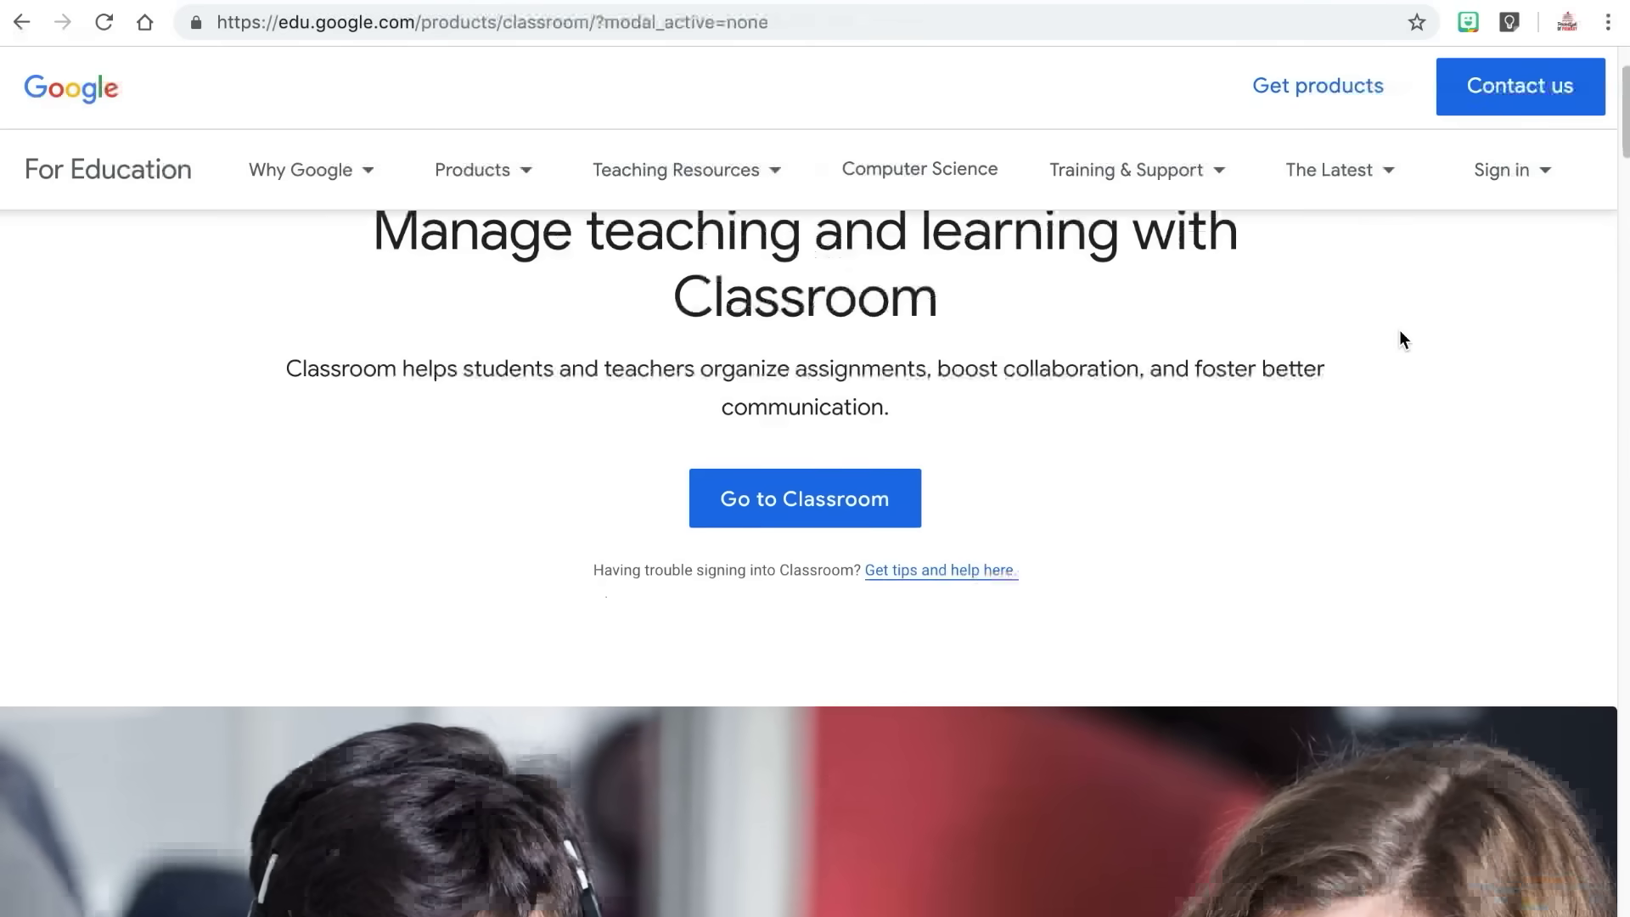
Scroll the Google Classroom product page and go to Classroom.
scroll(1400, 333, down, 5)
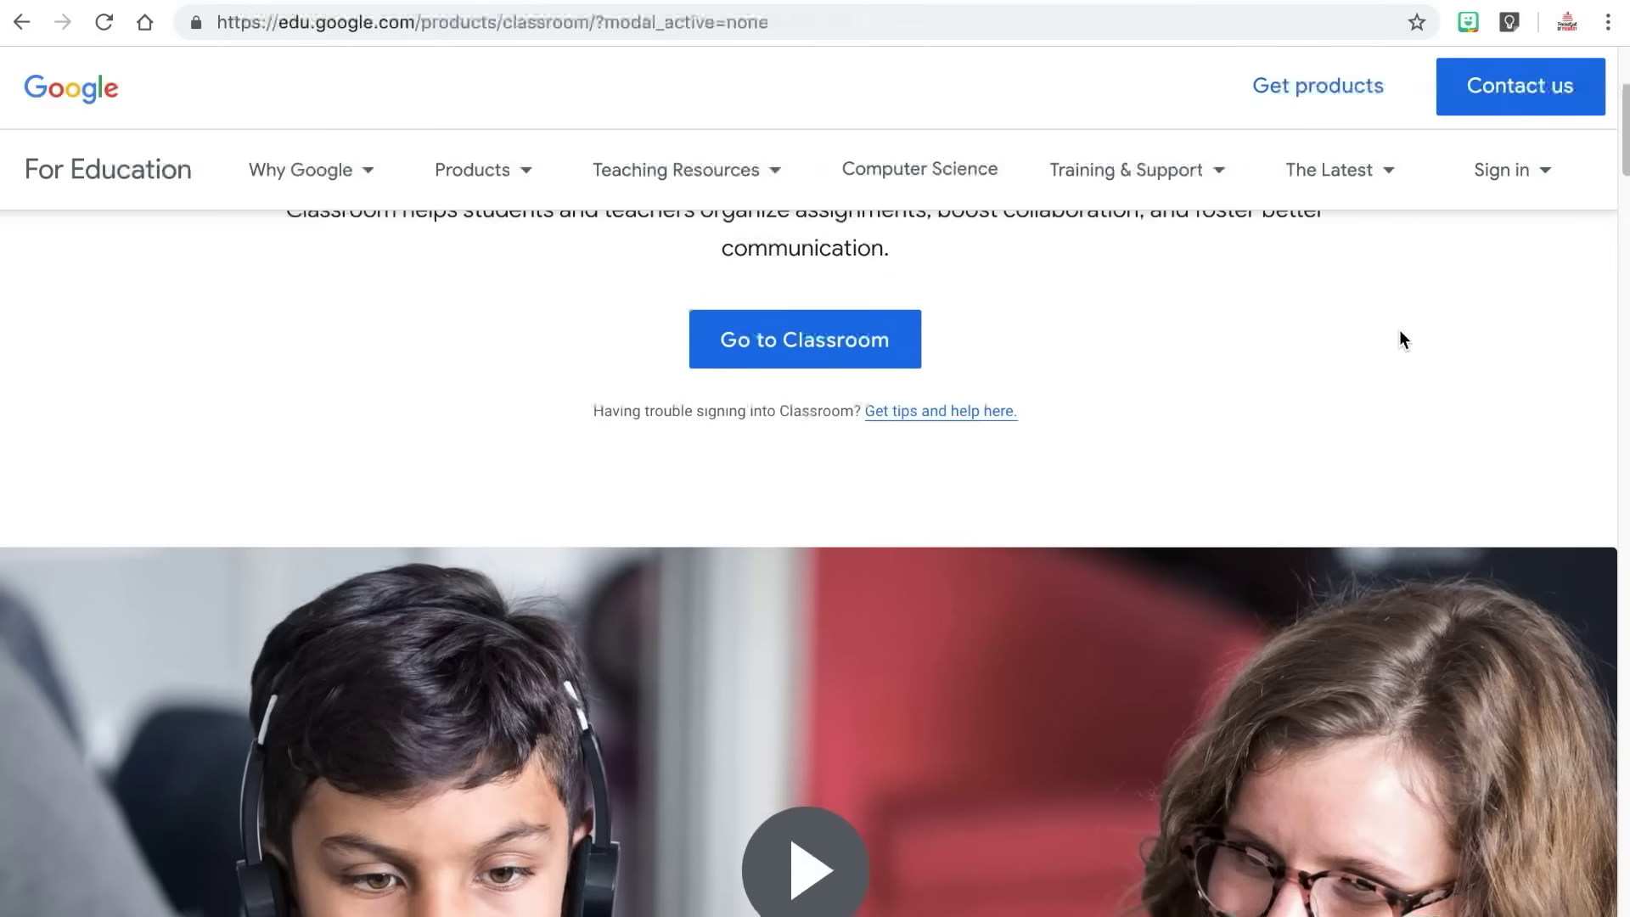
scroll(1400, 333, down, 7)
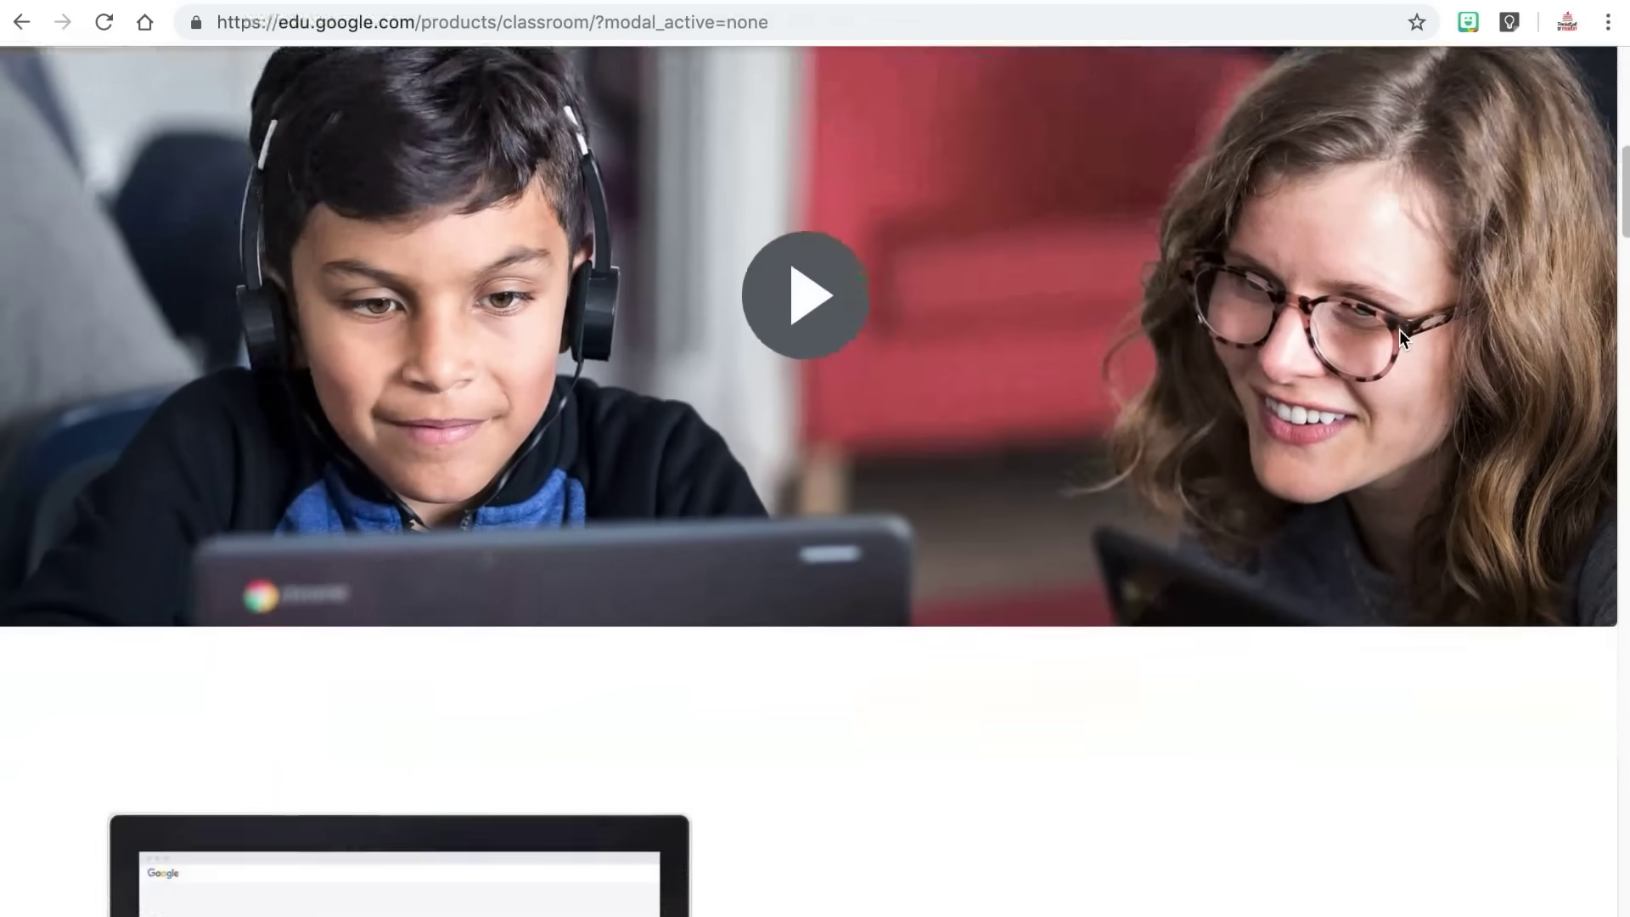
scroll(1400, 333, down, 9)
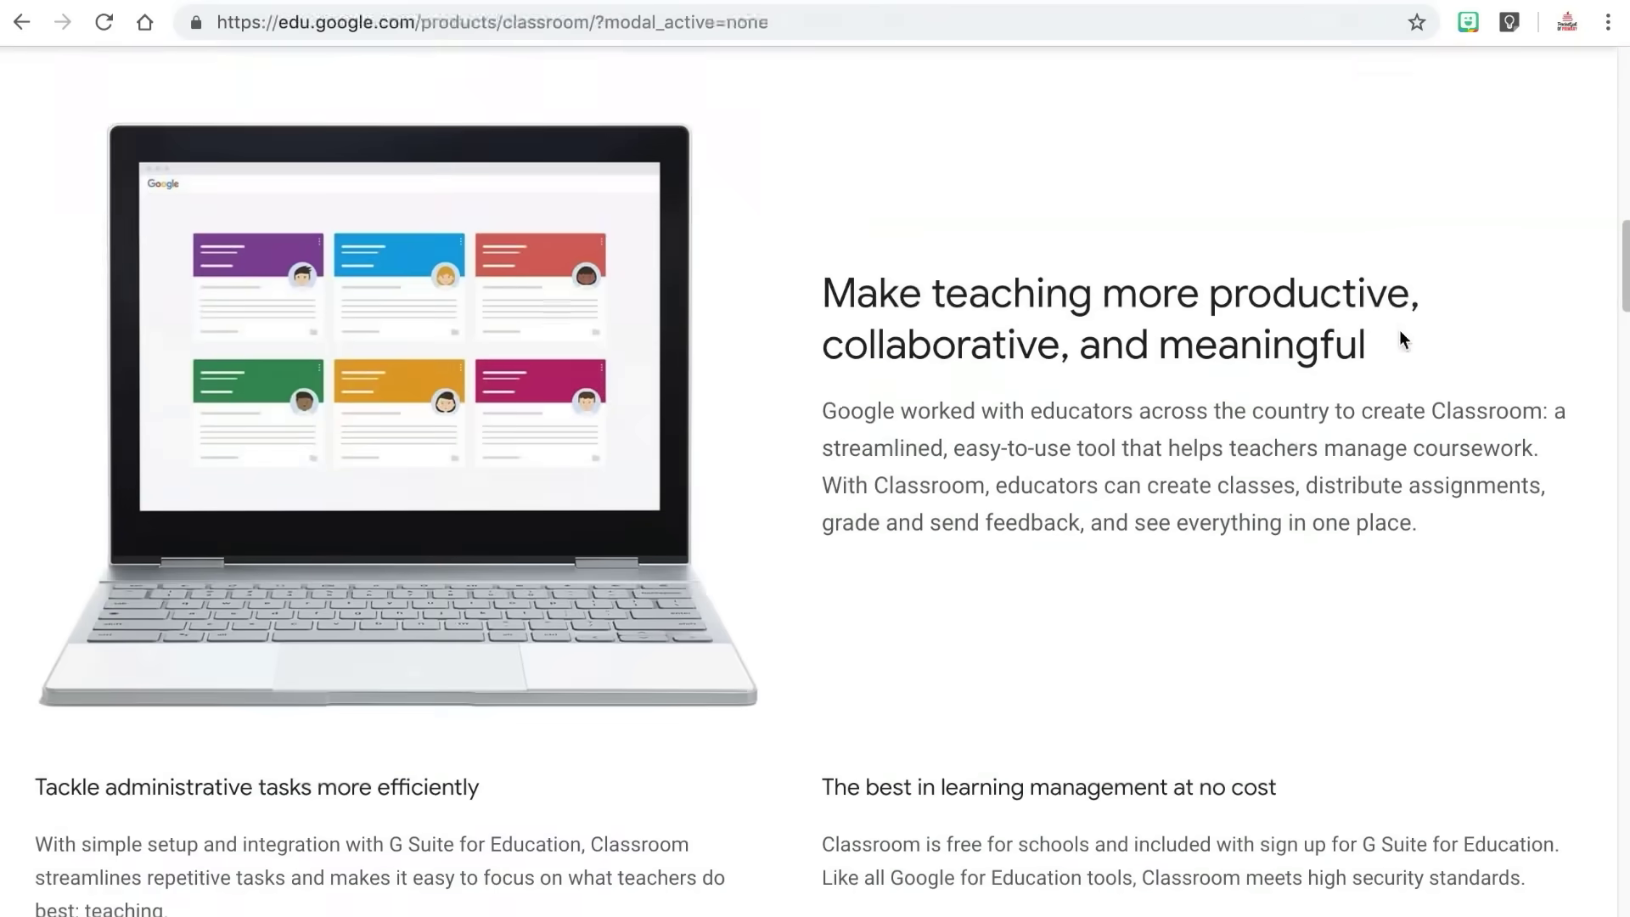
scroll(1400, 333, down, 7)
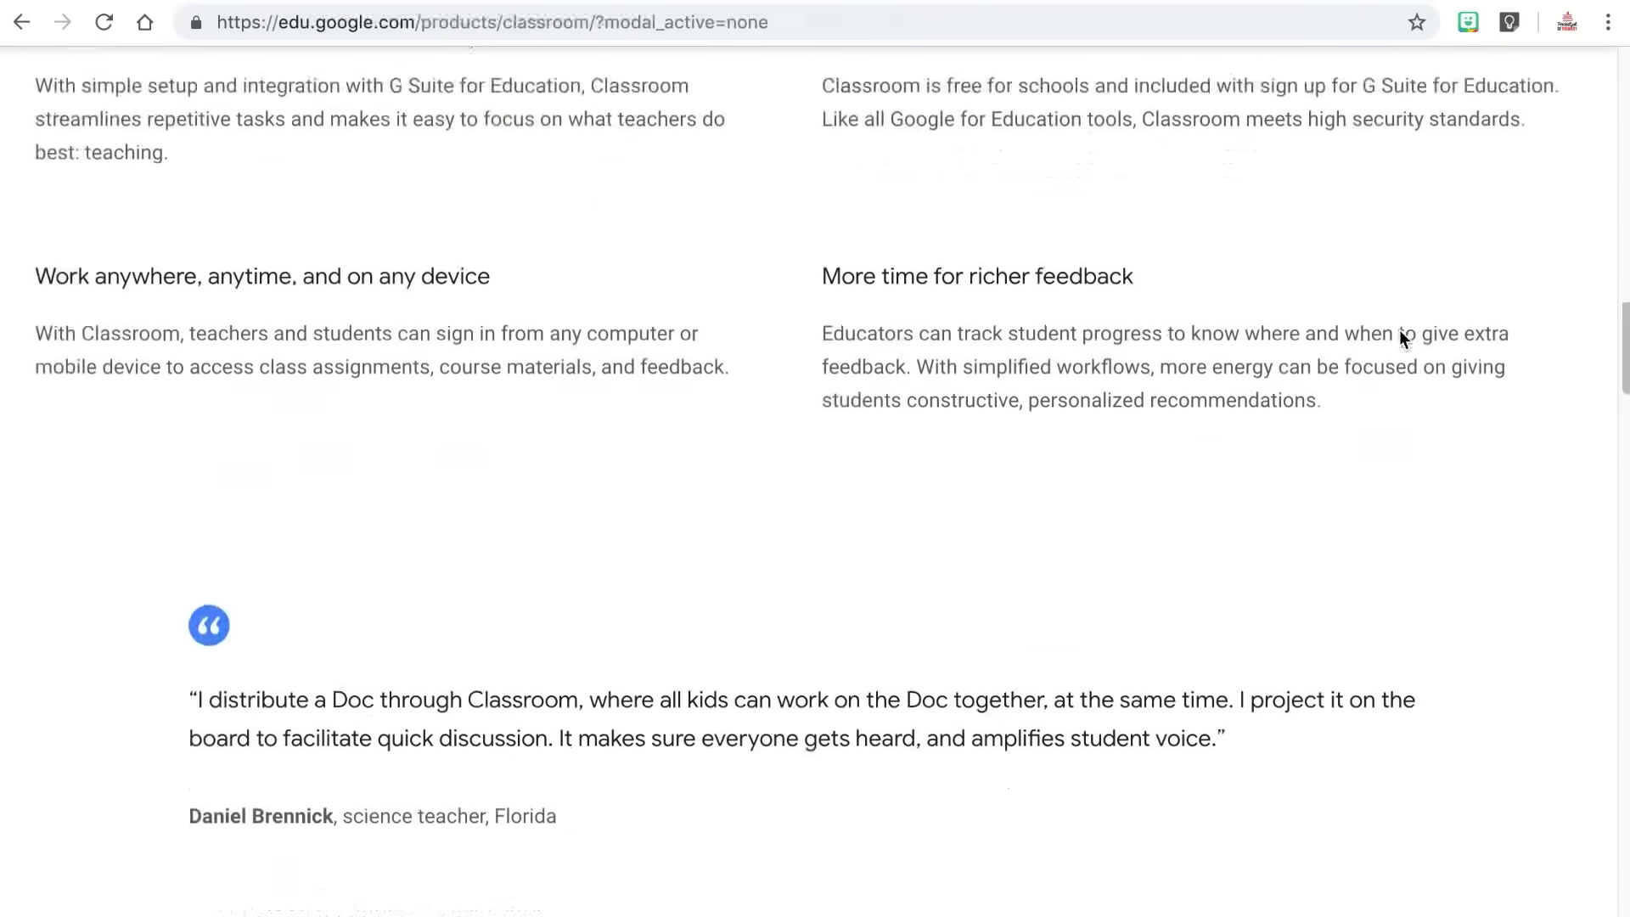
scroll(1399, 338, down, 9)
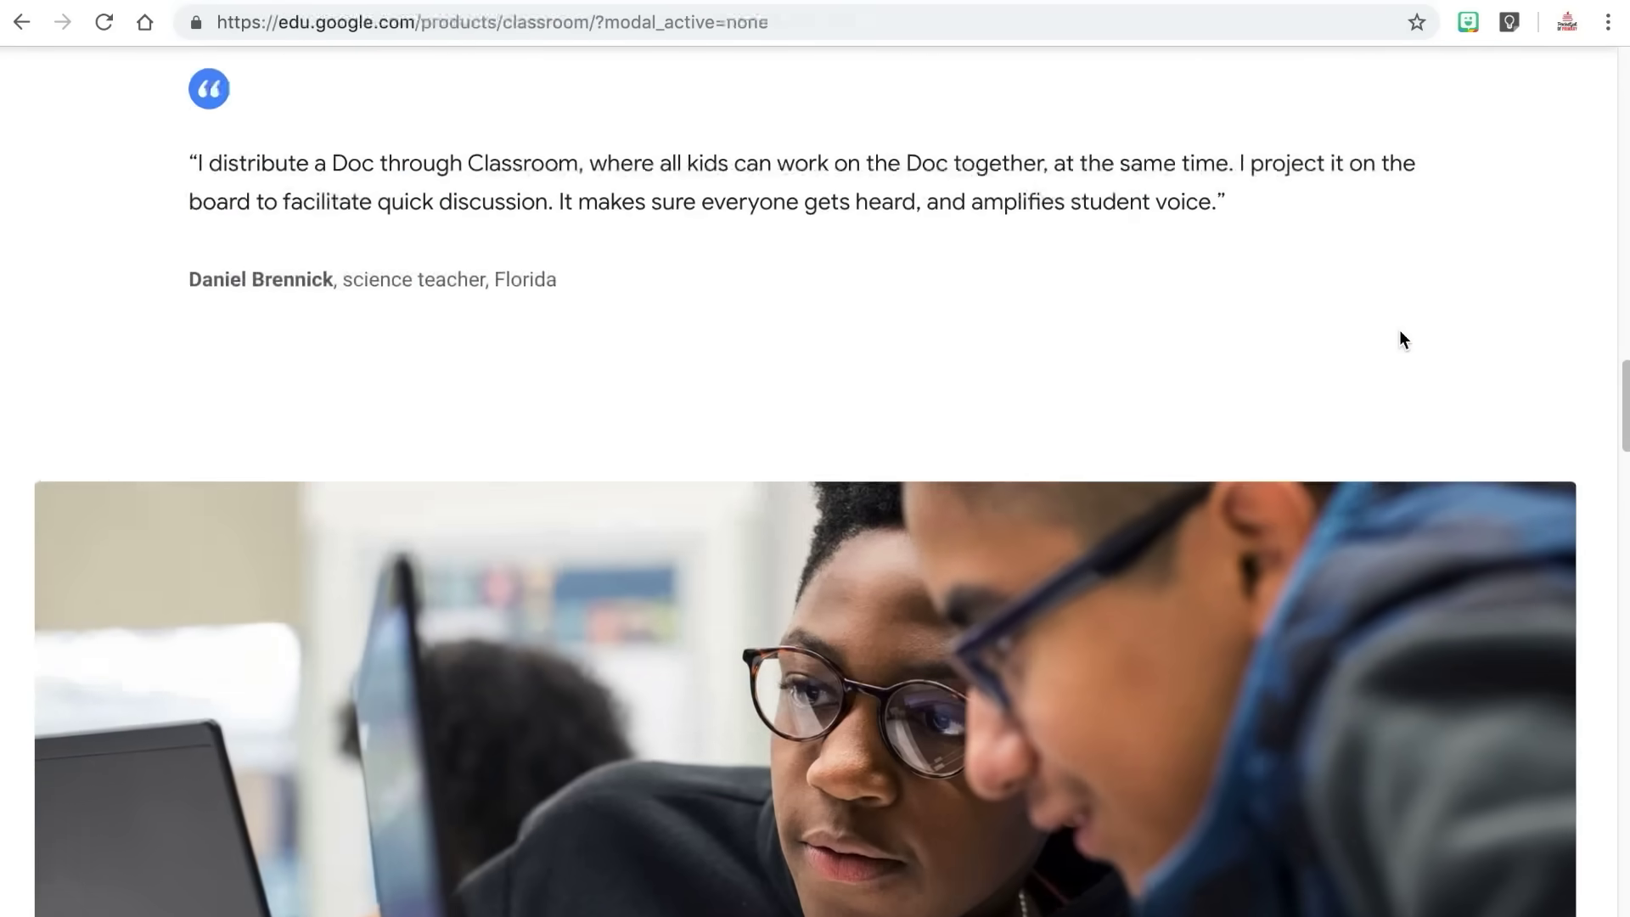
scroll(1399, 331, down, 3)
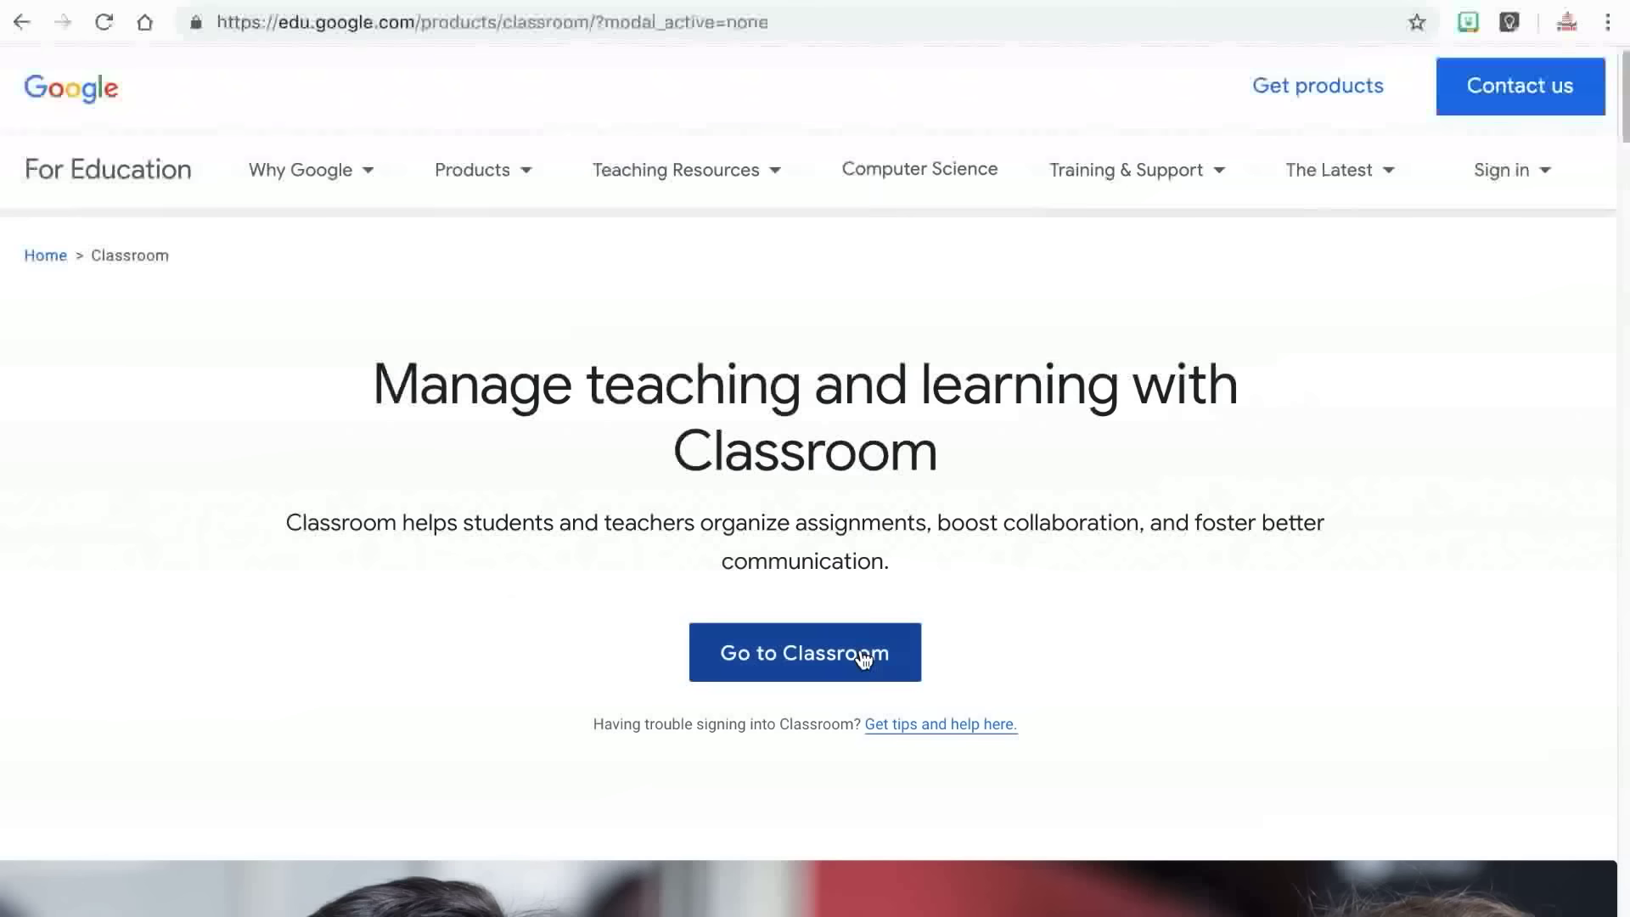
click(861, 652)
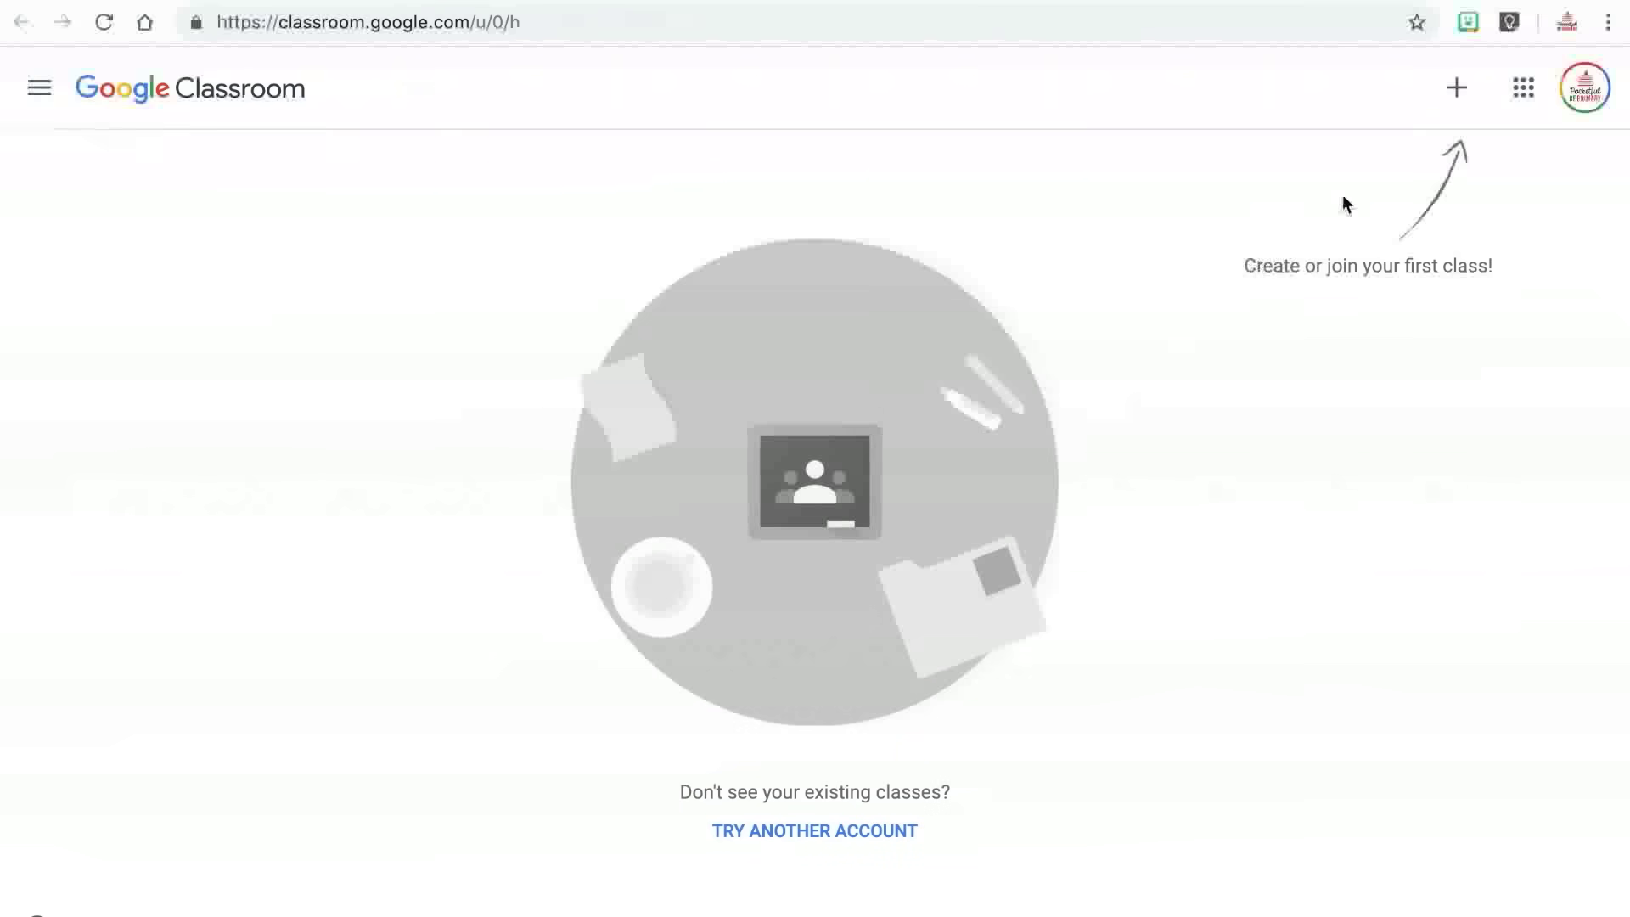
Start a new class and acknowledge the notice about not using it with students.
click(1456, 92)
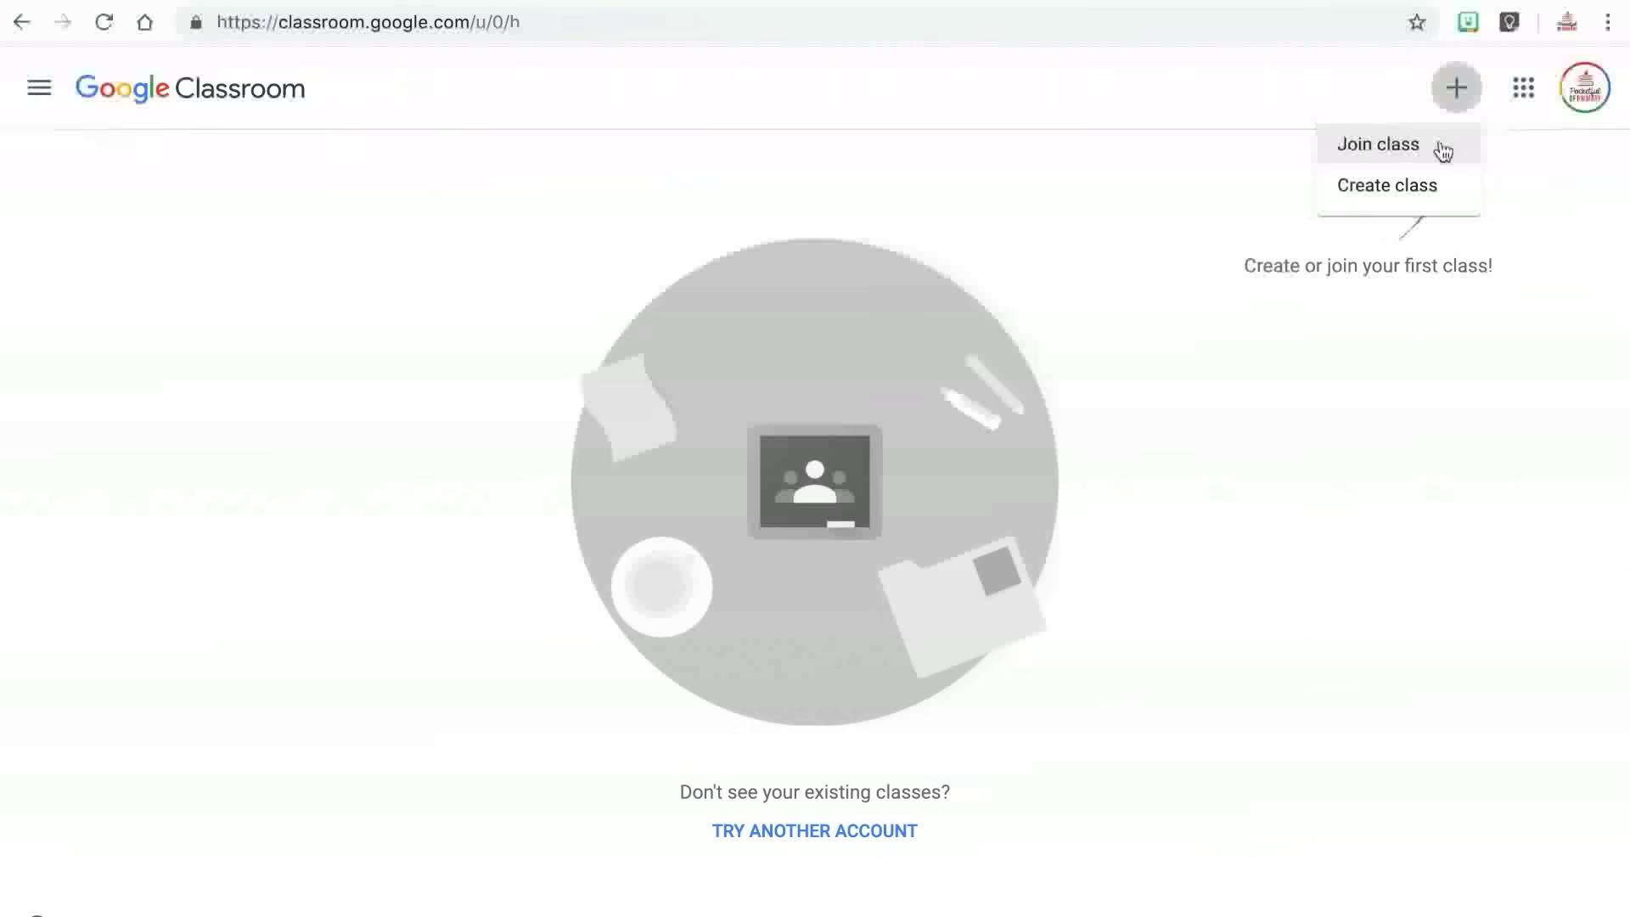
click(1420, 187)
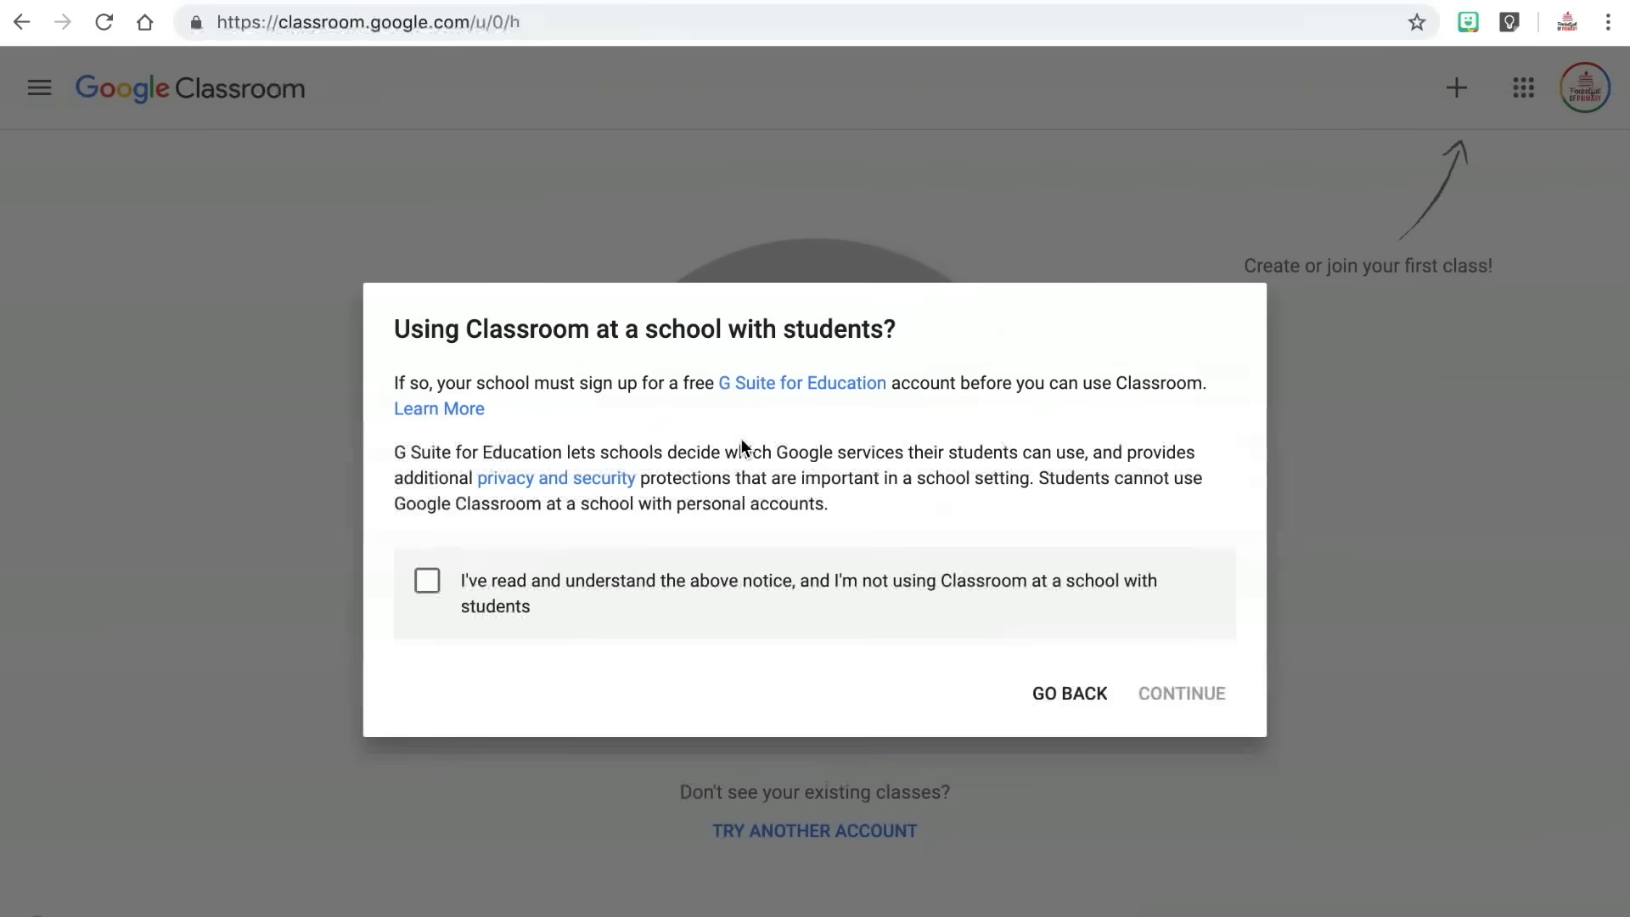
click(428, 582)
click(1180, 696)
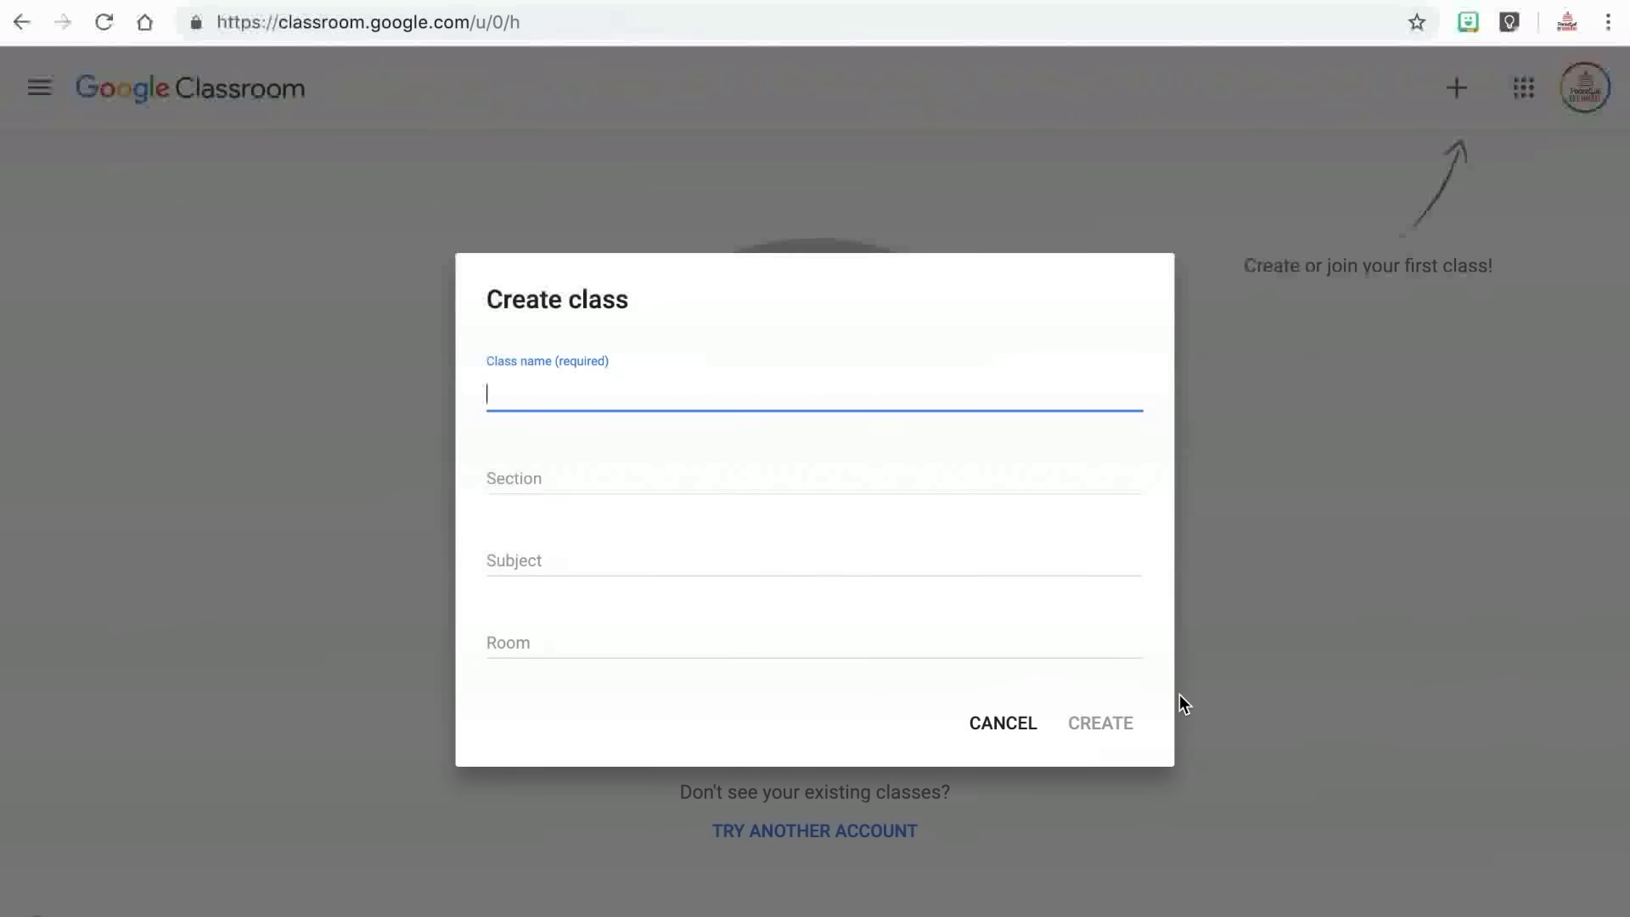
Create "Ms. Ferre's Math Class" with section Block 1, subject Math and room 123.
text(Ms. Ferre's Math Class)
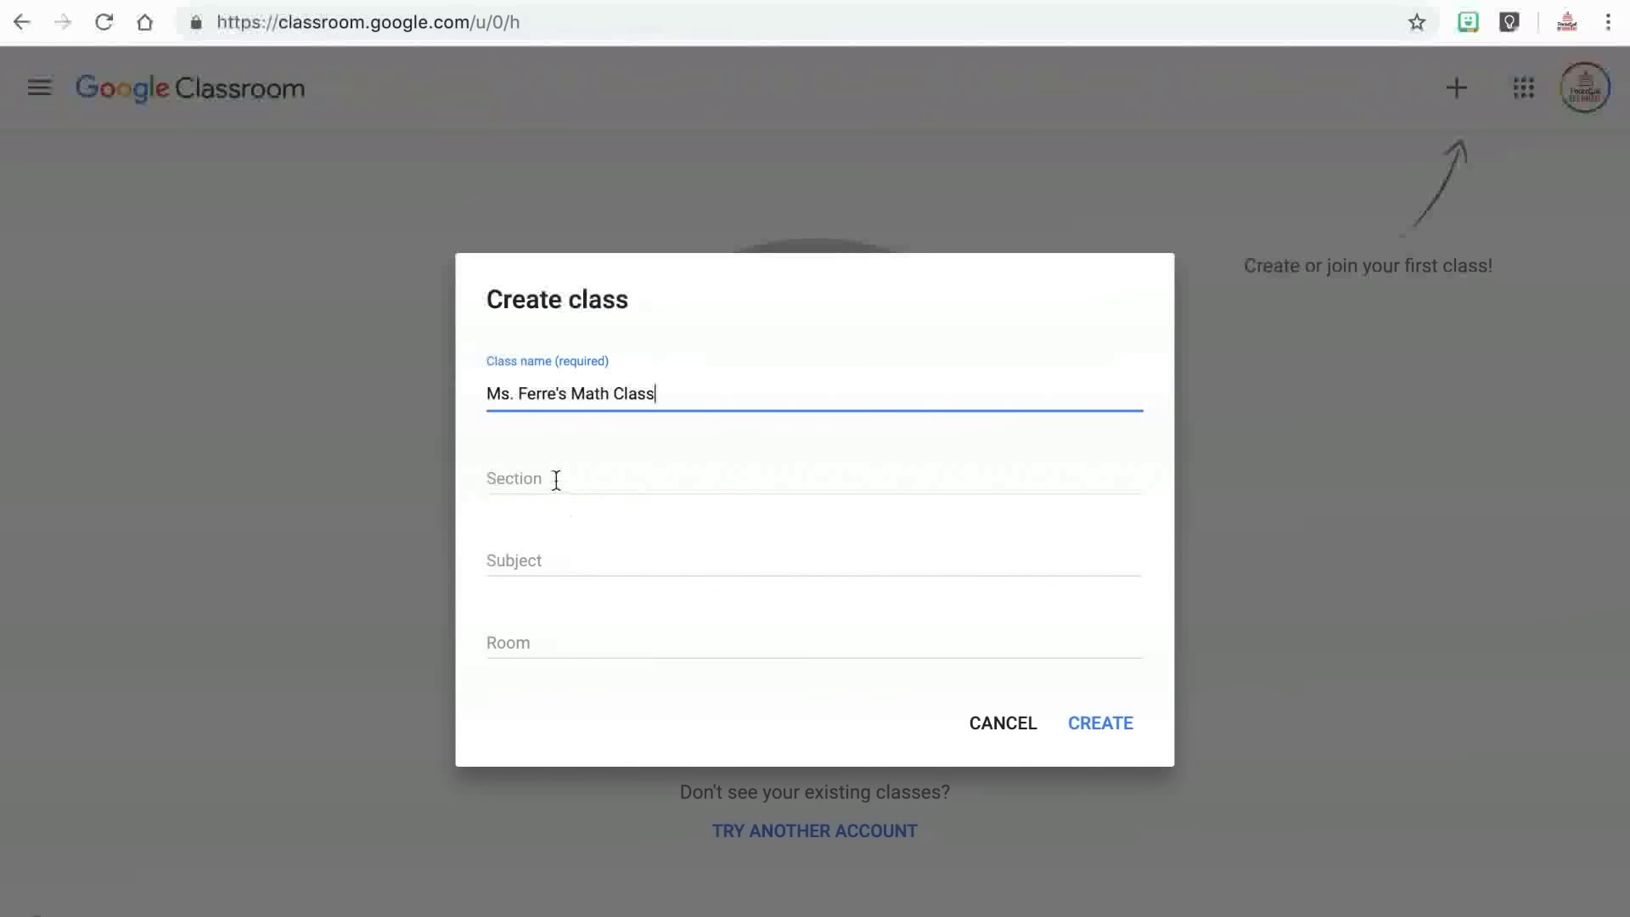
click(556, 479)
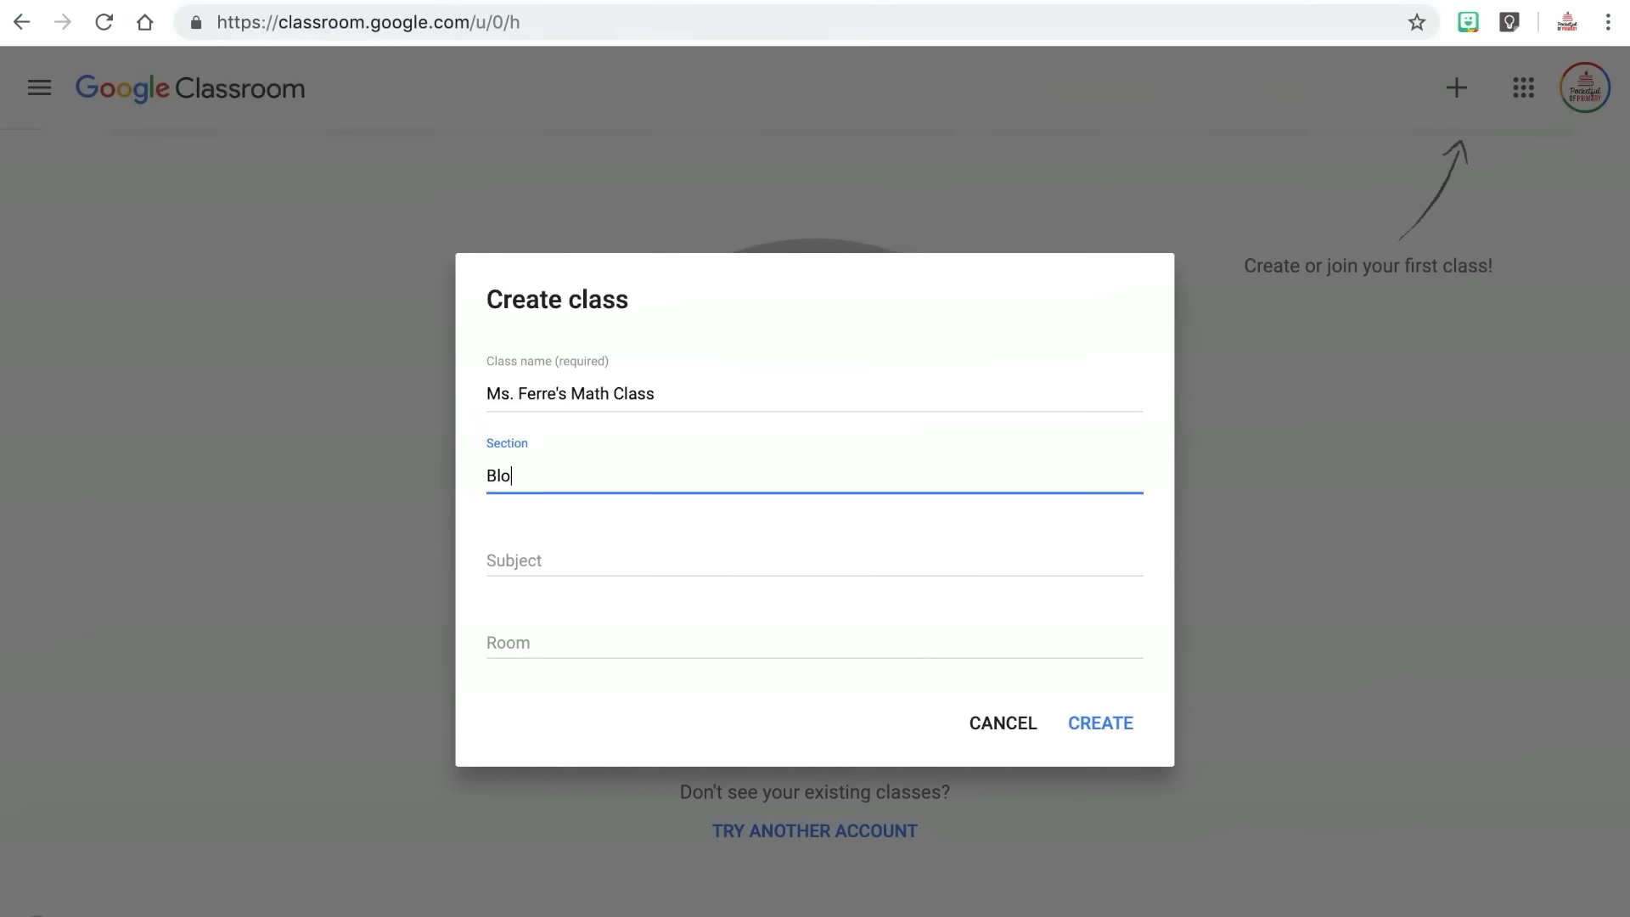
click(512, 565)
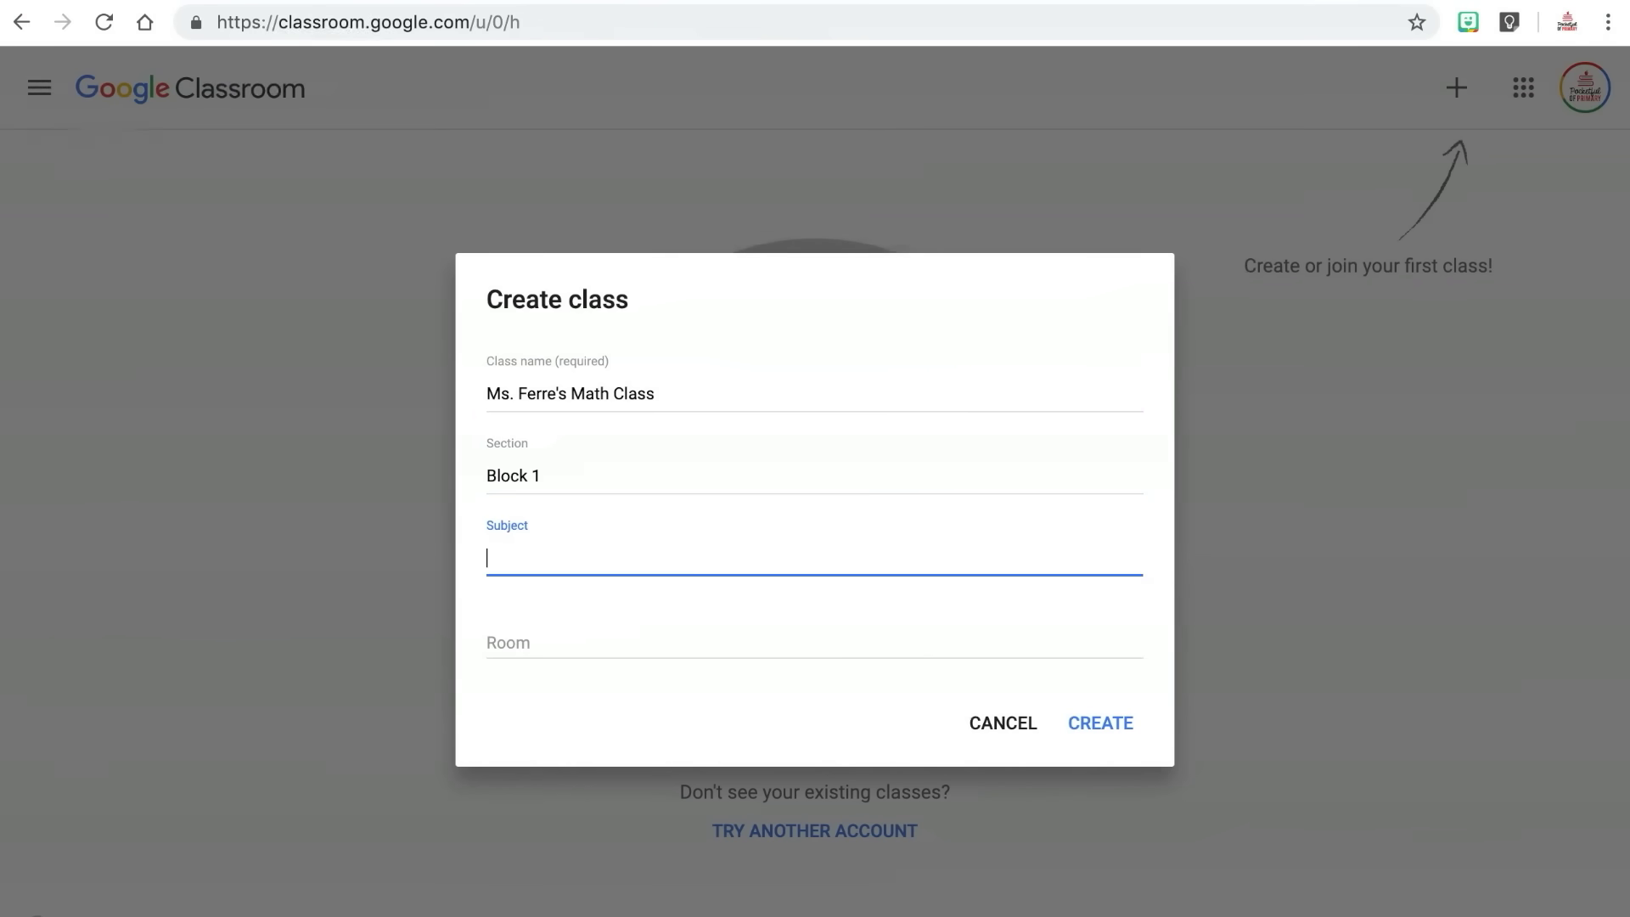
text(Math)
click(633, 519)
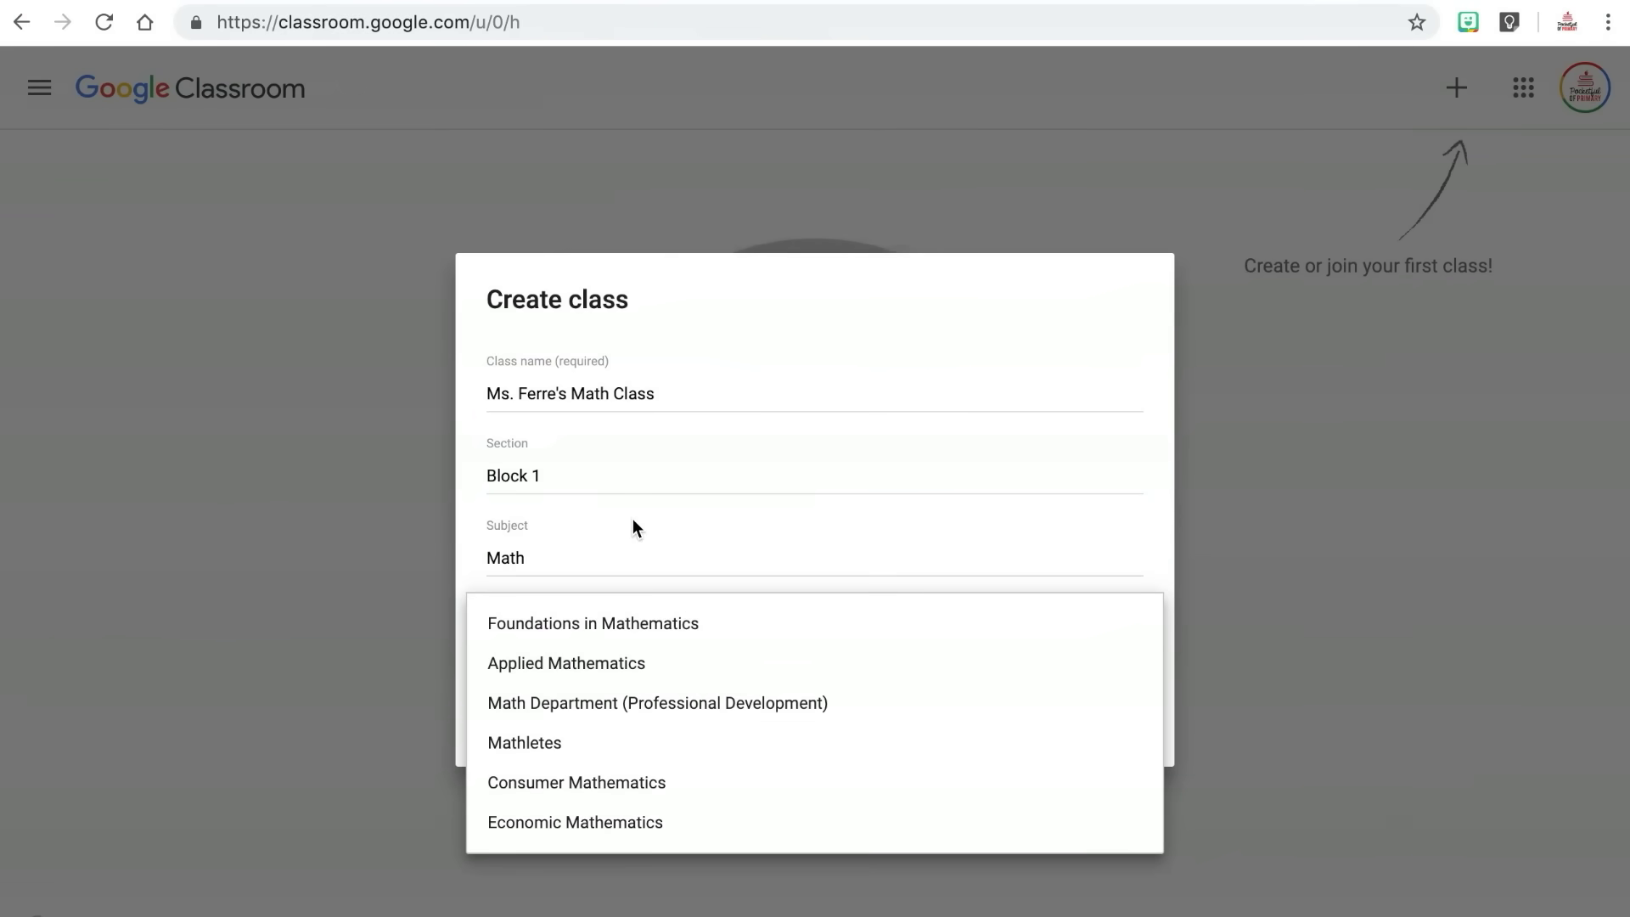
click(609, 593)
click(550, 638)
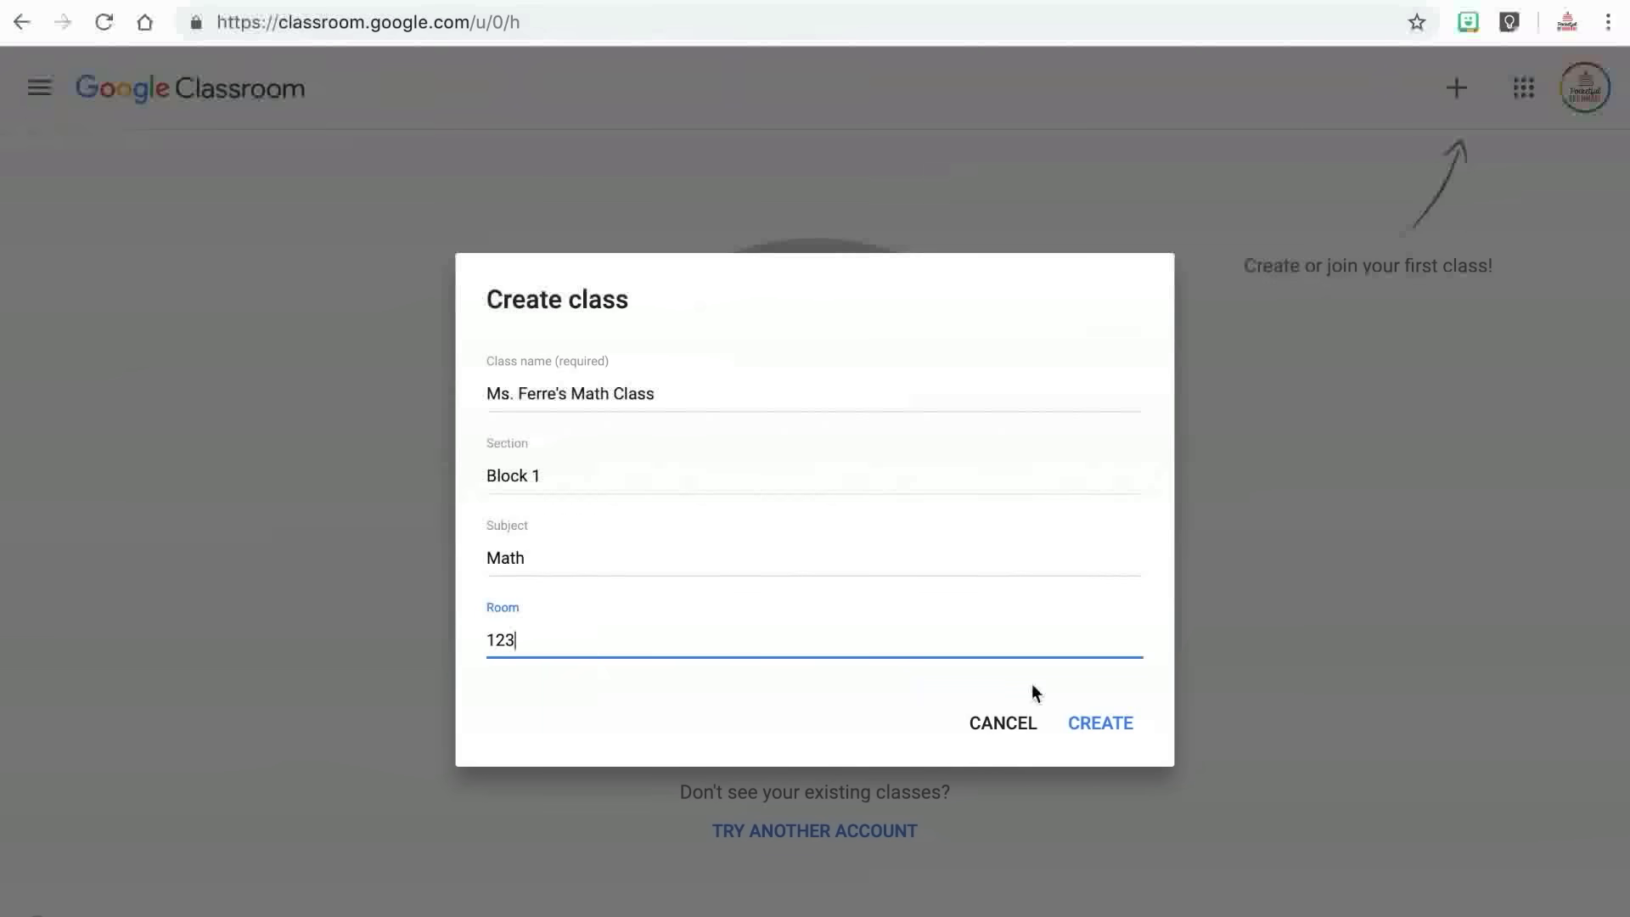
click(1097, 727)
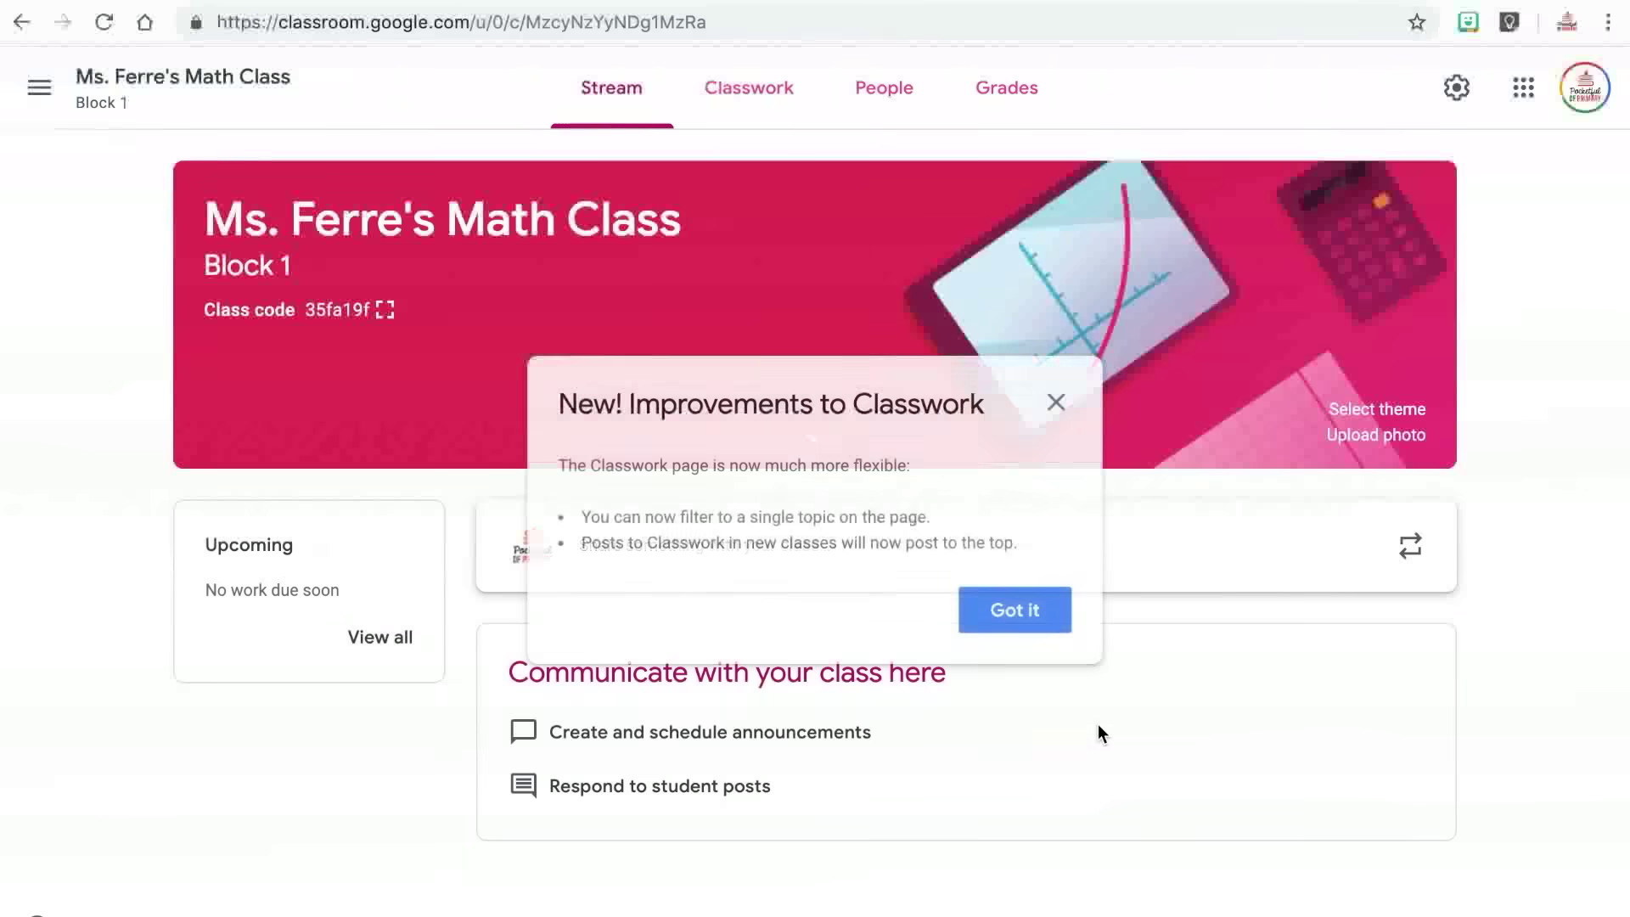
Dismiss the Classwork improvements notice and switch to the People page.
click(1038, 605)
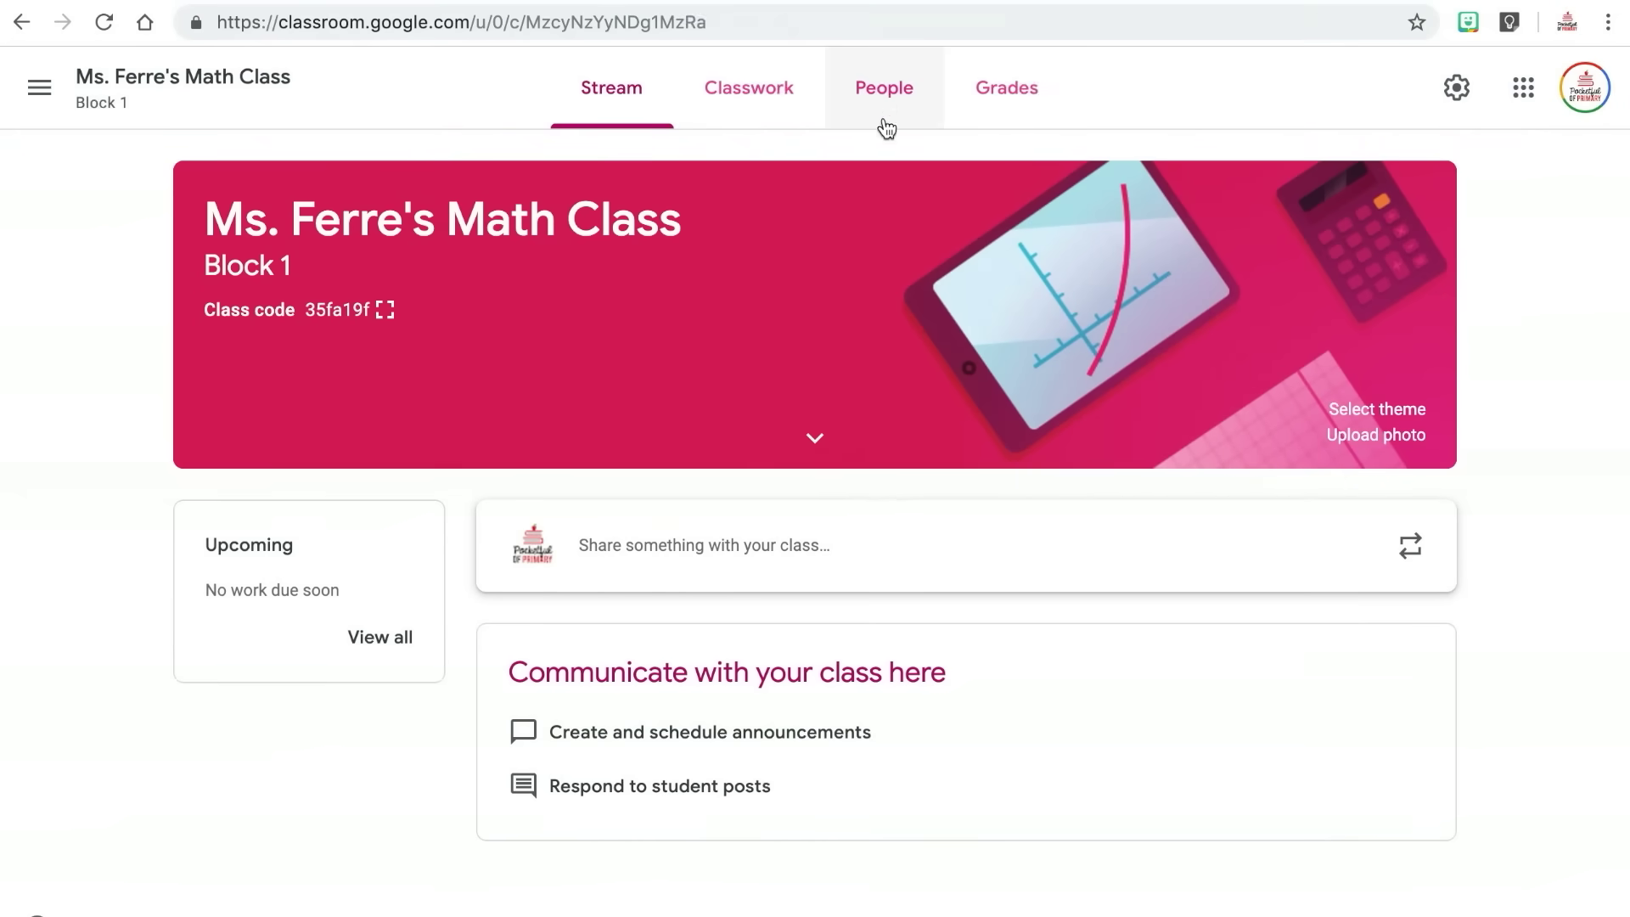
click(883, 94)
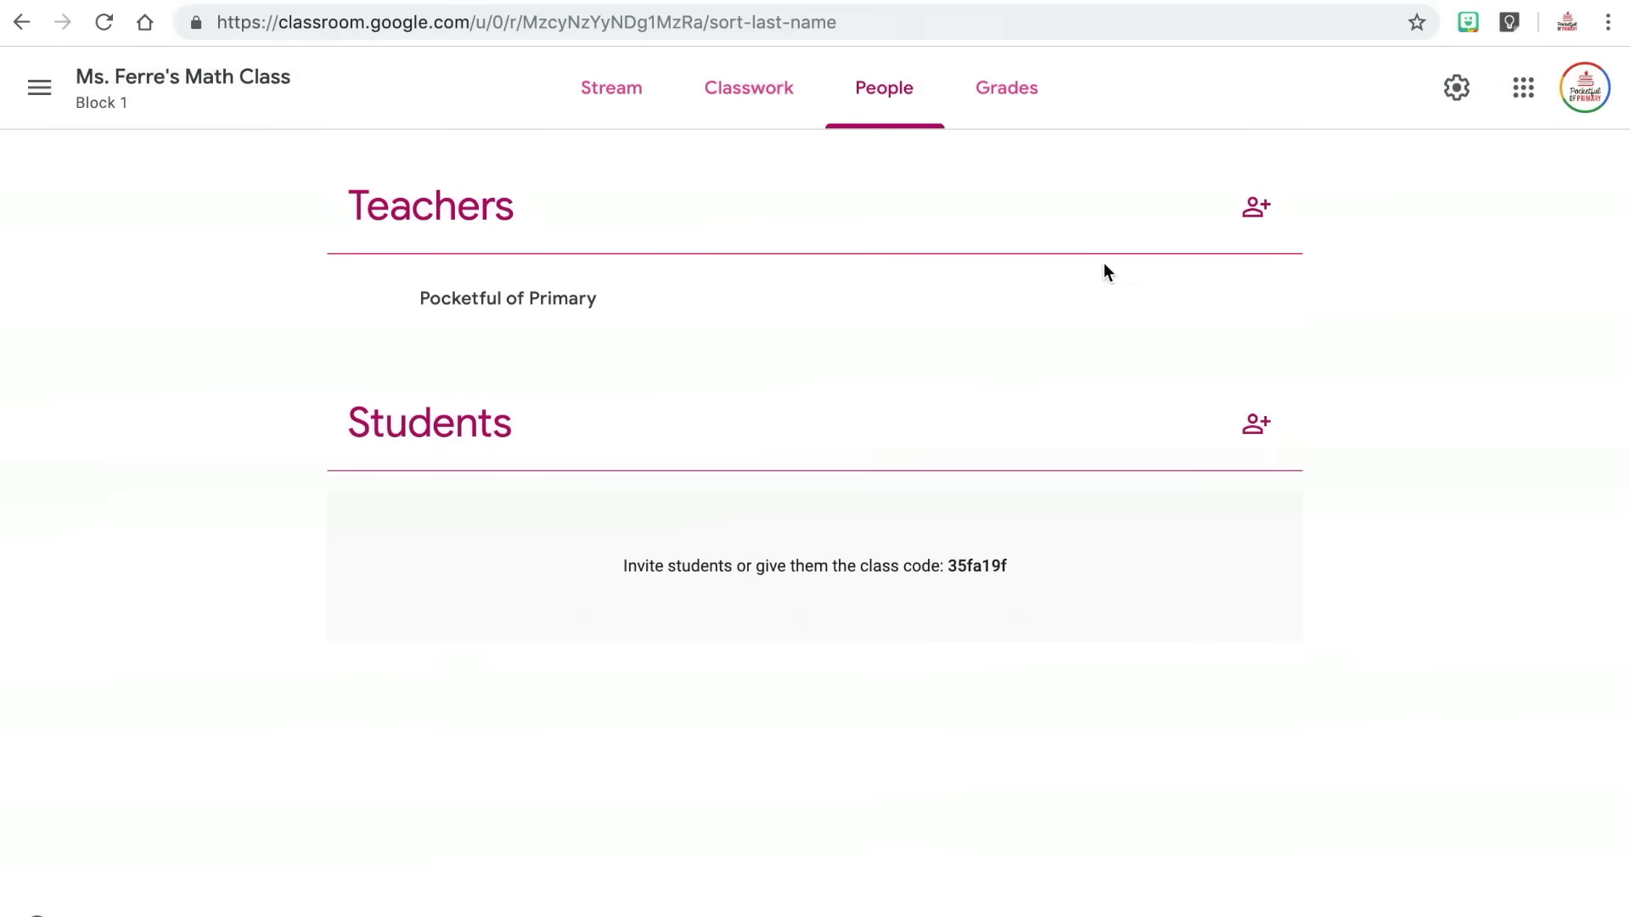
Open Invite students and enter a student's e-mail address.
click(1256, 425)
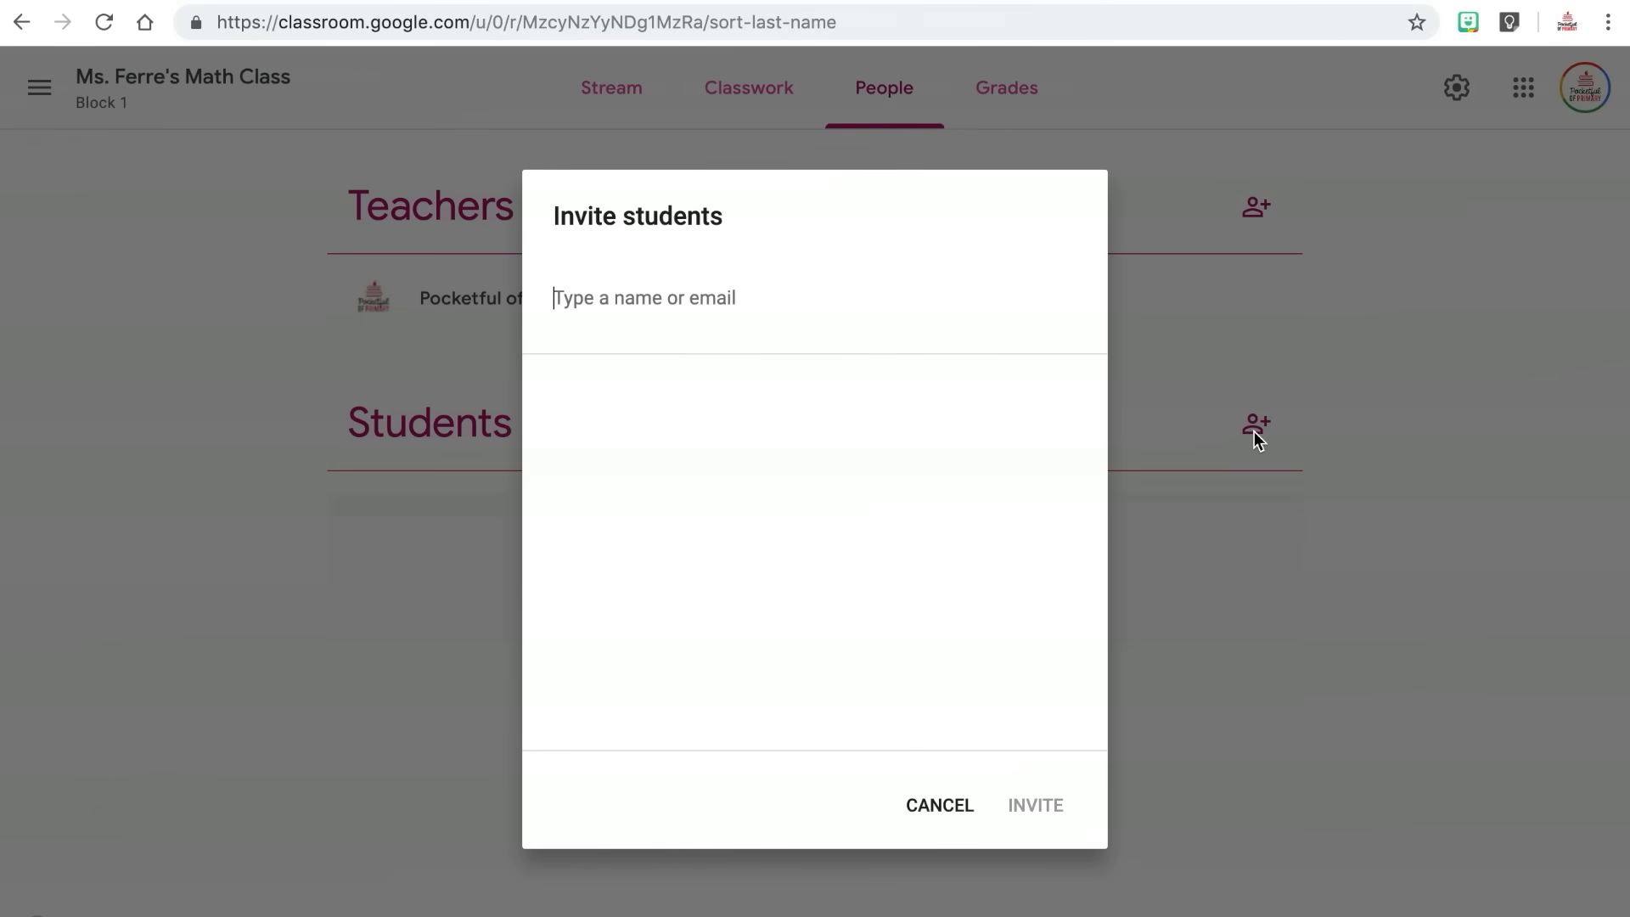
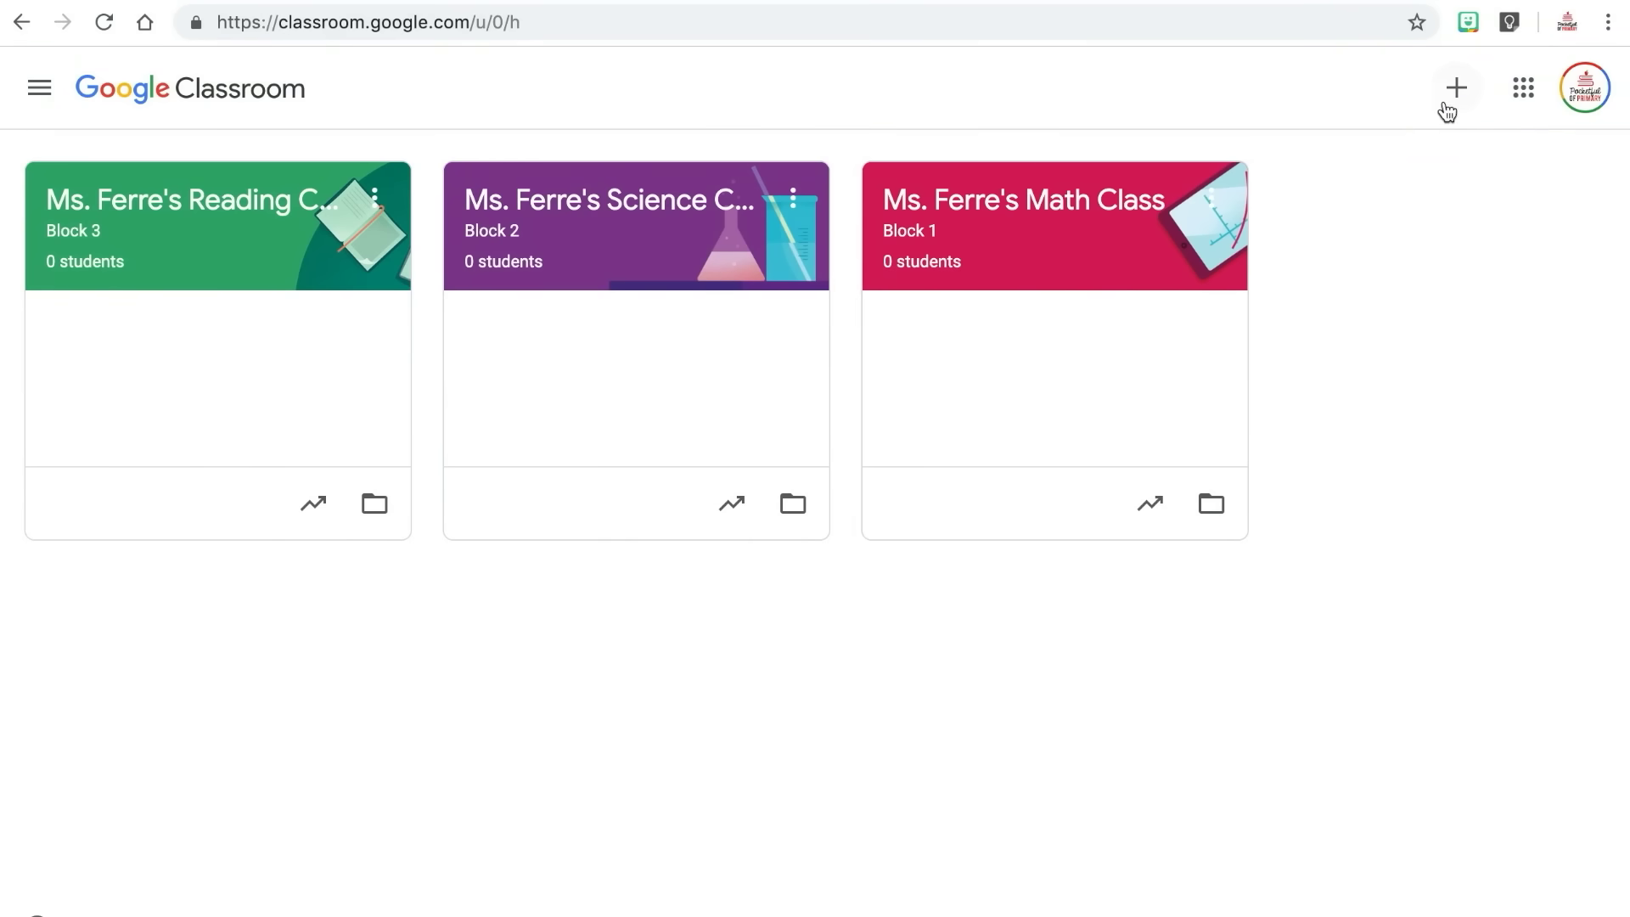
Show the Join class option, then display the Math class code enlarged.
click(1457, 90)
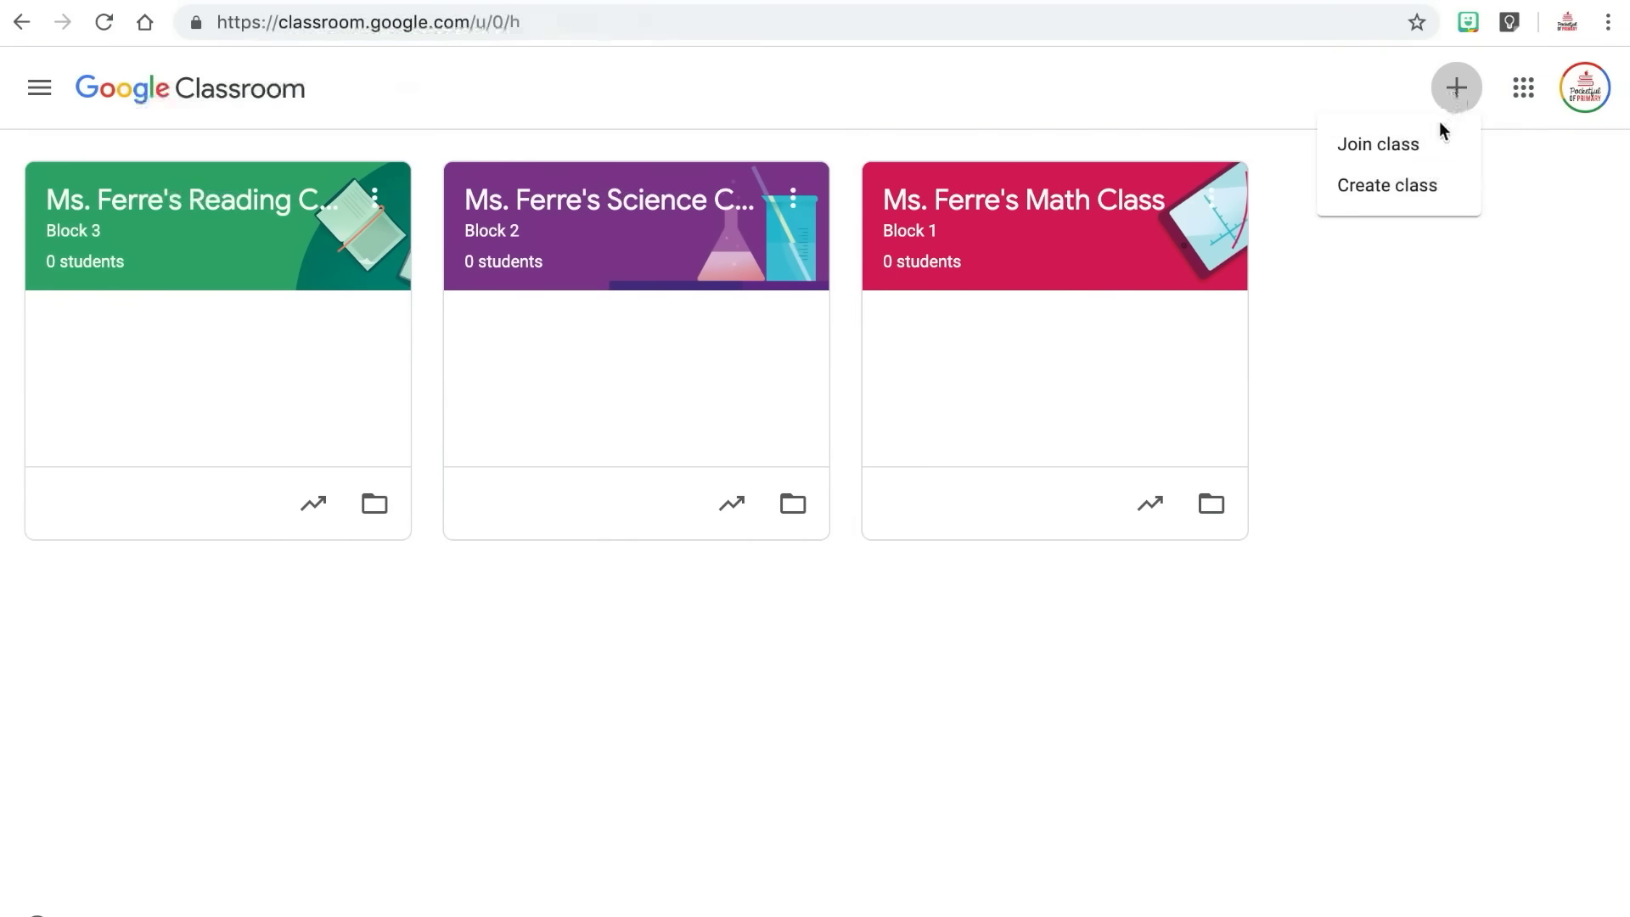
click(1377, 145)
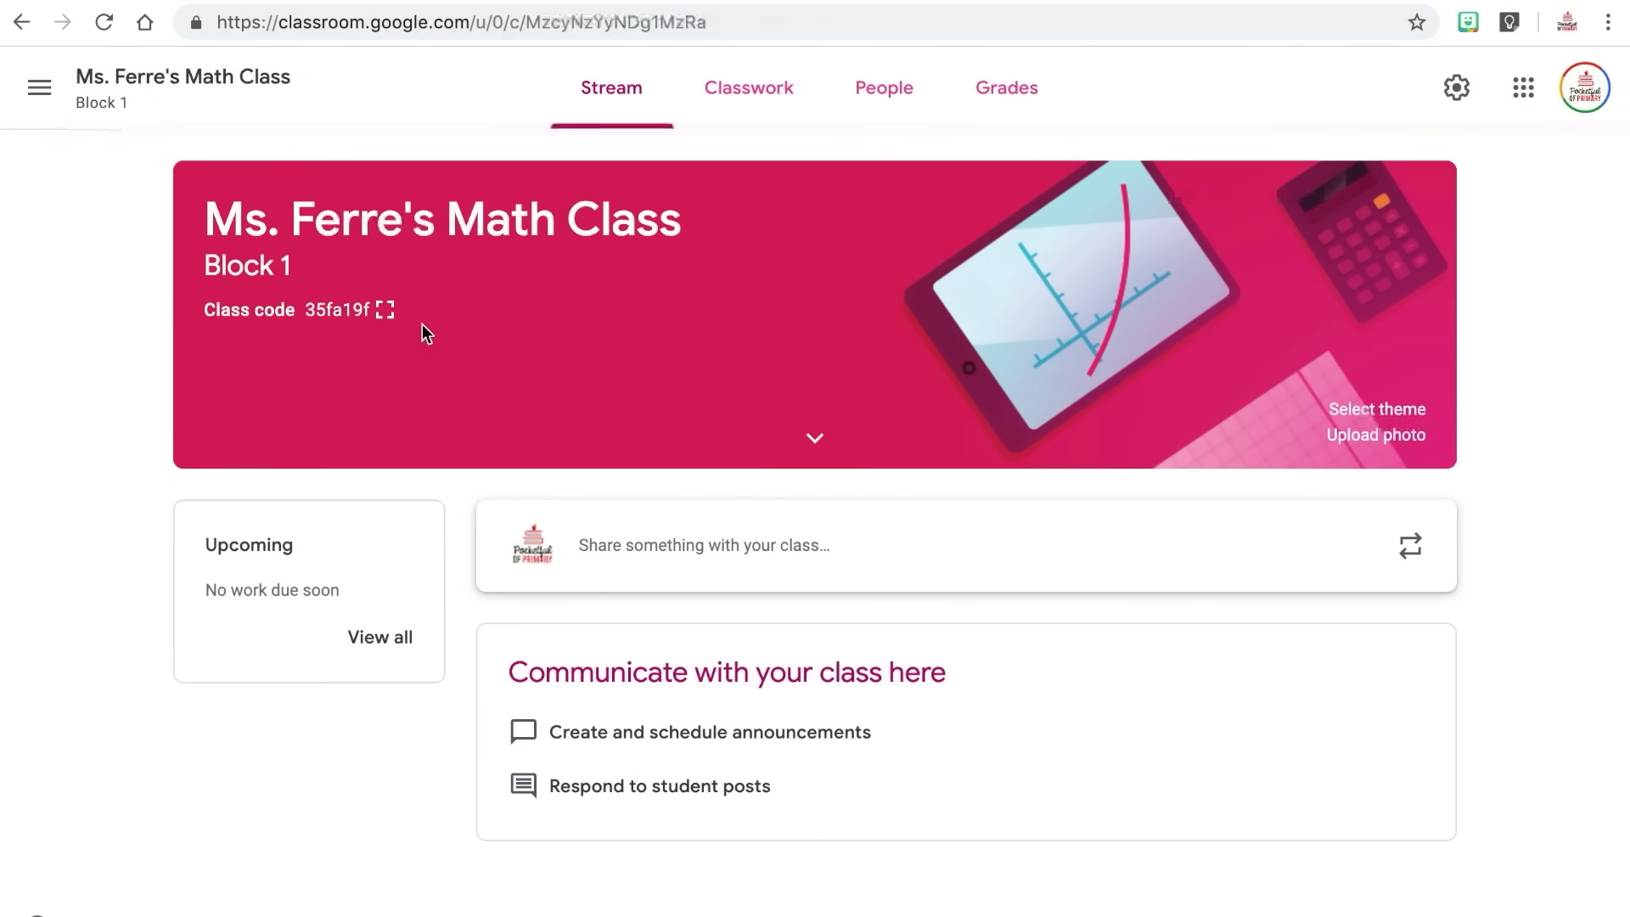
click(386, 310)
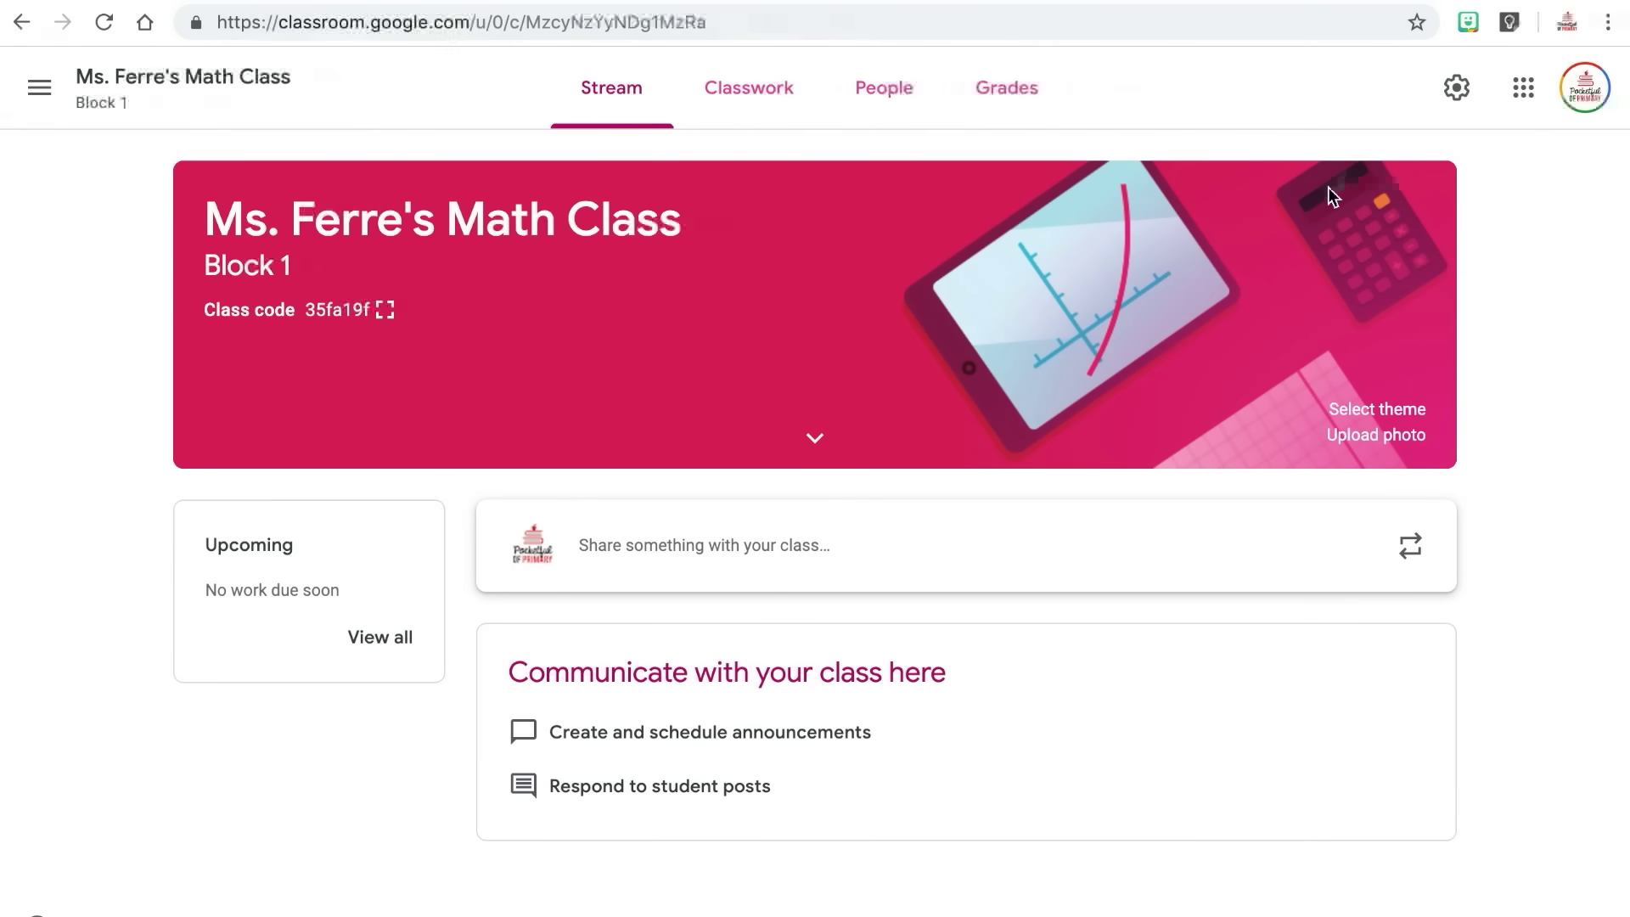
Apply the compass-and-ruler theme to the class banner and bring up Upload photo.
click(1357, 410)
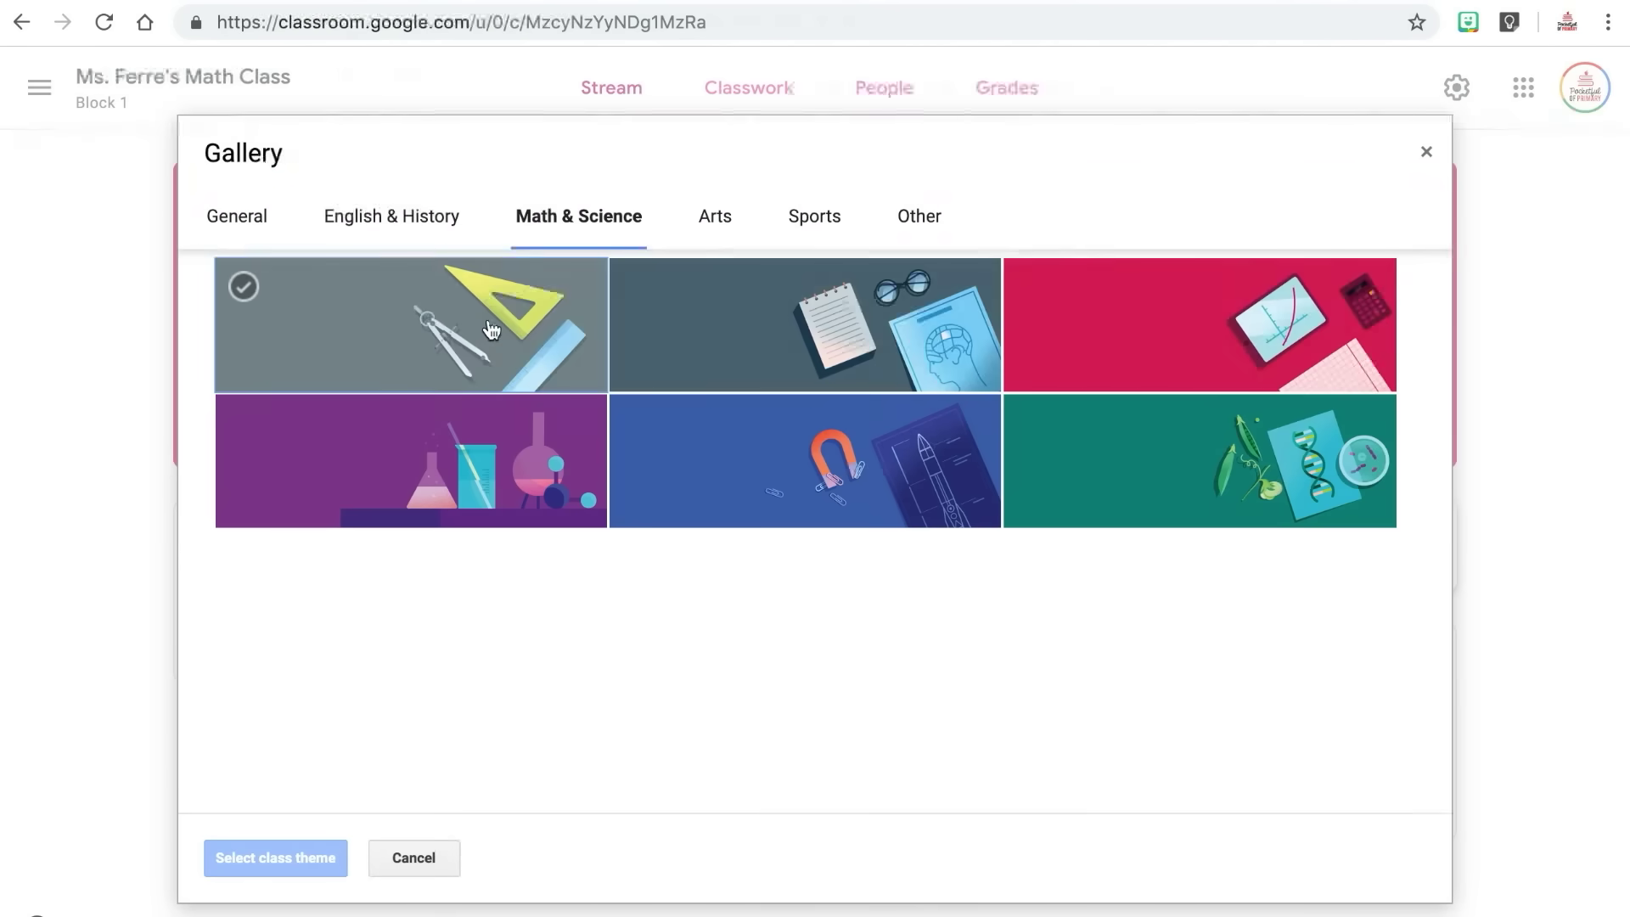
click(374, 331)
click(303, 862)
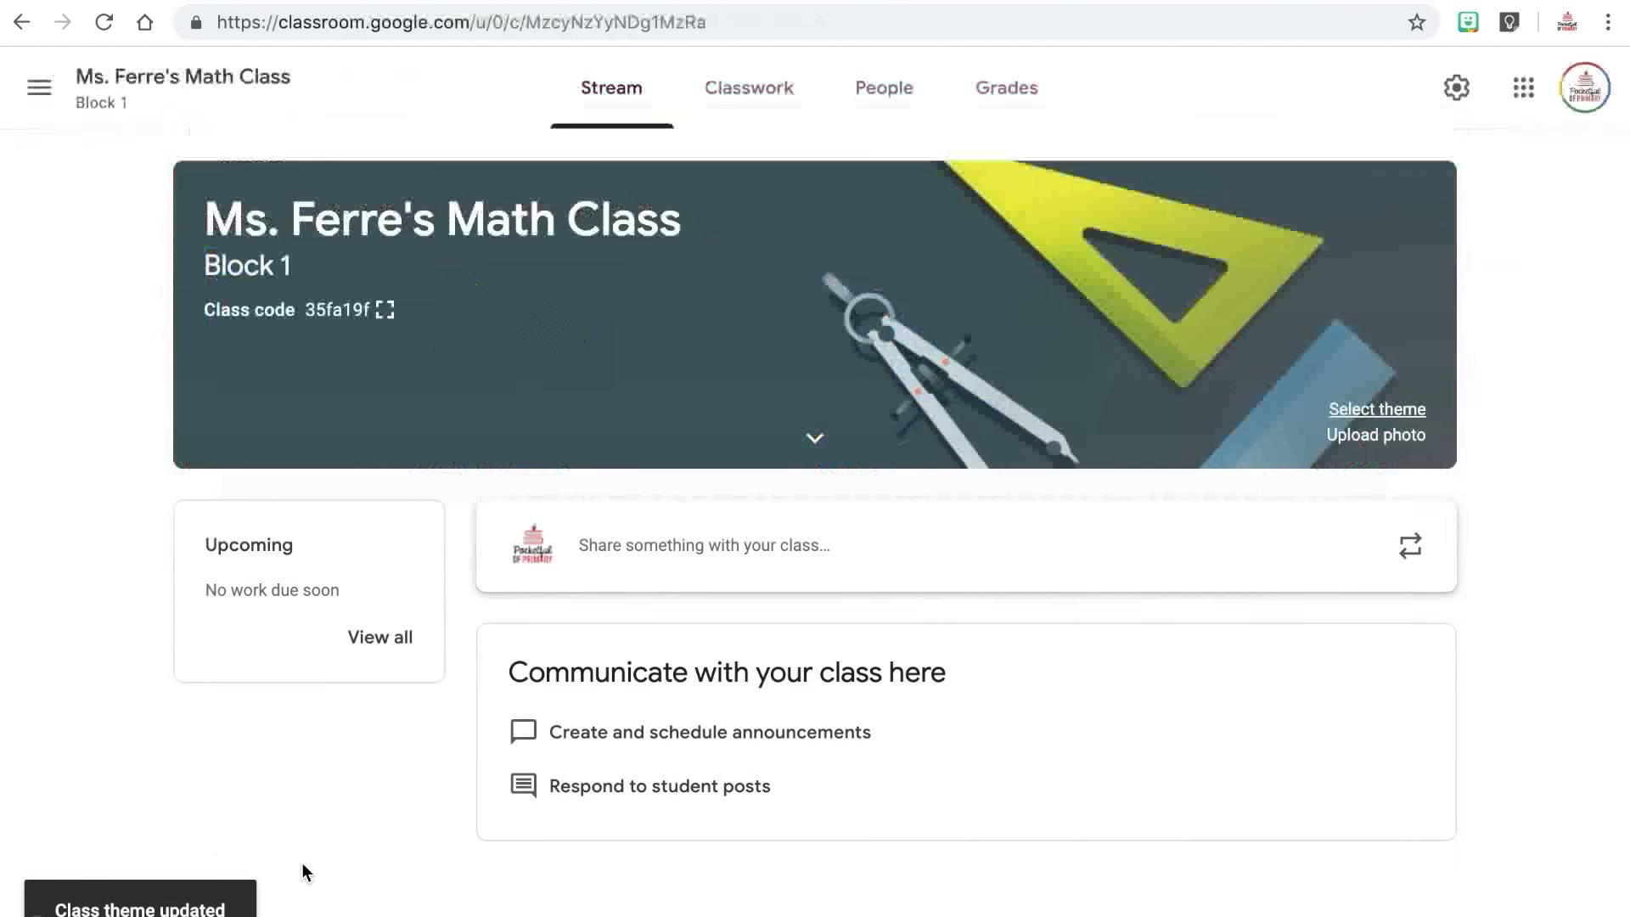
click(1369, 451)
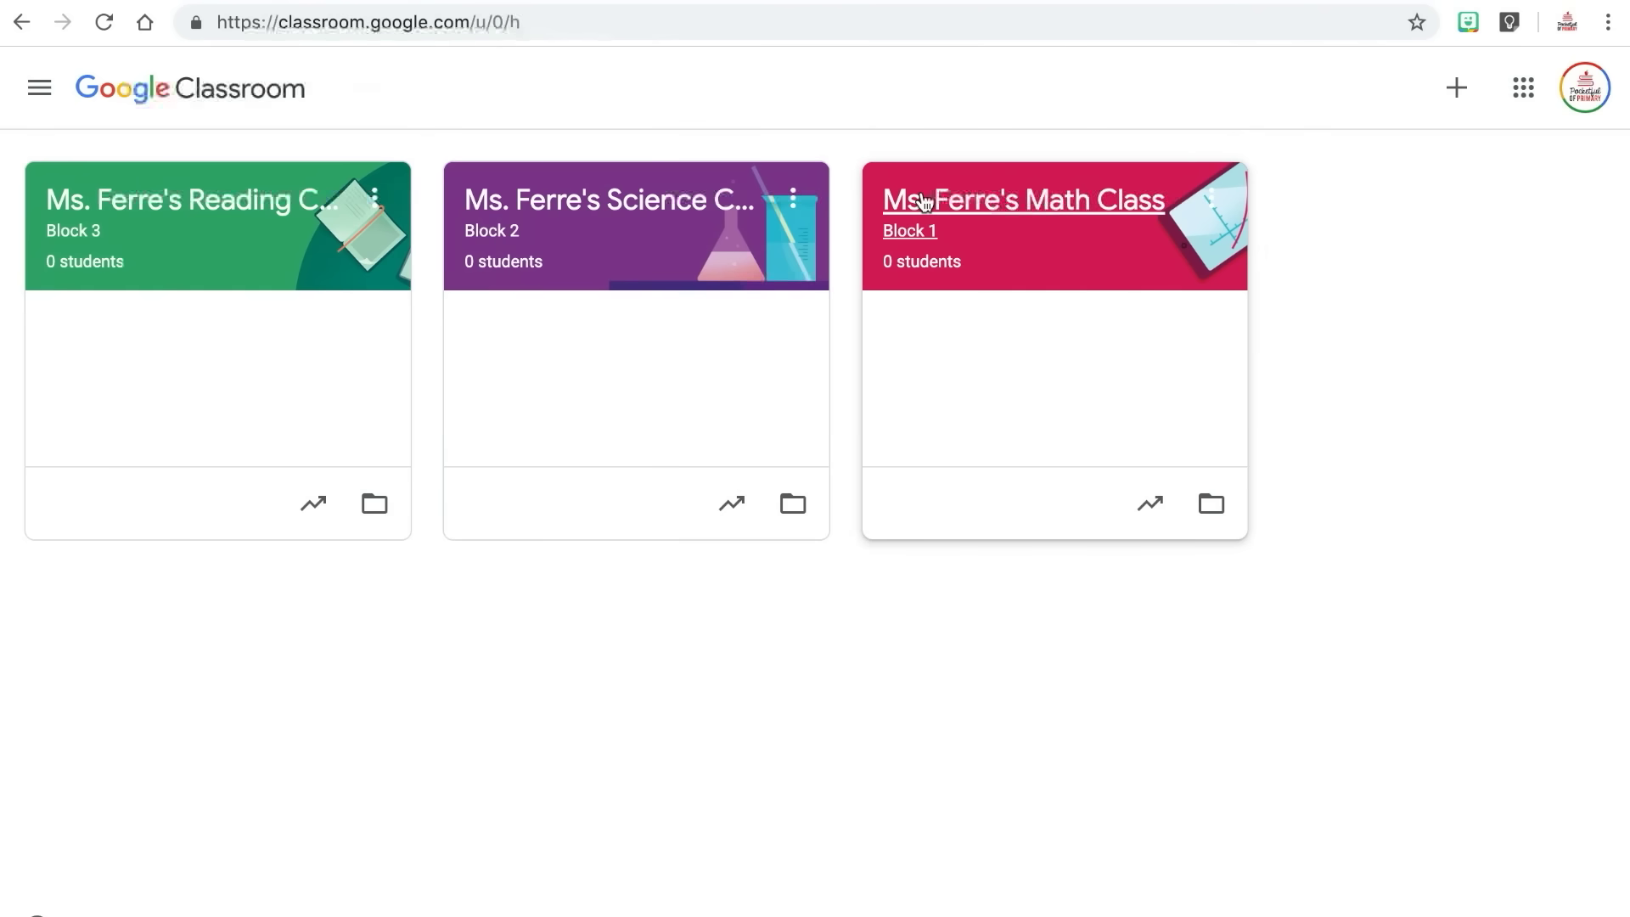
Open Ms. Ferre's Math Class from the class list and scroll its stream.
click(969, 193)
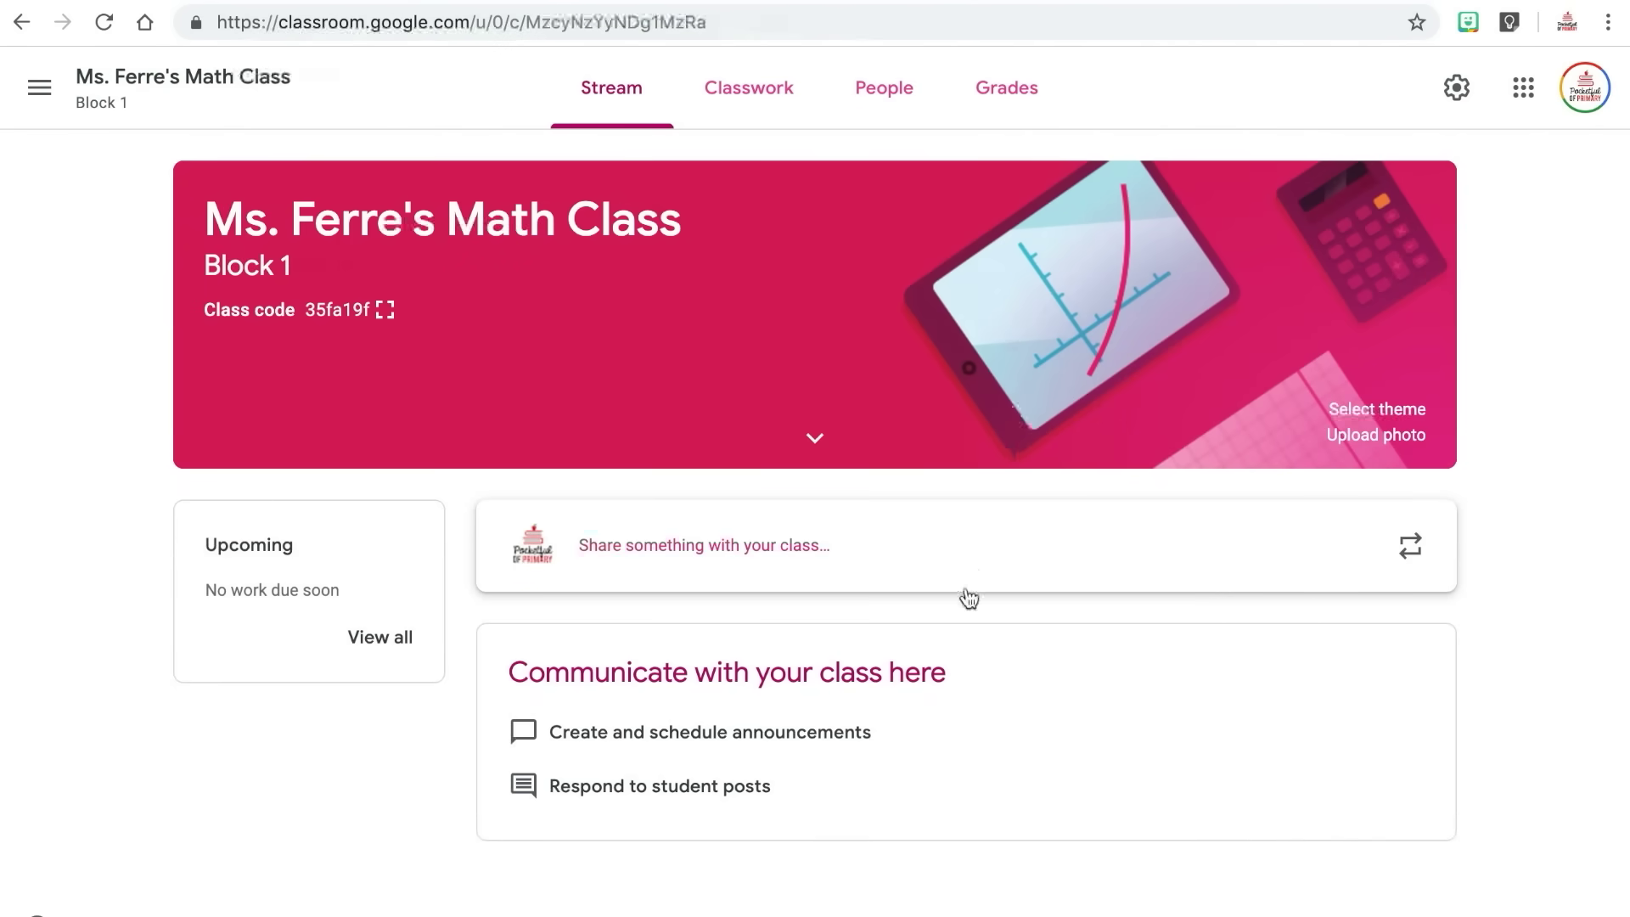
scroll(908, 779, down, 1)
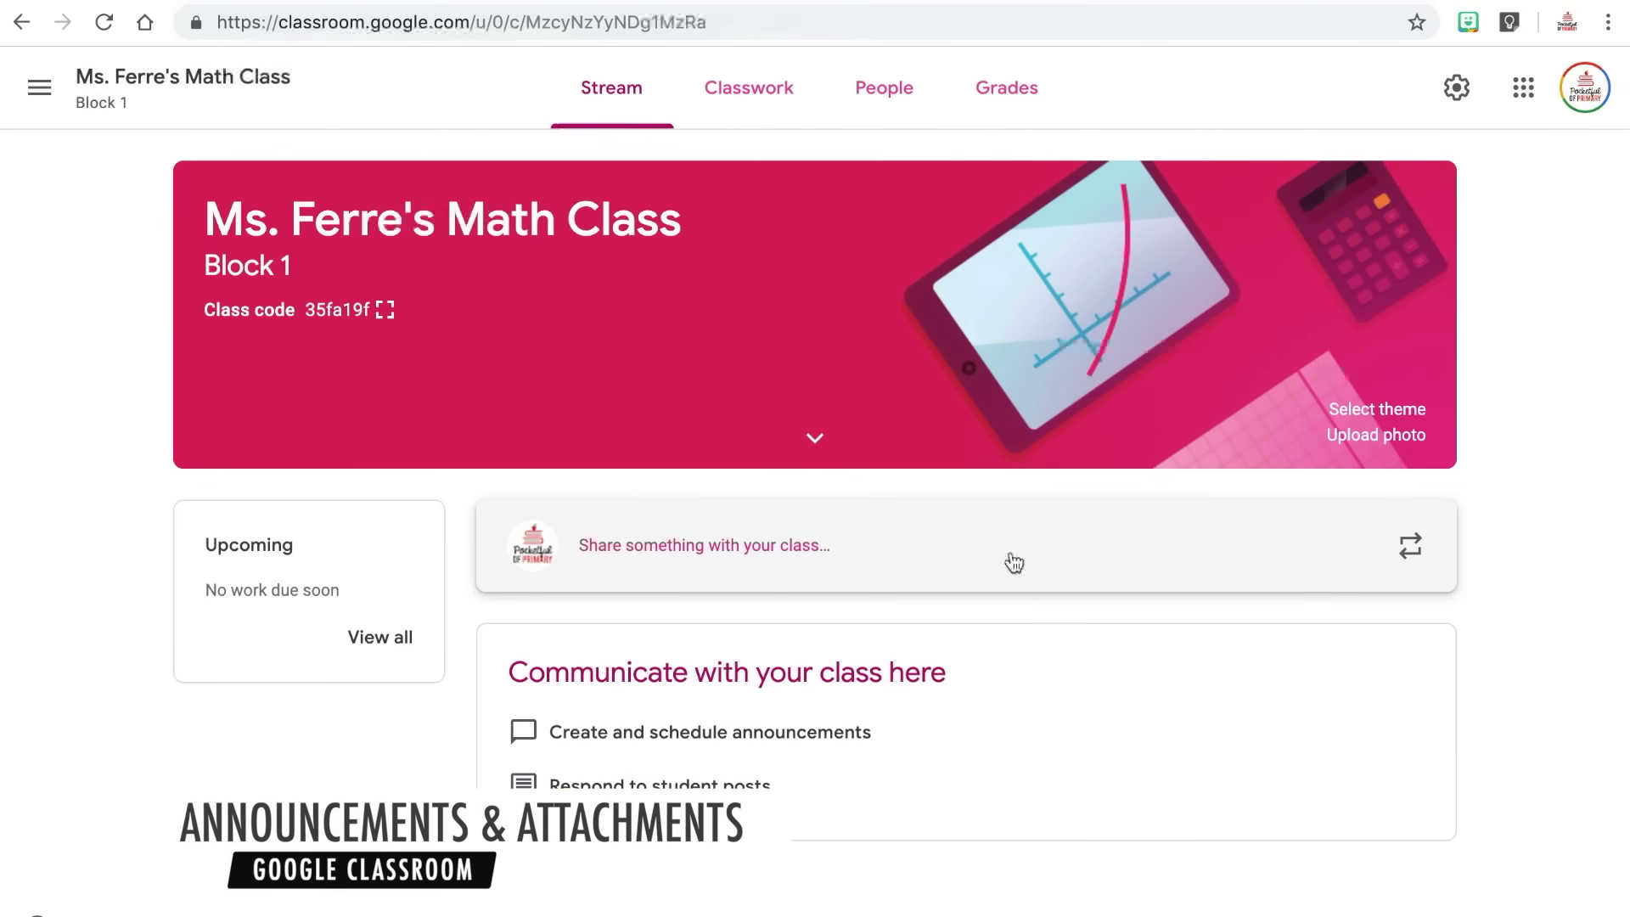
Draft an announcement reminding the class that math projects are due Friday, choosing Schedule.
click(1011, 552)
text(Hello clas)
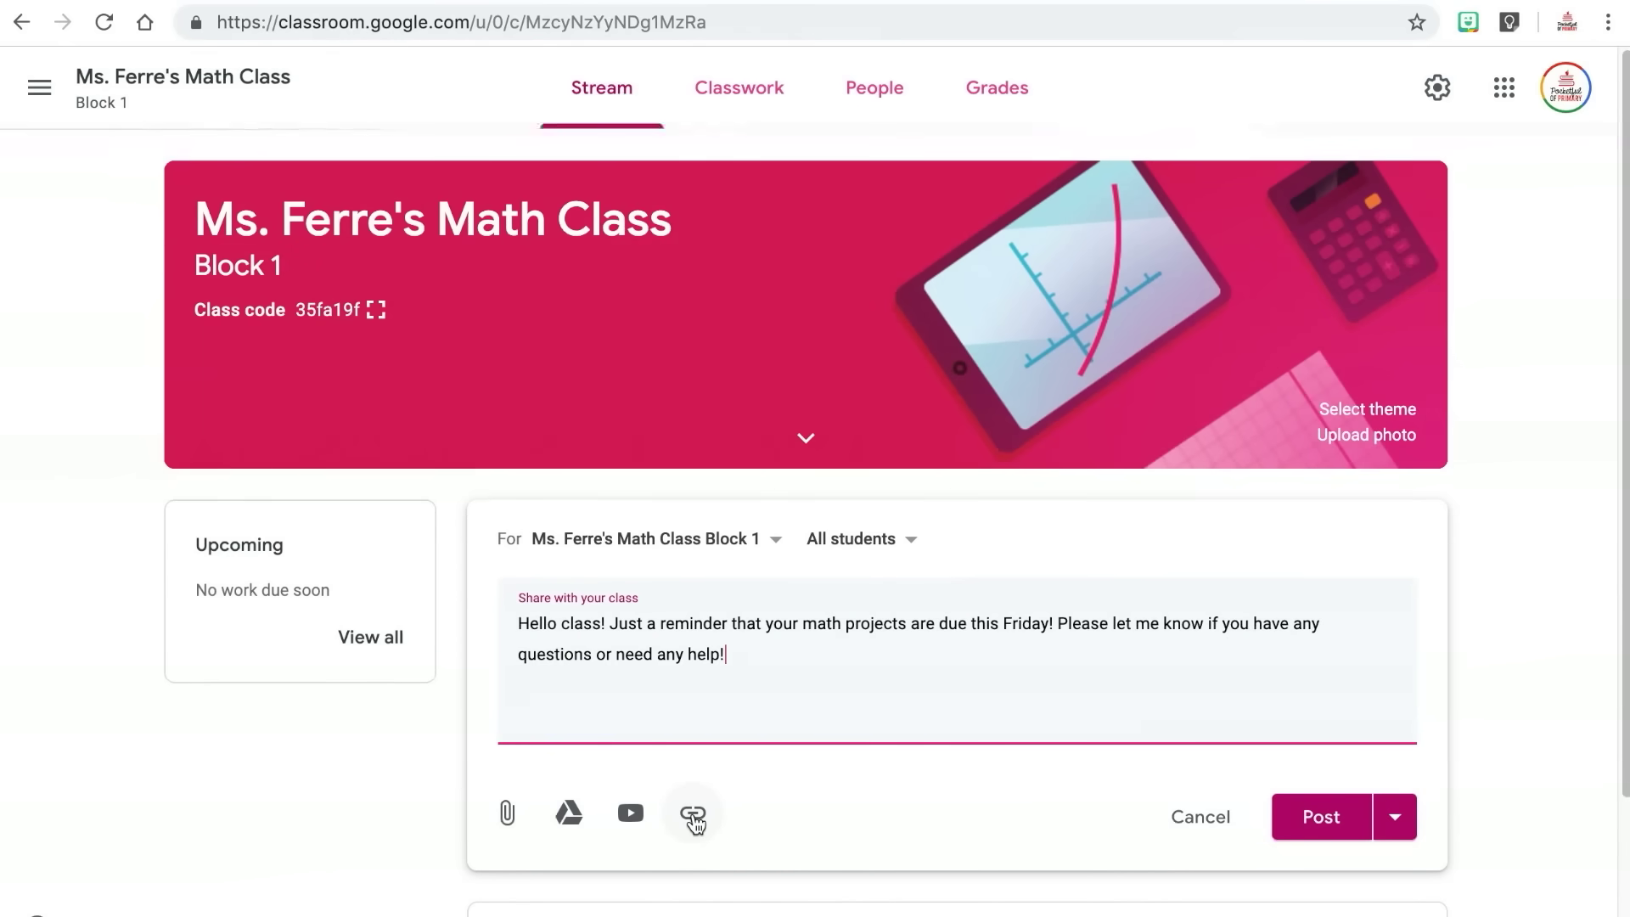
click(1395, 817)
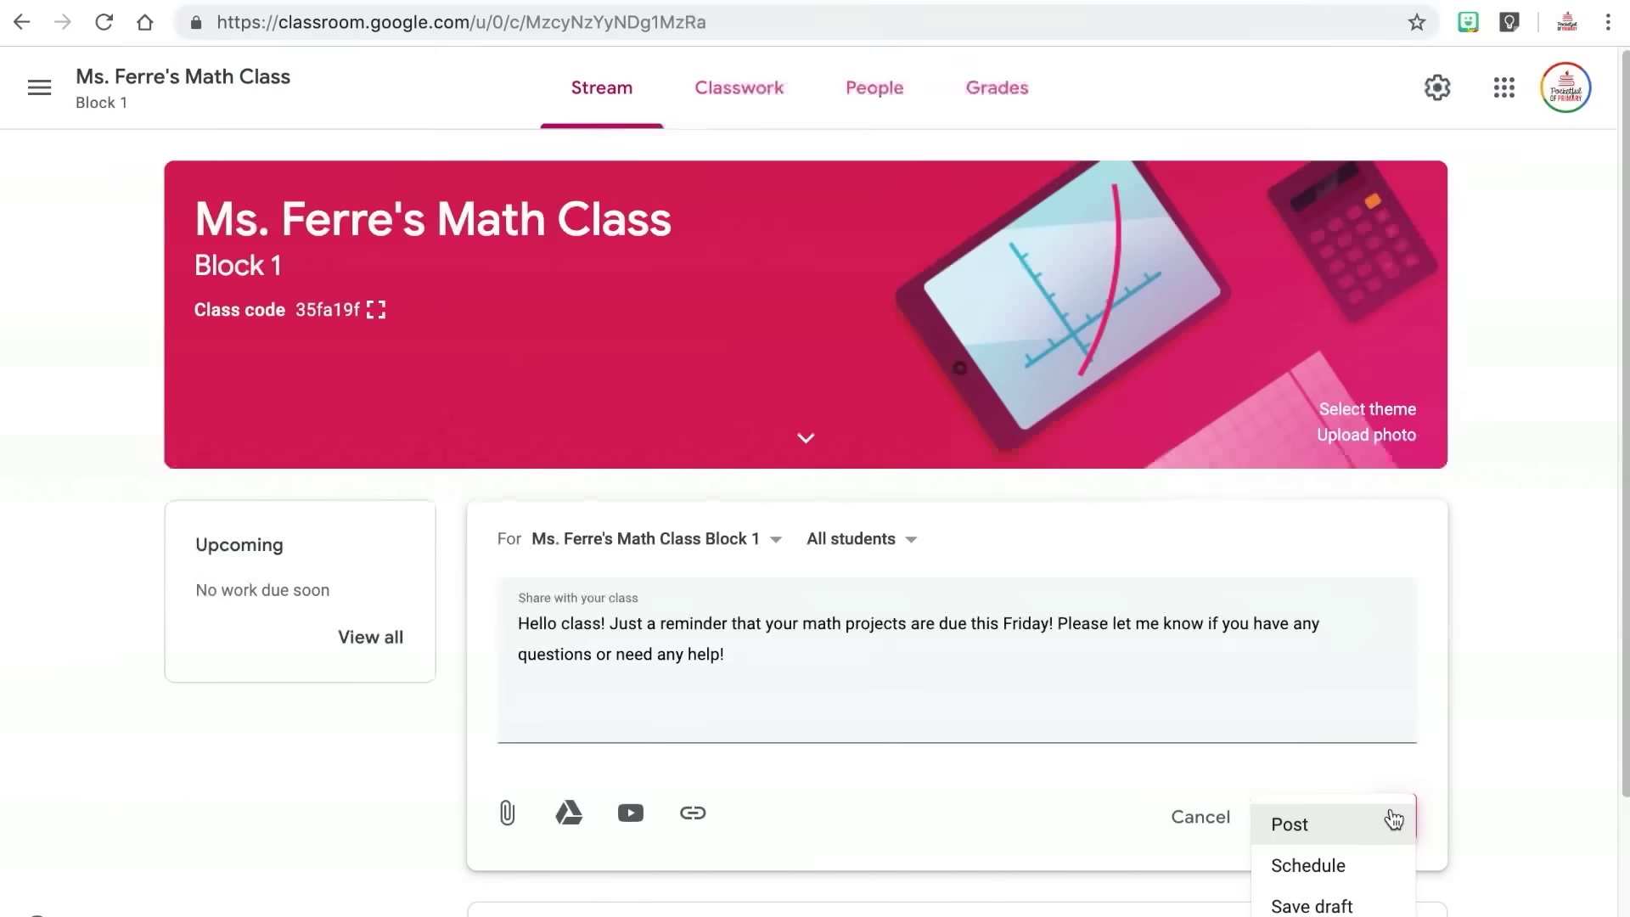
click(1369, 866)
Schedule it for Jul 8, 2019 at 8:30 AM and check its recipients.
click(942, 495)
click(738, 627)
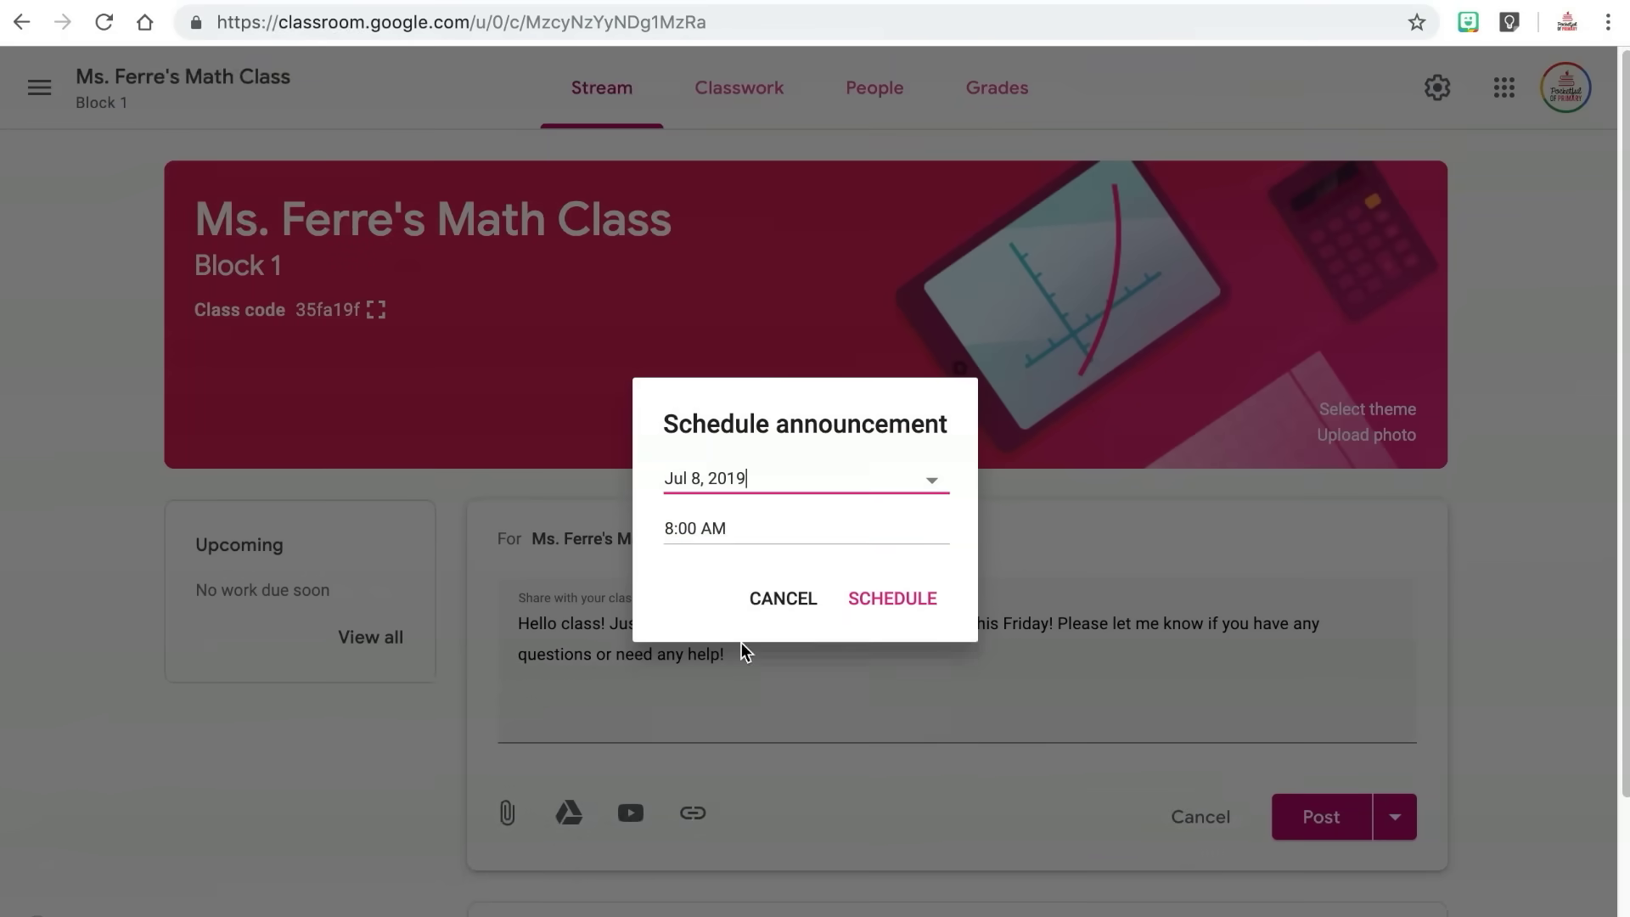
triple_click(688, 528)
text(8:30 AM)
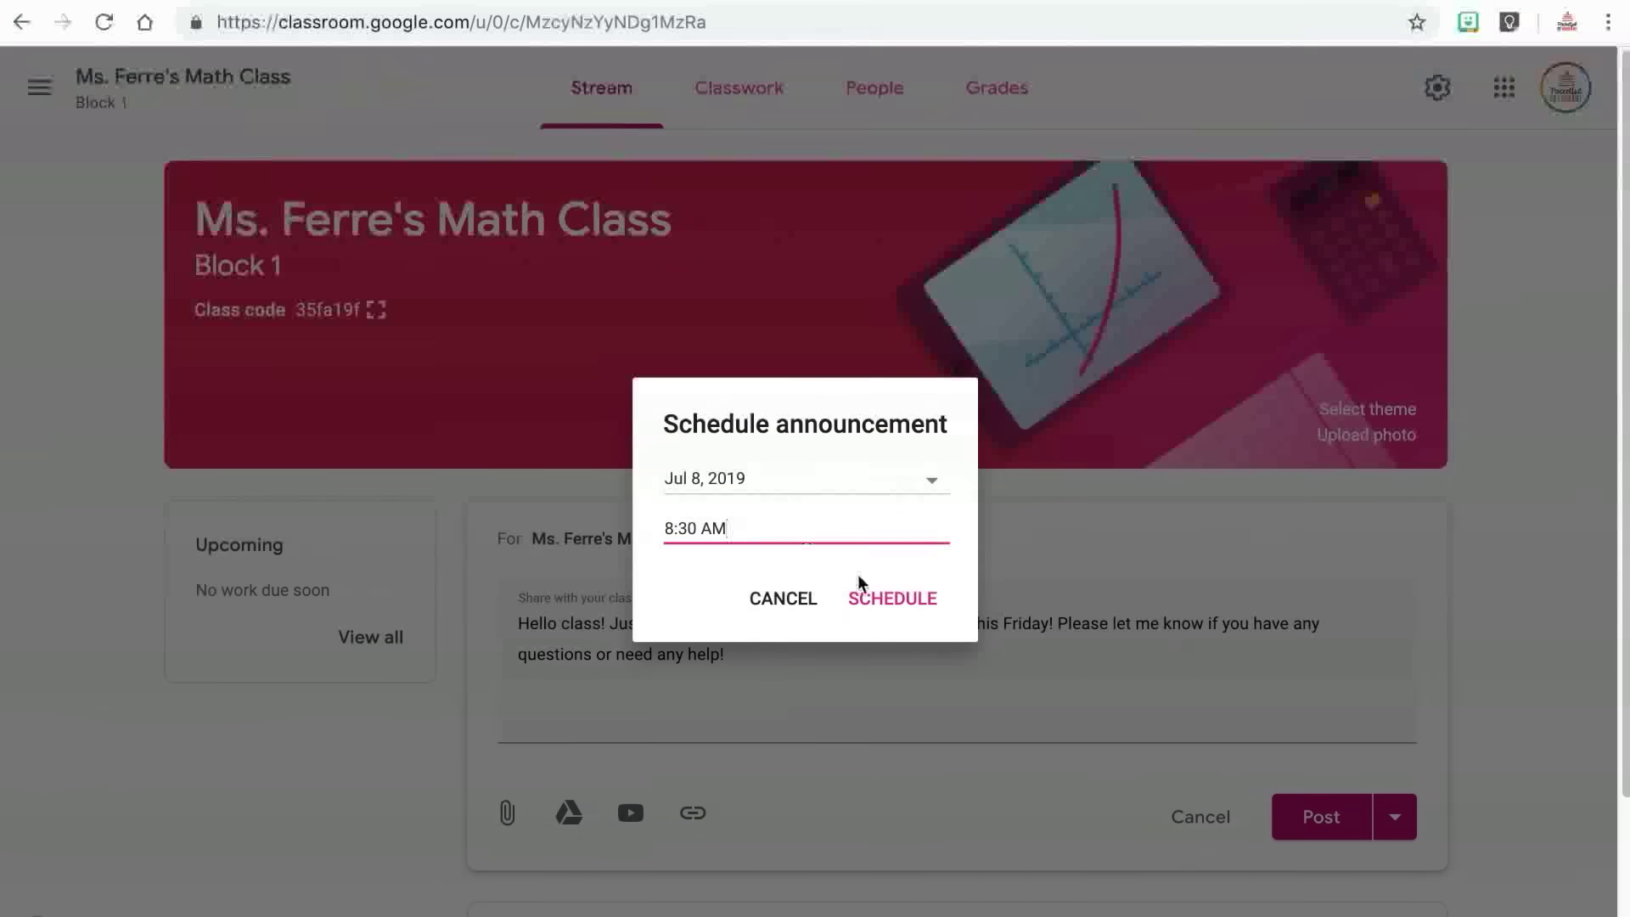
click(881, 604)
click(1395, 817)
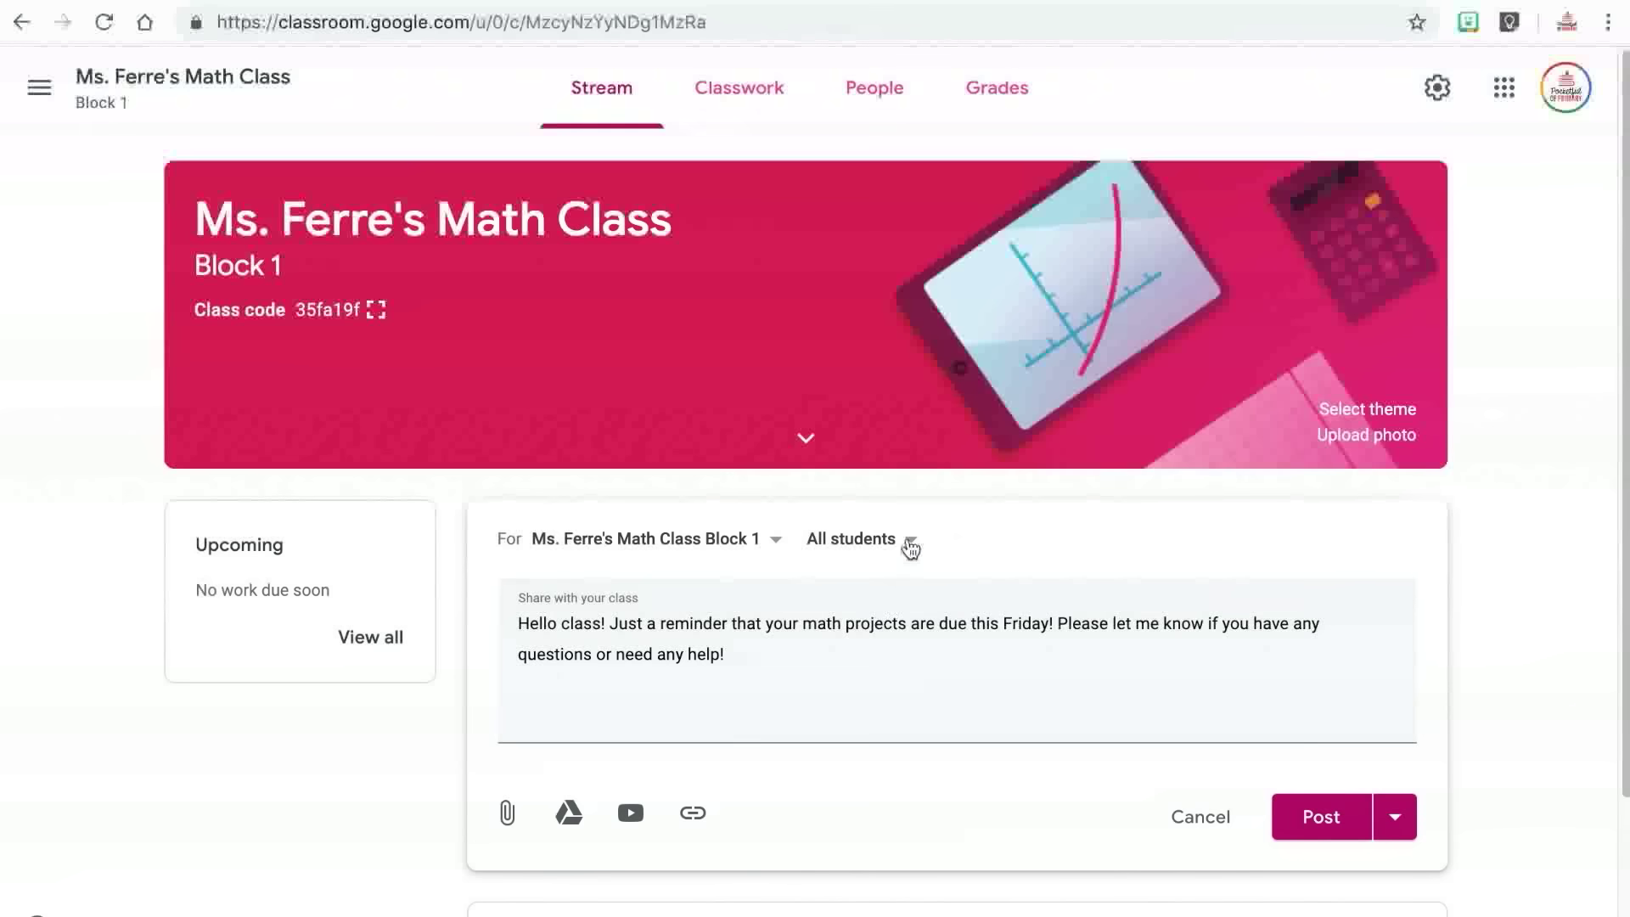
click(904, 543)
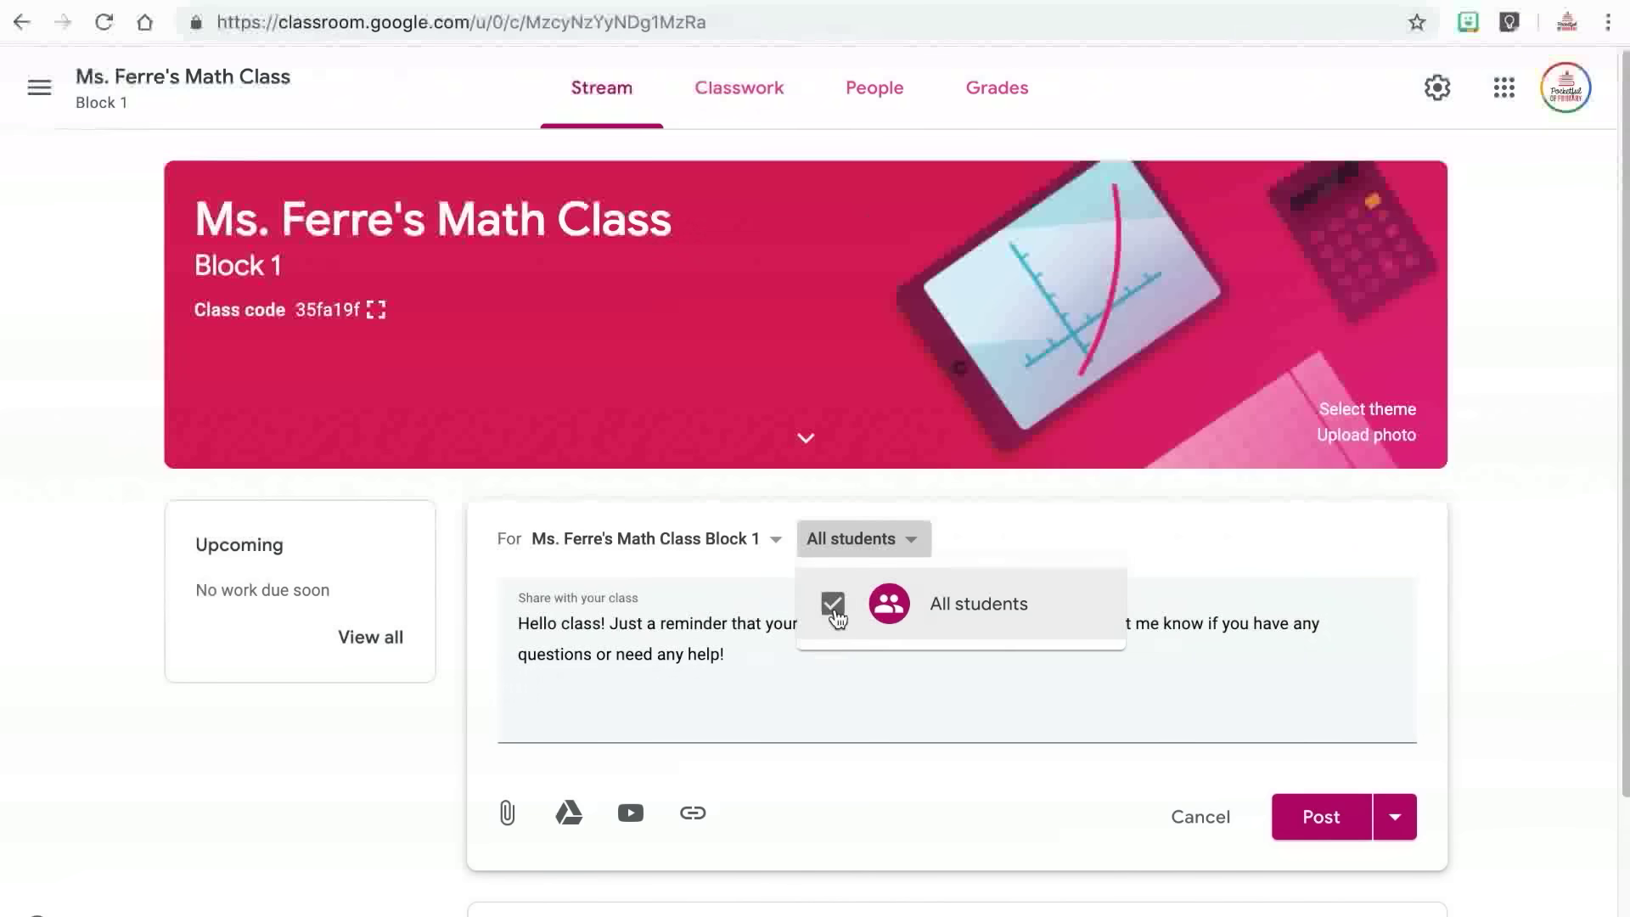
Keep All students as recipients and go to the Classwork page.
click(913, 549)
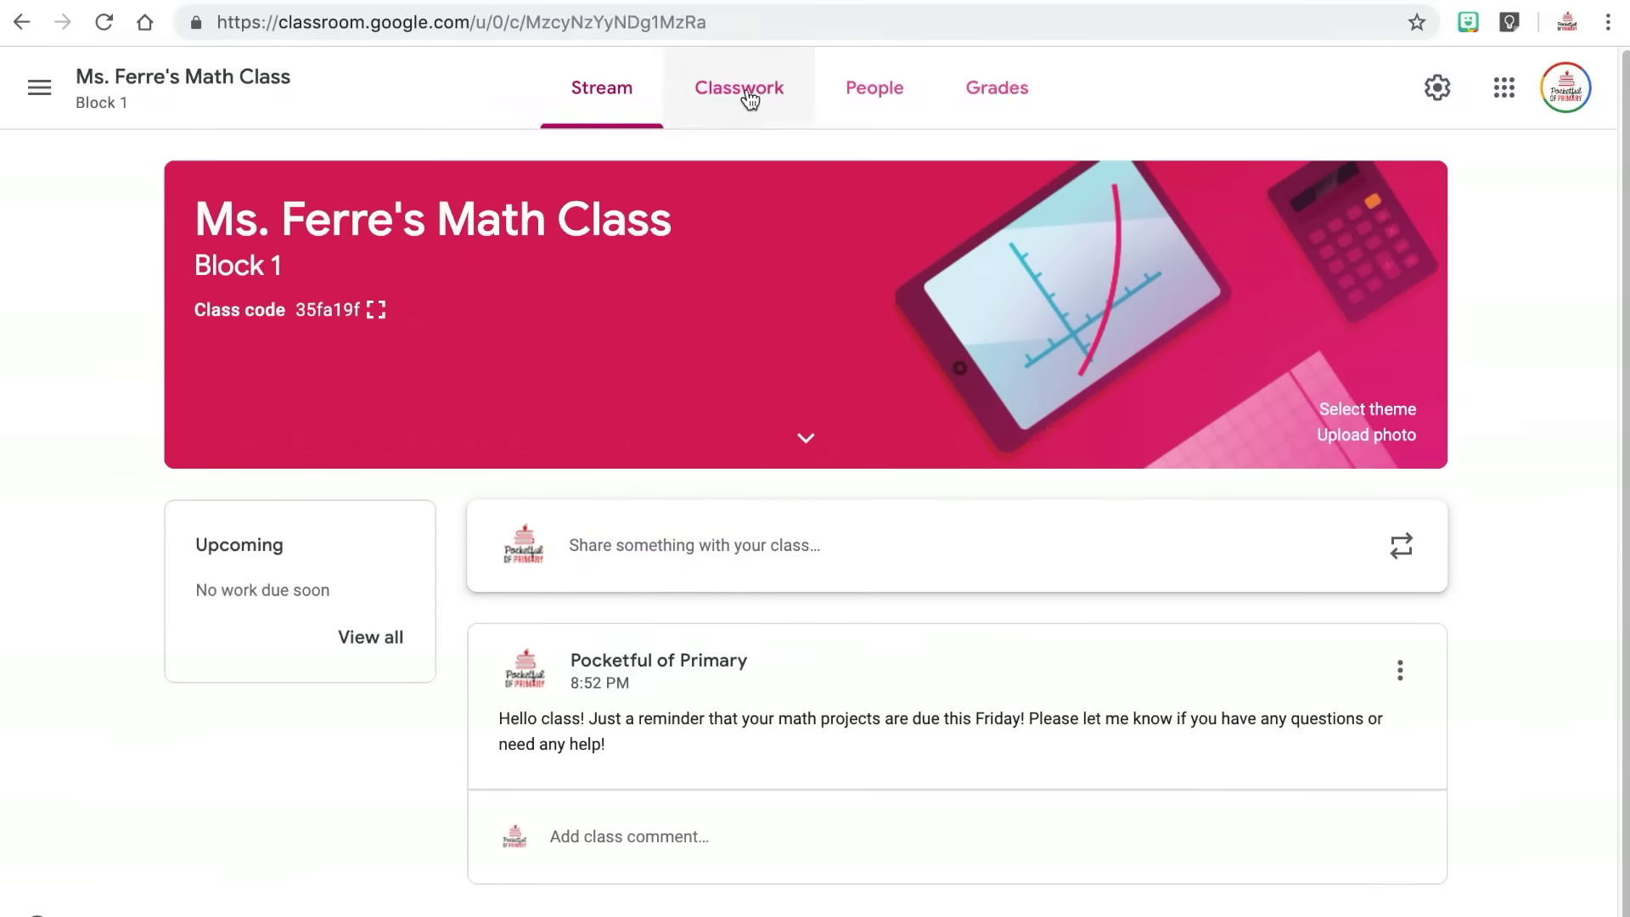
click(747, 95)
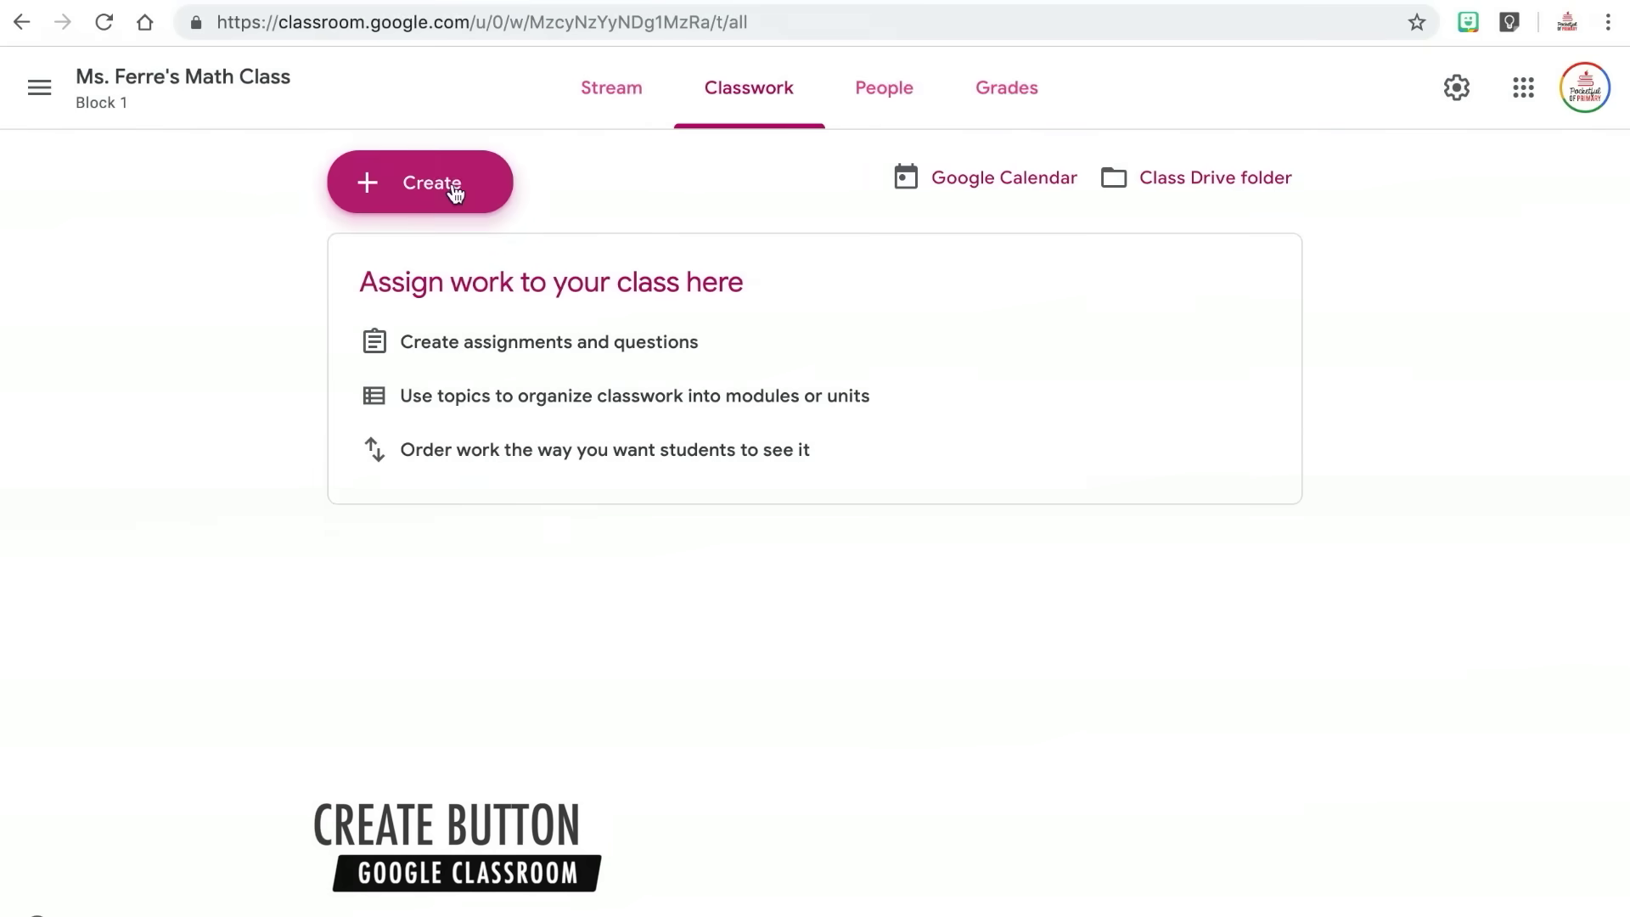
Create an "Article Review" assignment with instructions to read two articles and answer questions.
click(437, 183)
click(454, 258)
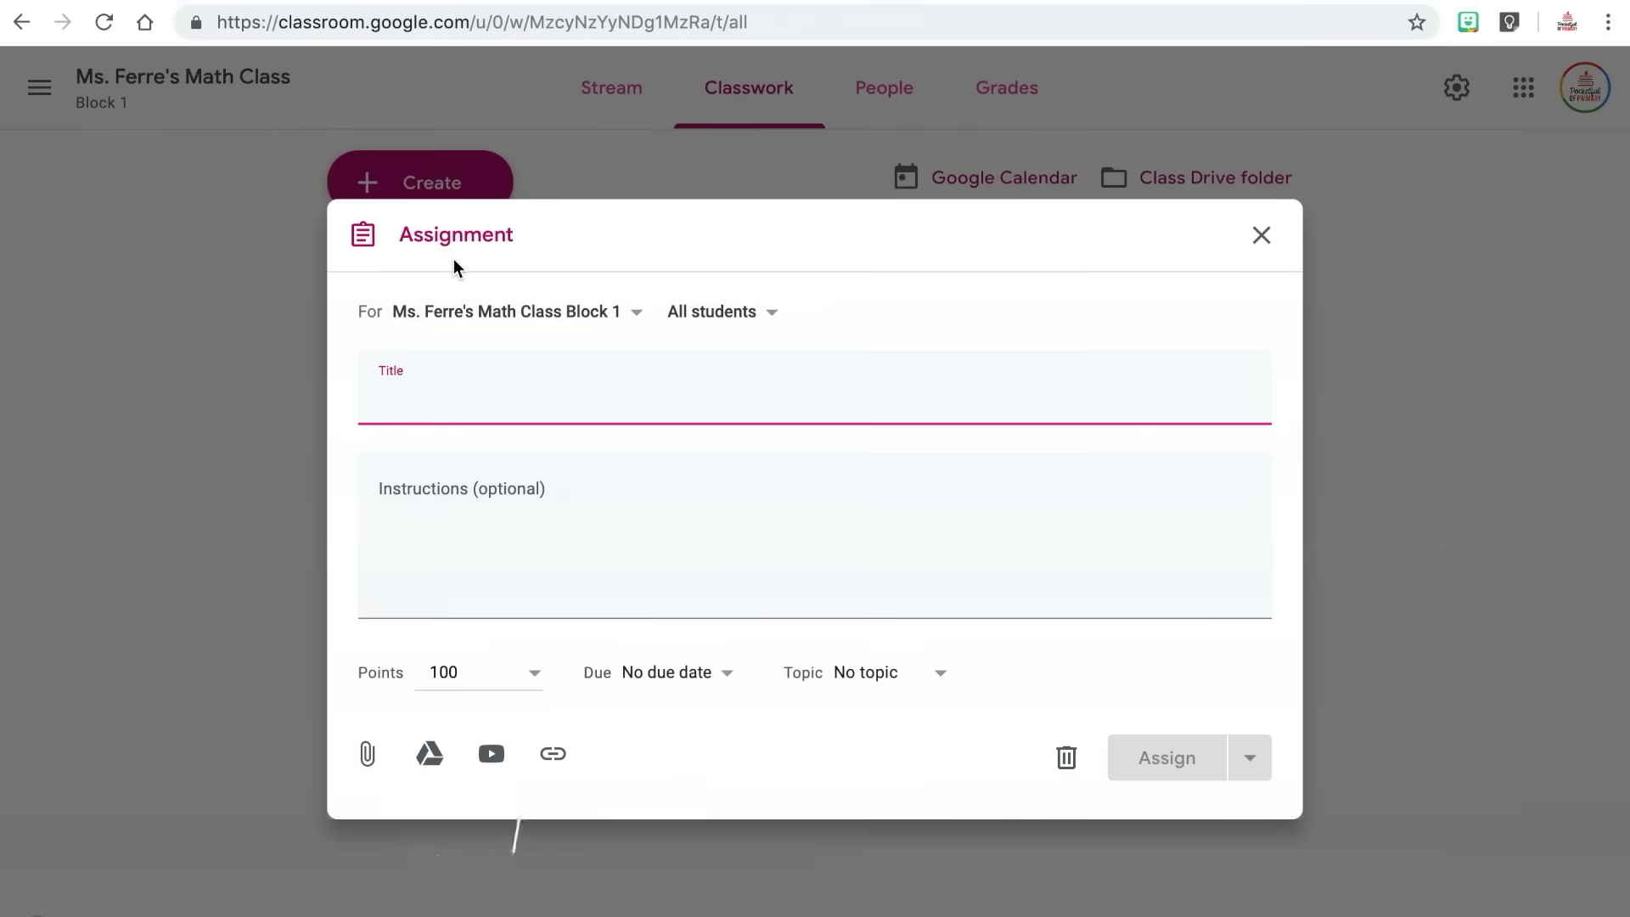
text(Article Review)
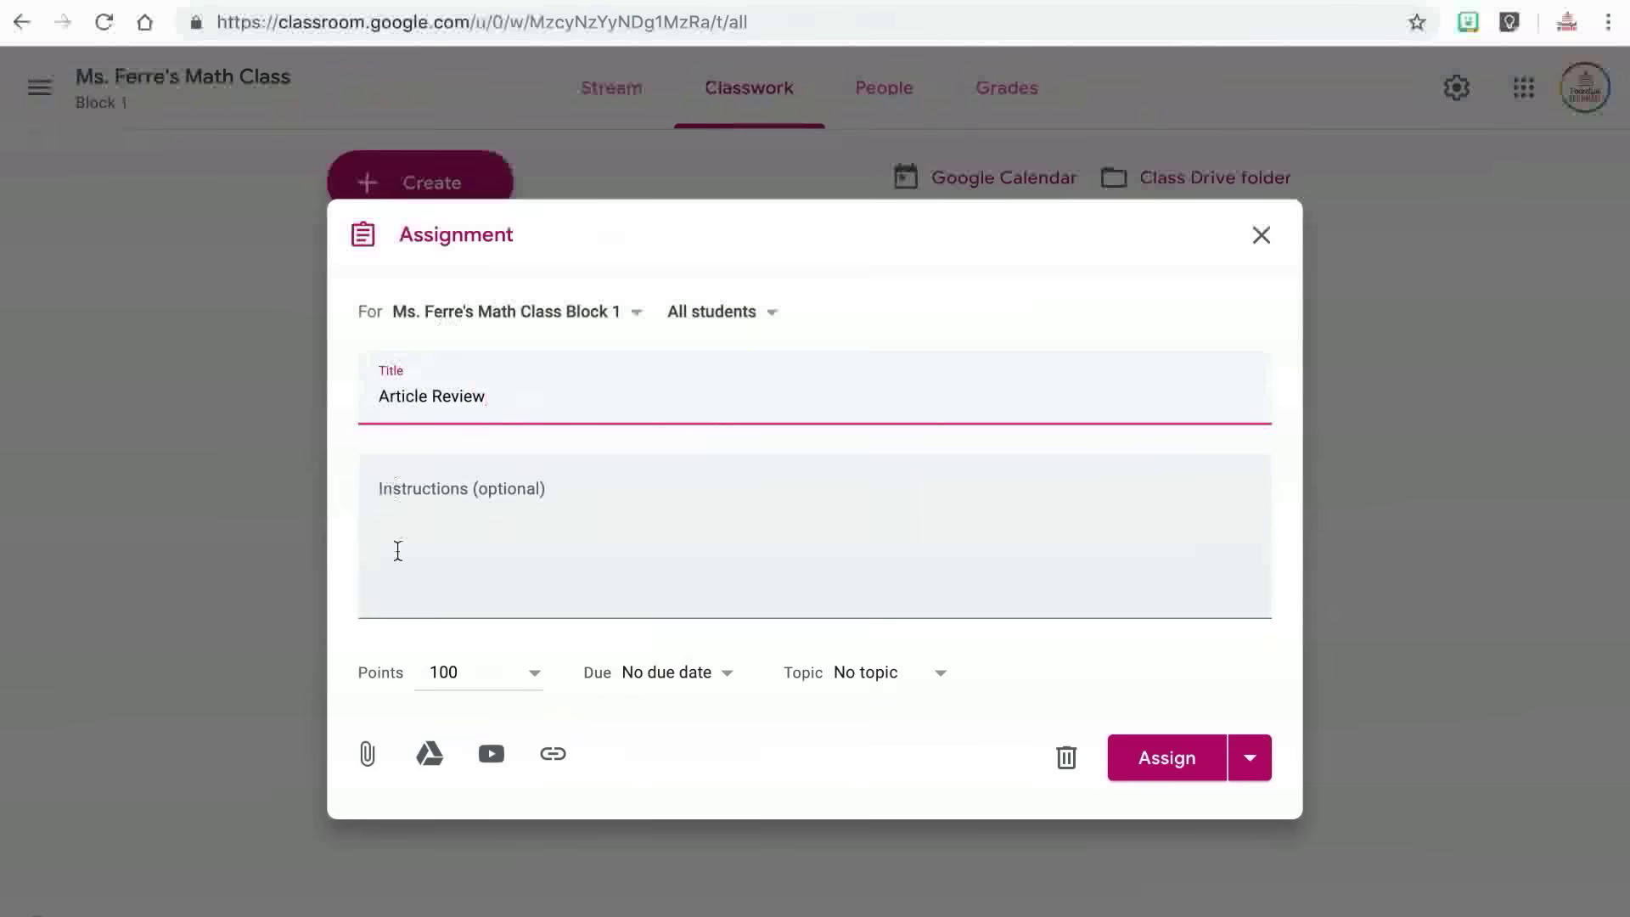
click(399, 551)
text(Read the two articles attached. Then use)
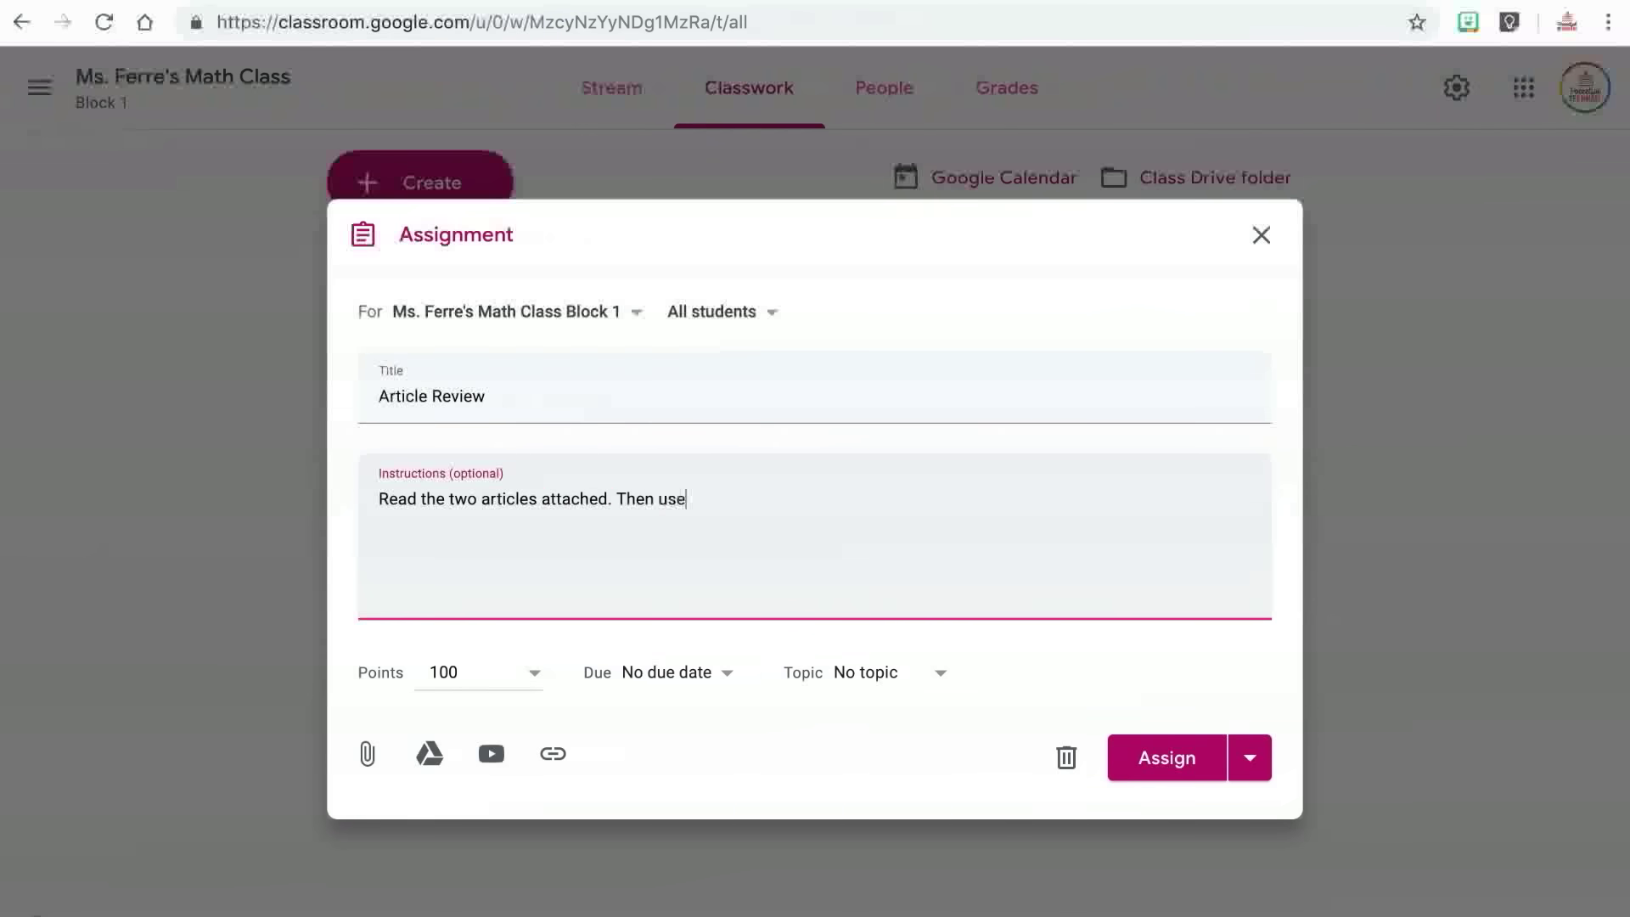
text( the Google Doc to ans)
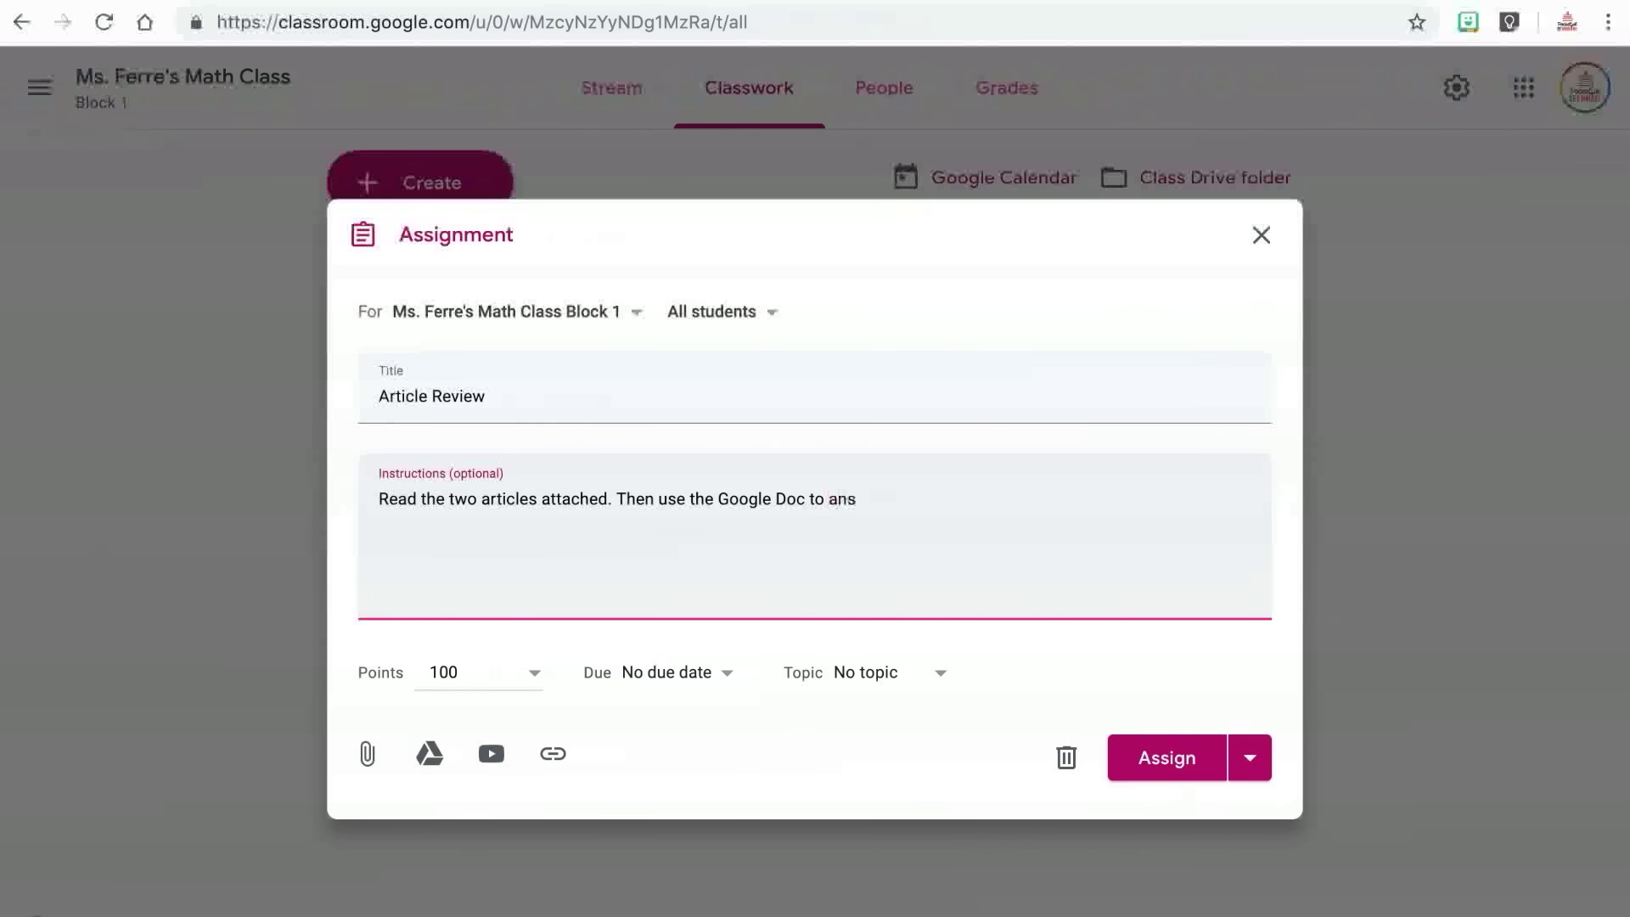
text(tions about the articles.)
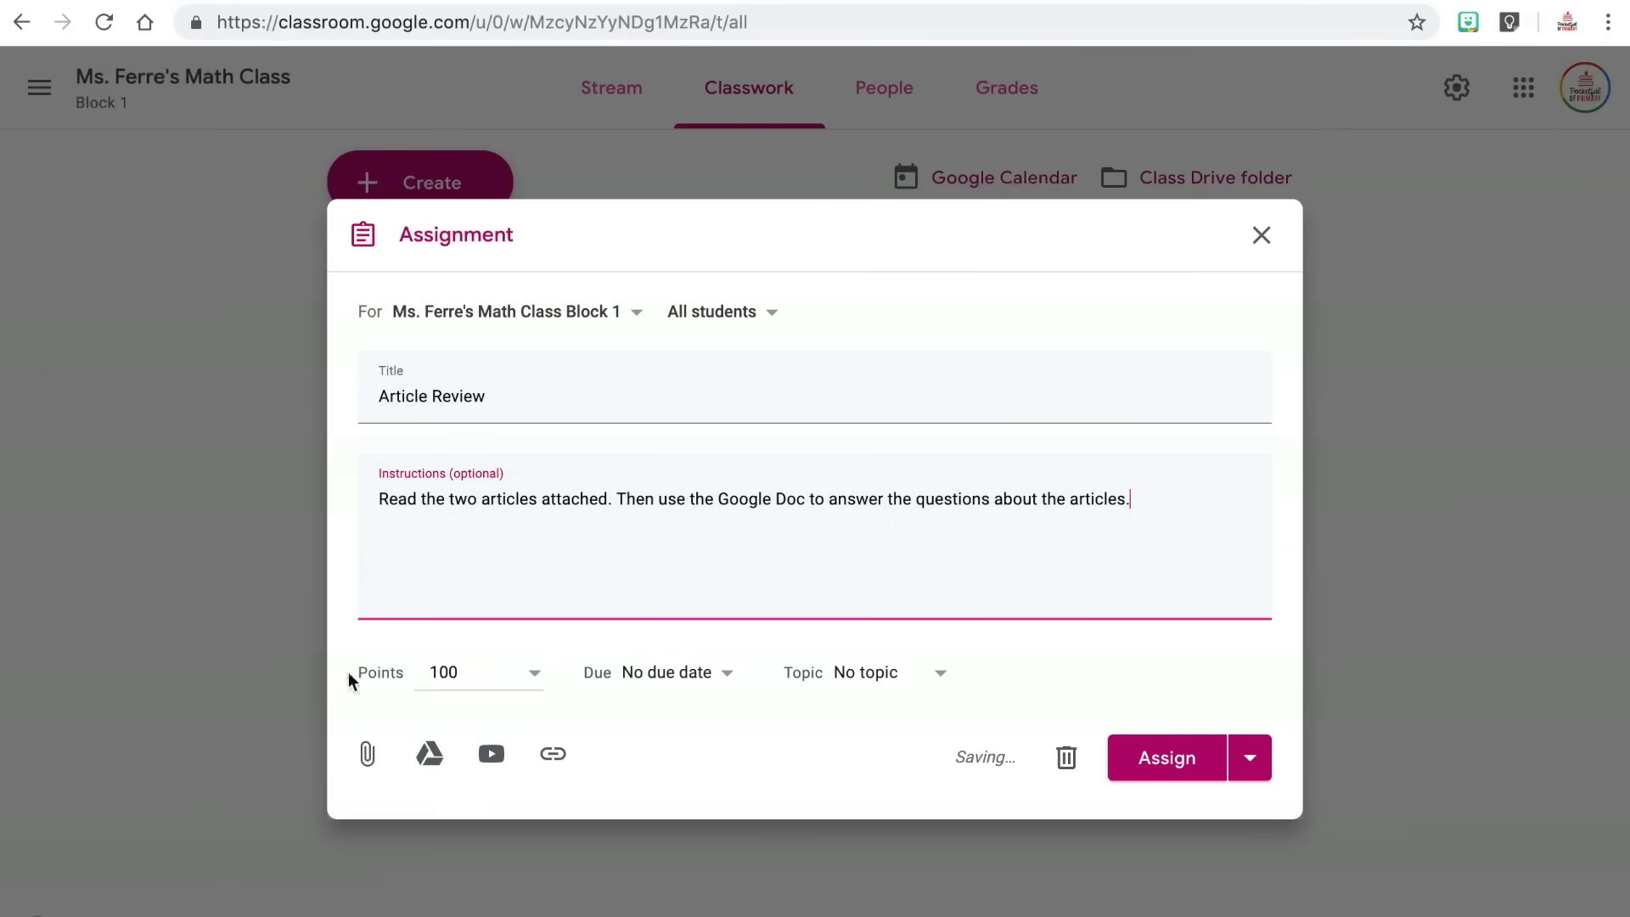
click(430, 754)
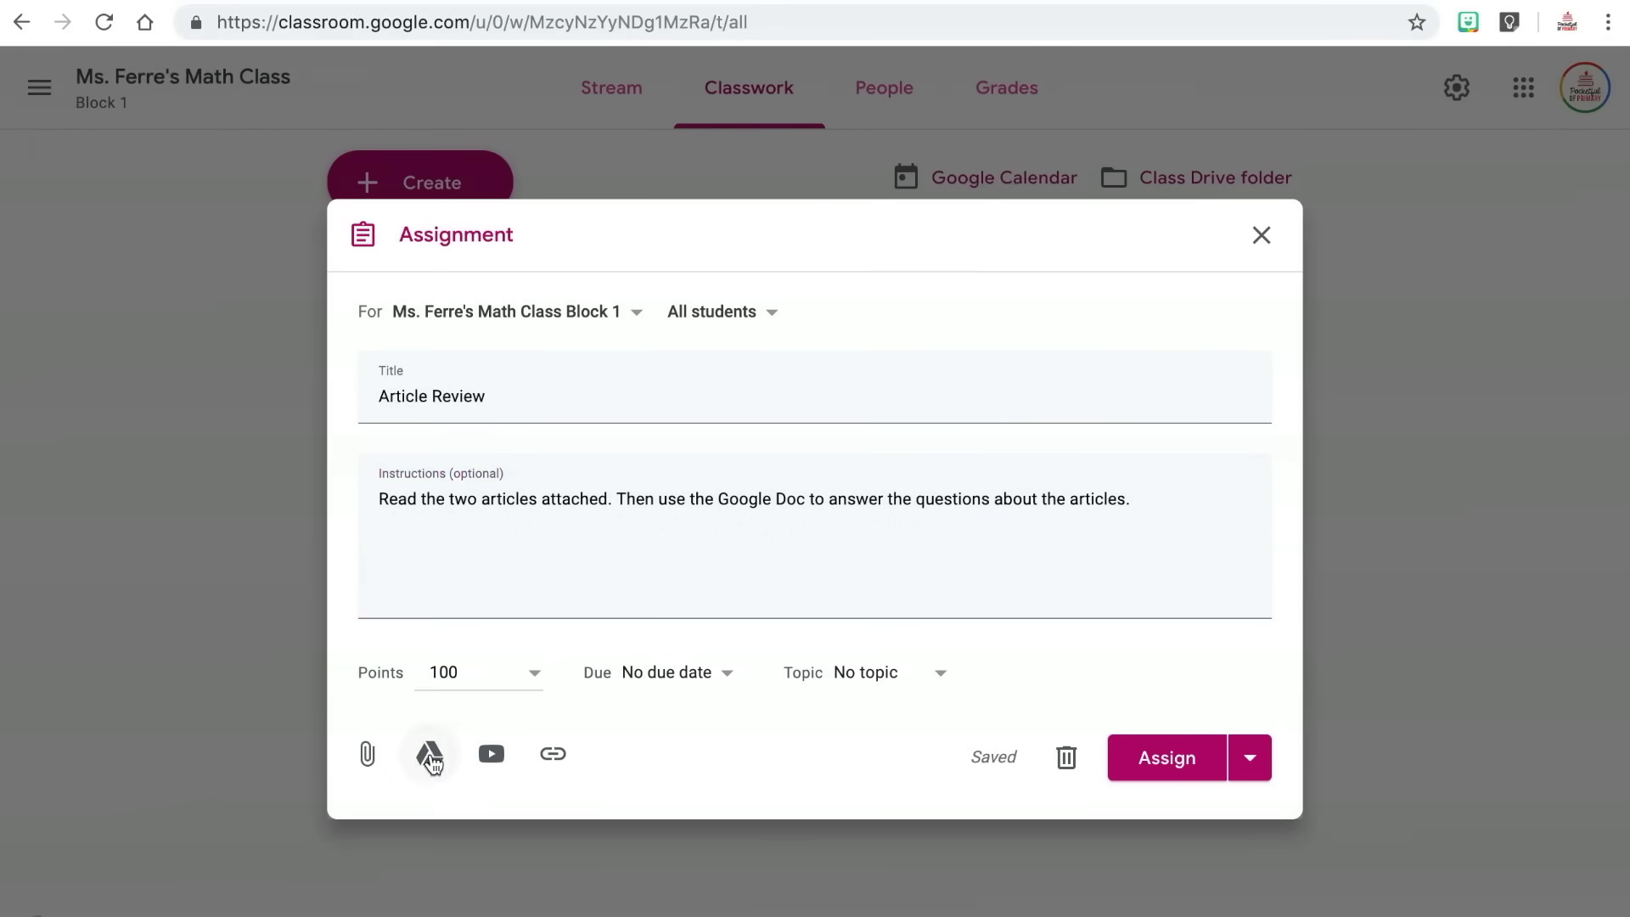
Attach the Example Assignment Doc from My Drive, set to Make a copy for each student.
click(466, 215)
click(808, 721)
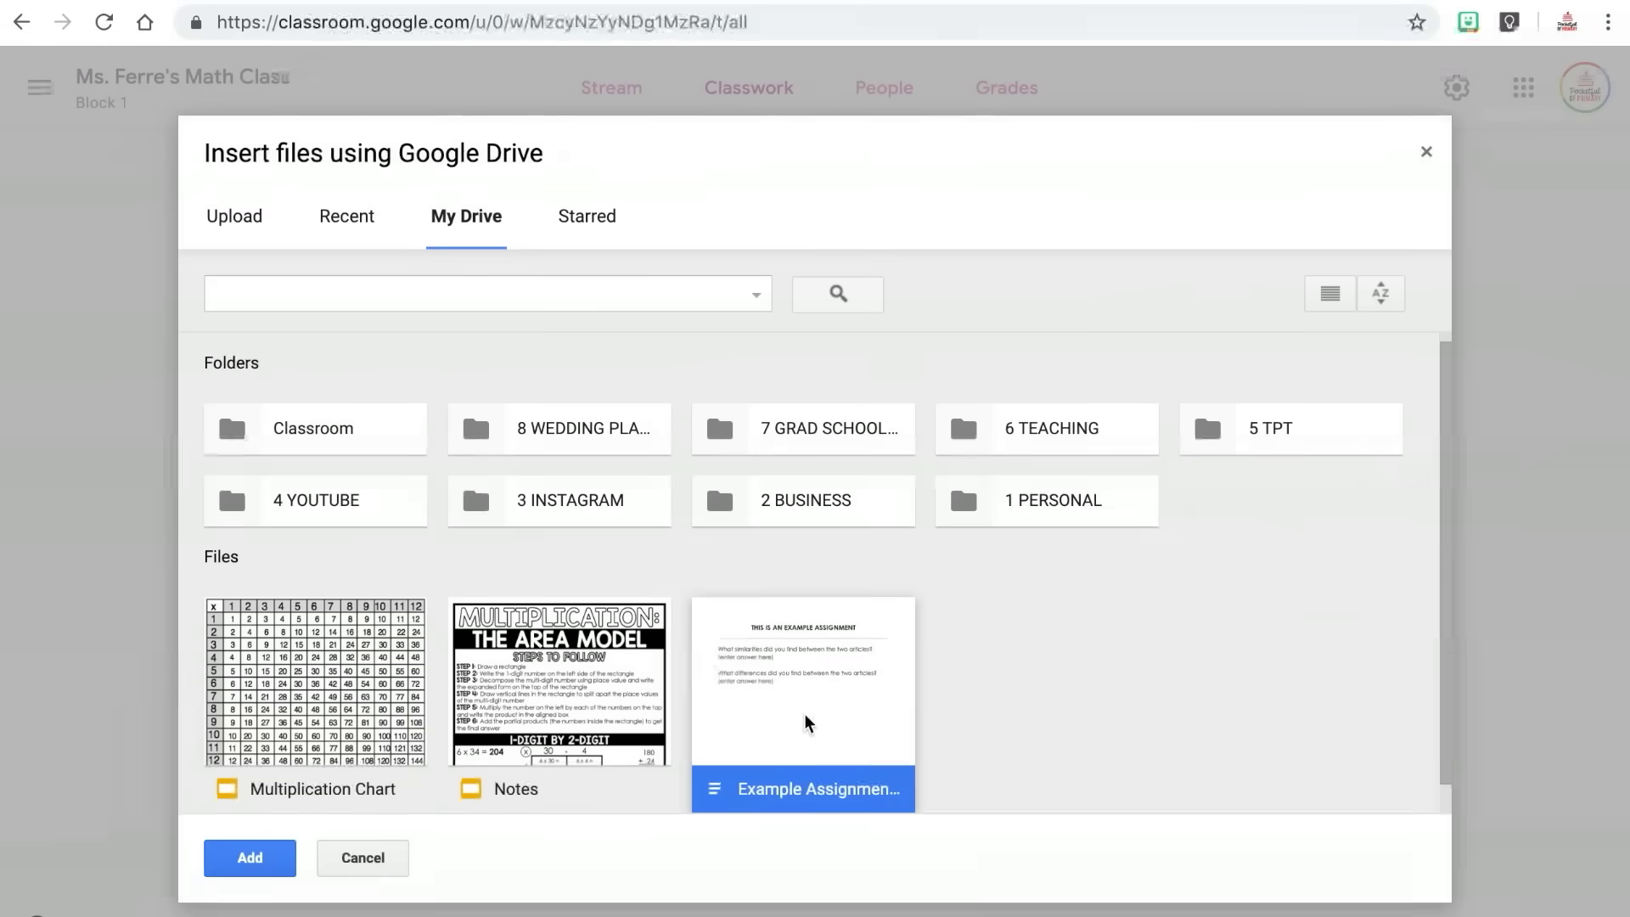
click(272, 856)
click(999, 718)
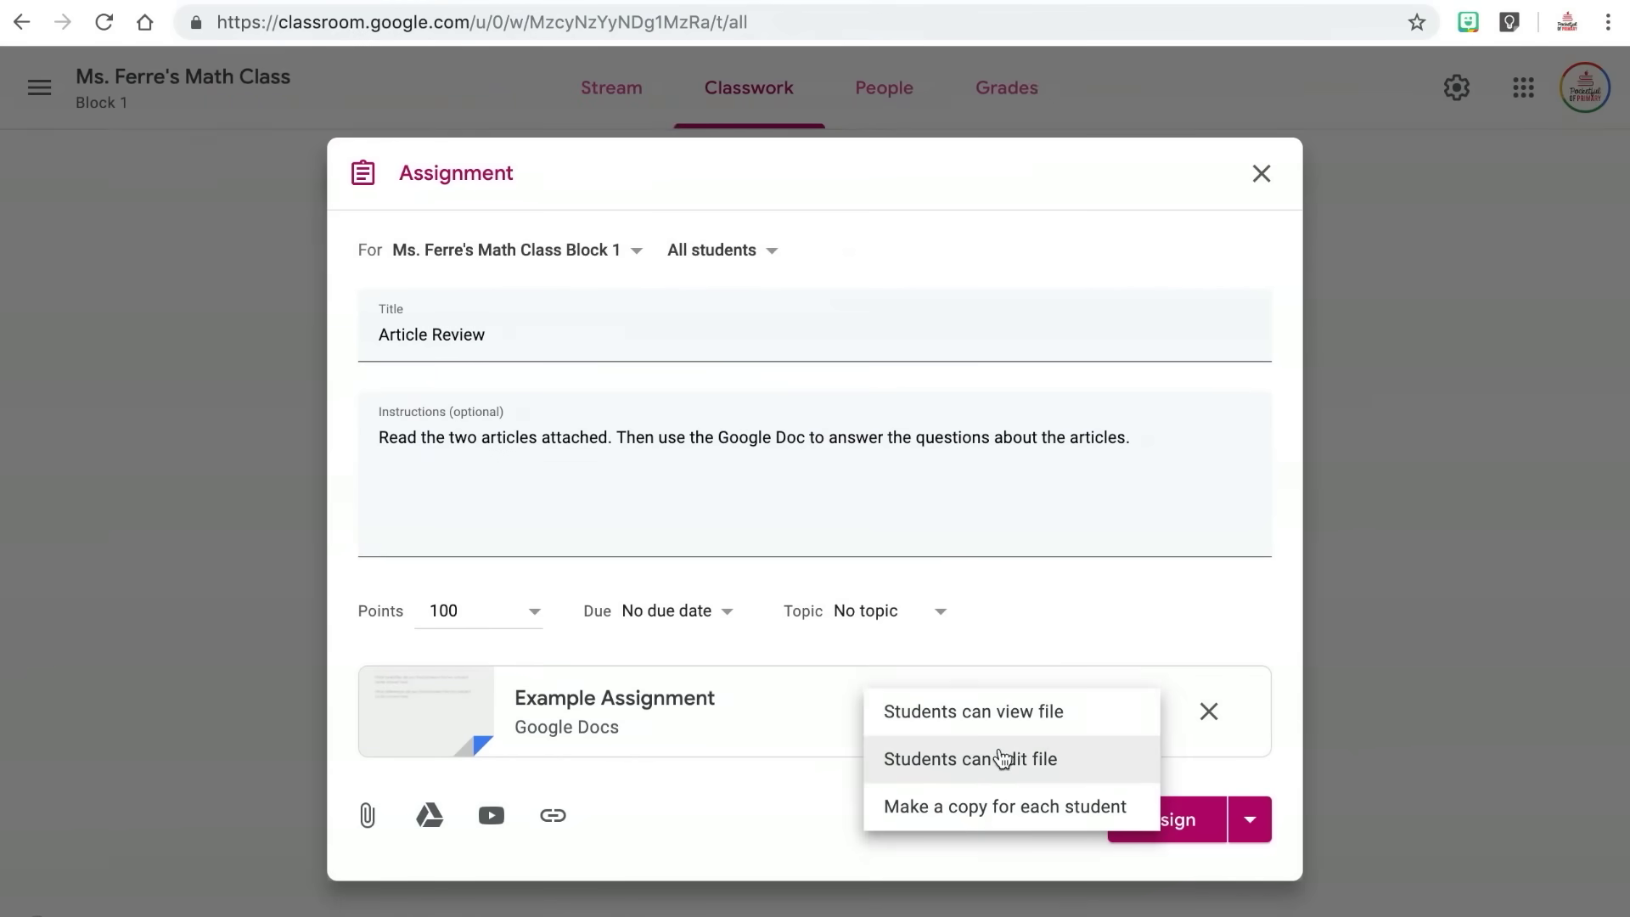
click(1001, 805)
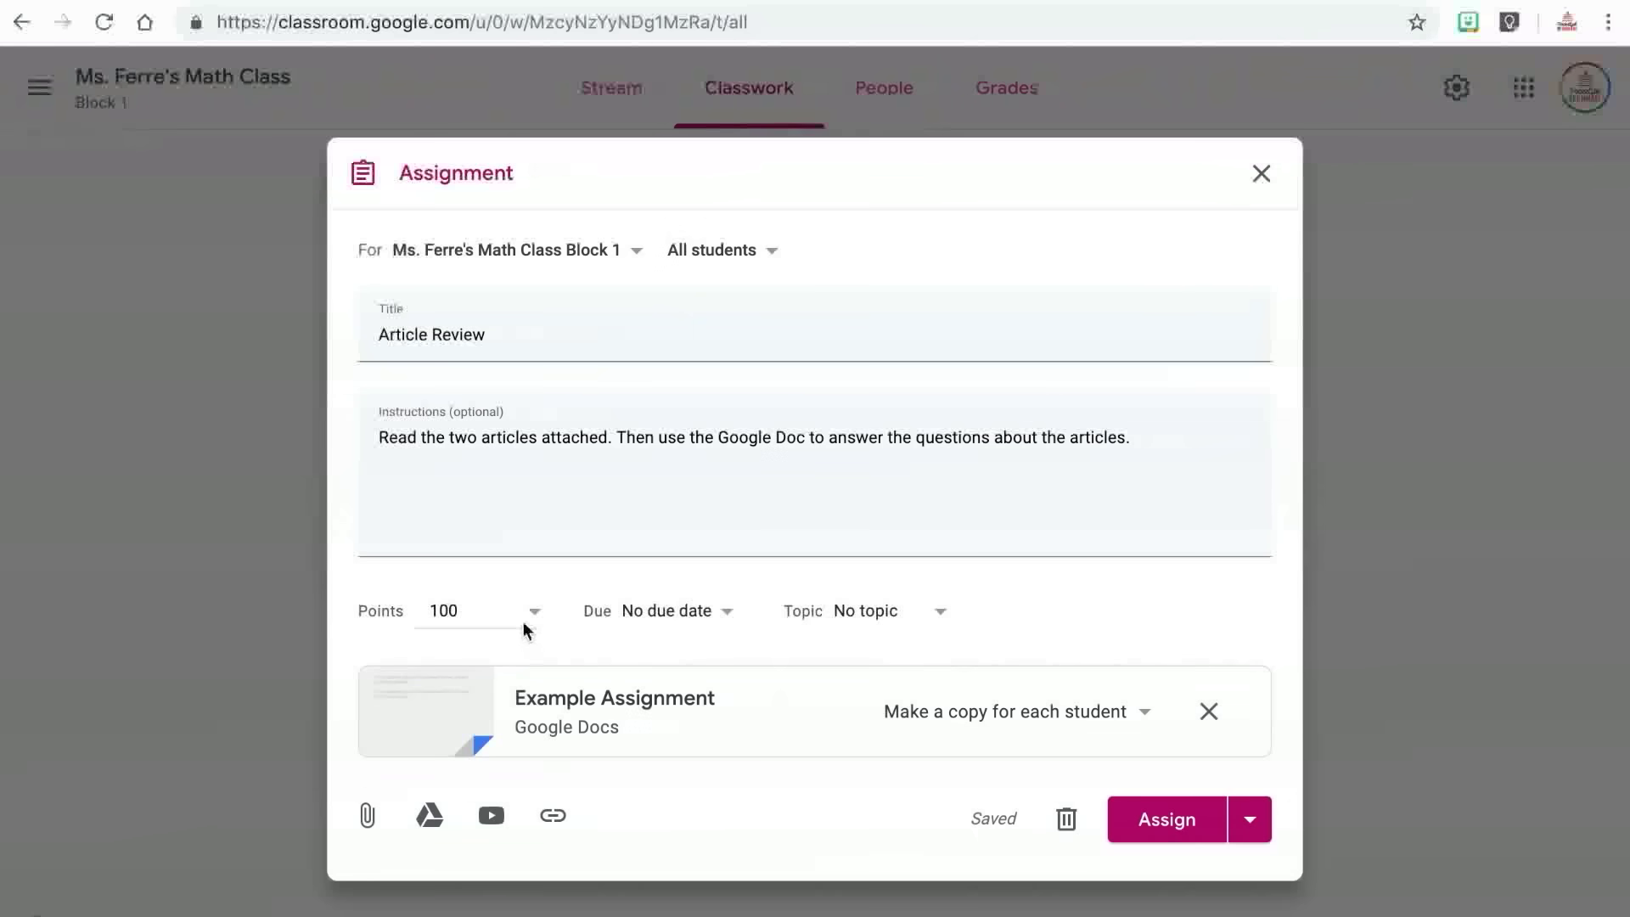
Give the assignment a 10-point value and a due date of July 12, 4:00 PM.
click(501, 610)
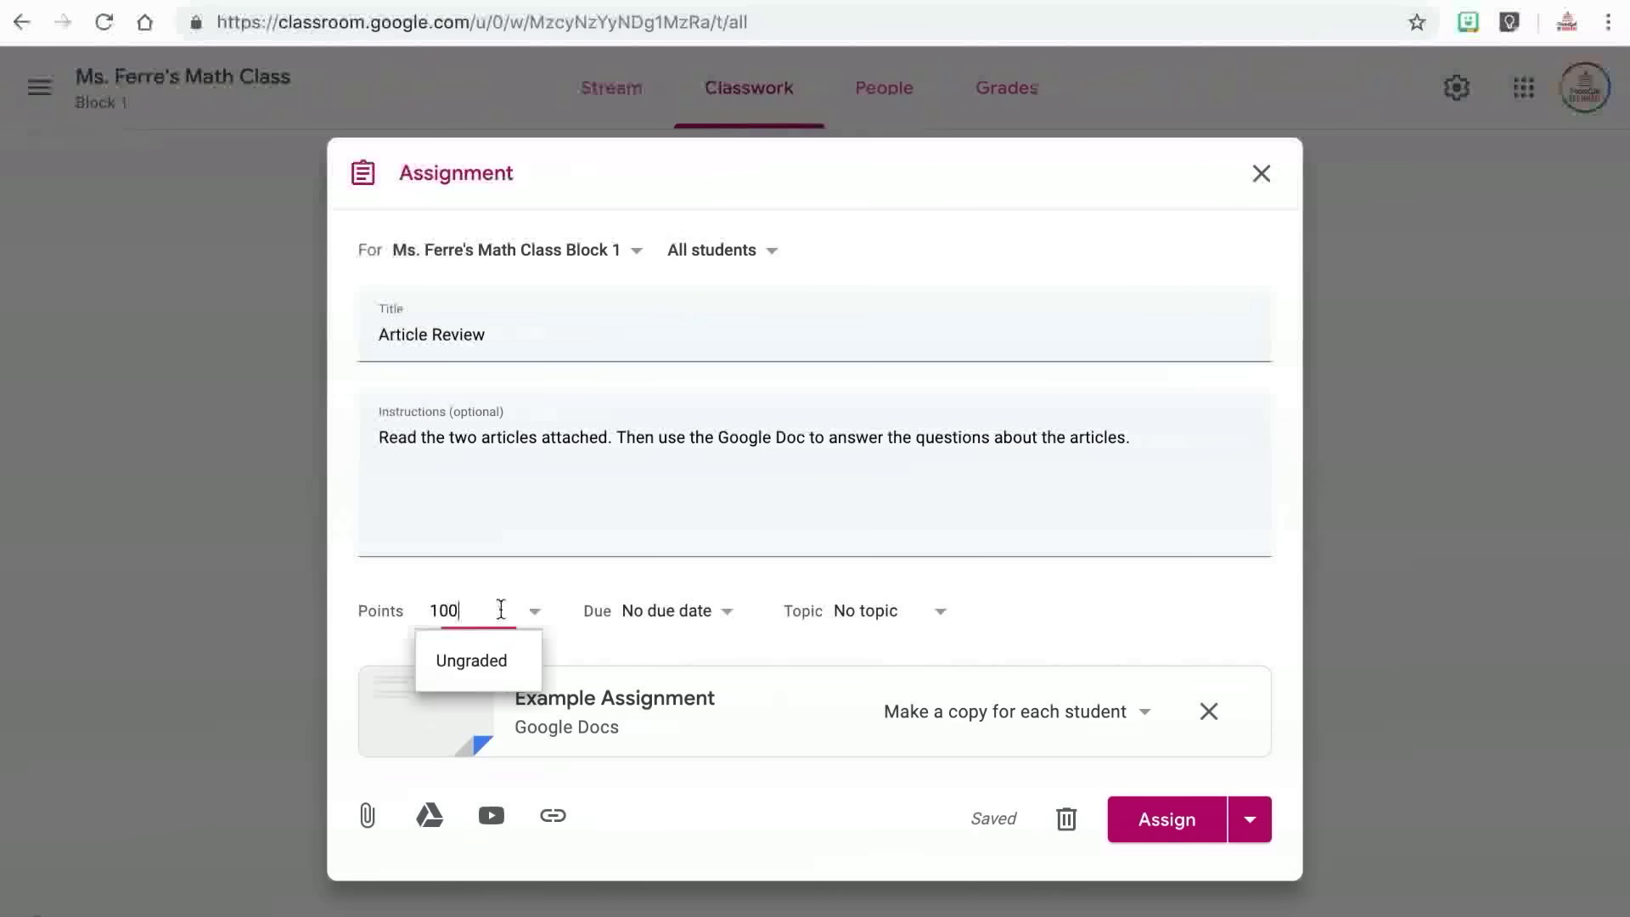
click(501, 664)
click(696, 613)
click(747, 698)
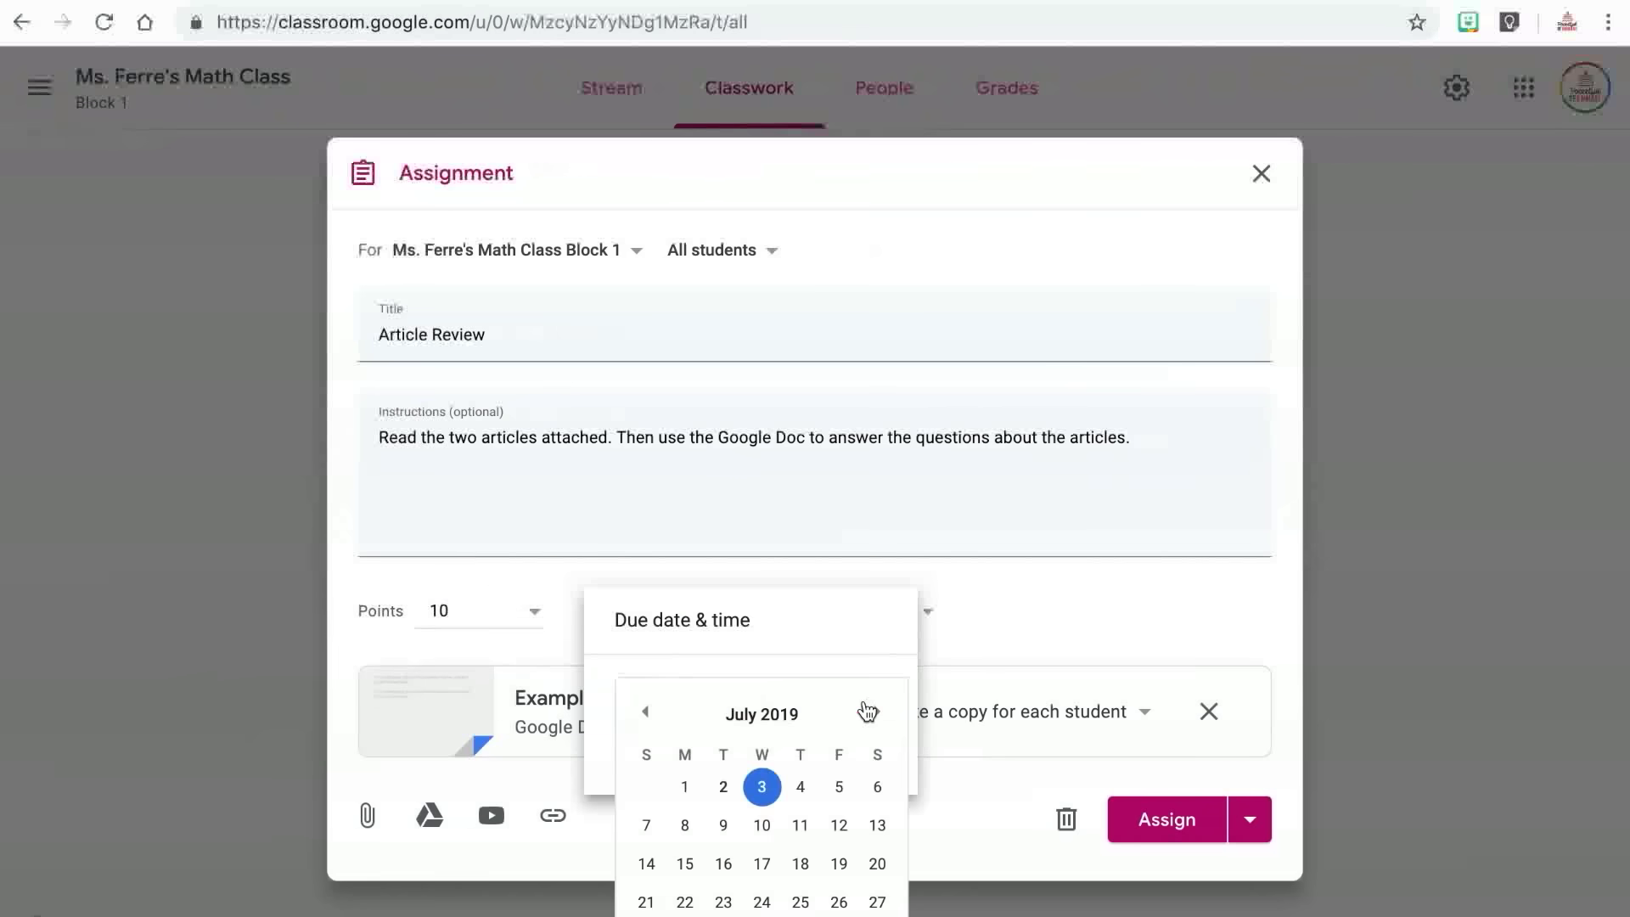
click(842, 826)
click(743, 751)
text(4:00 pm)
click(1024, 631)
click(954, 627)
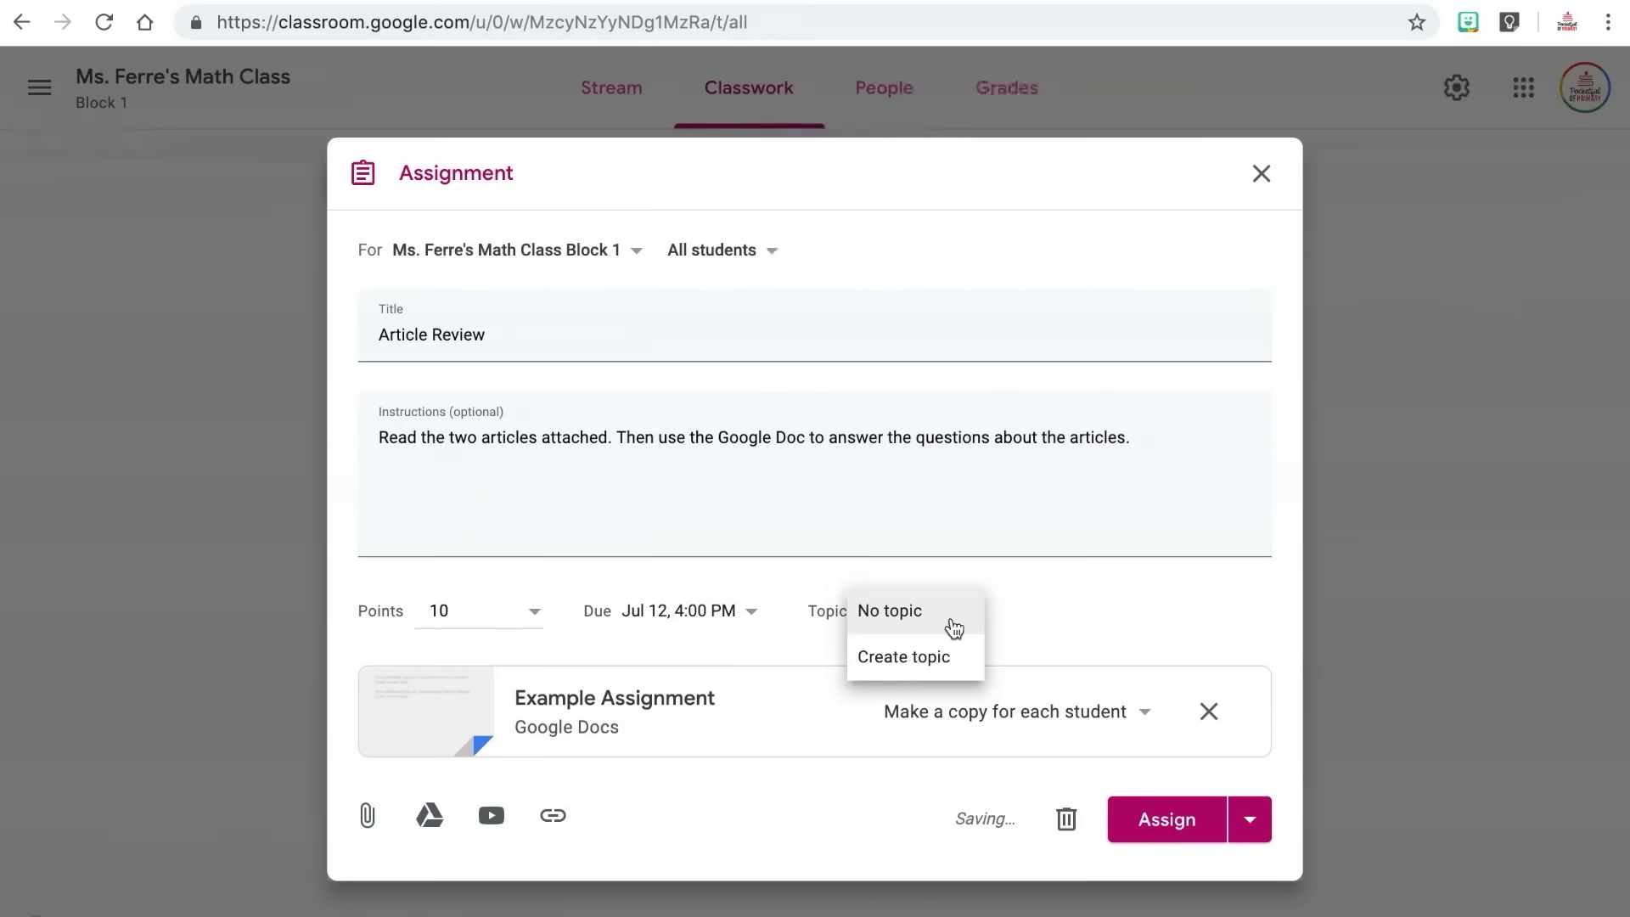
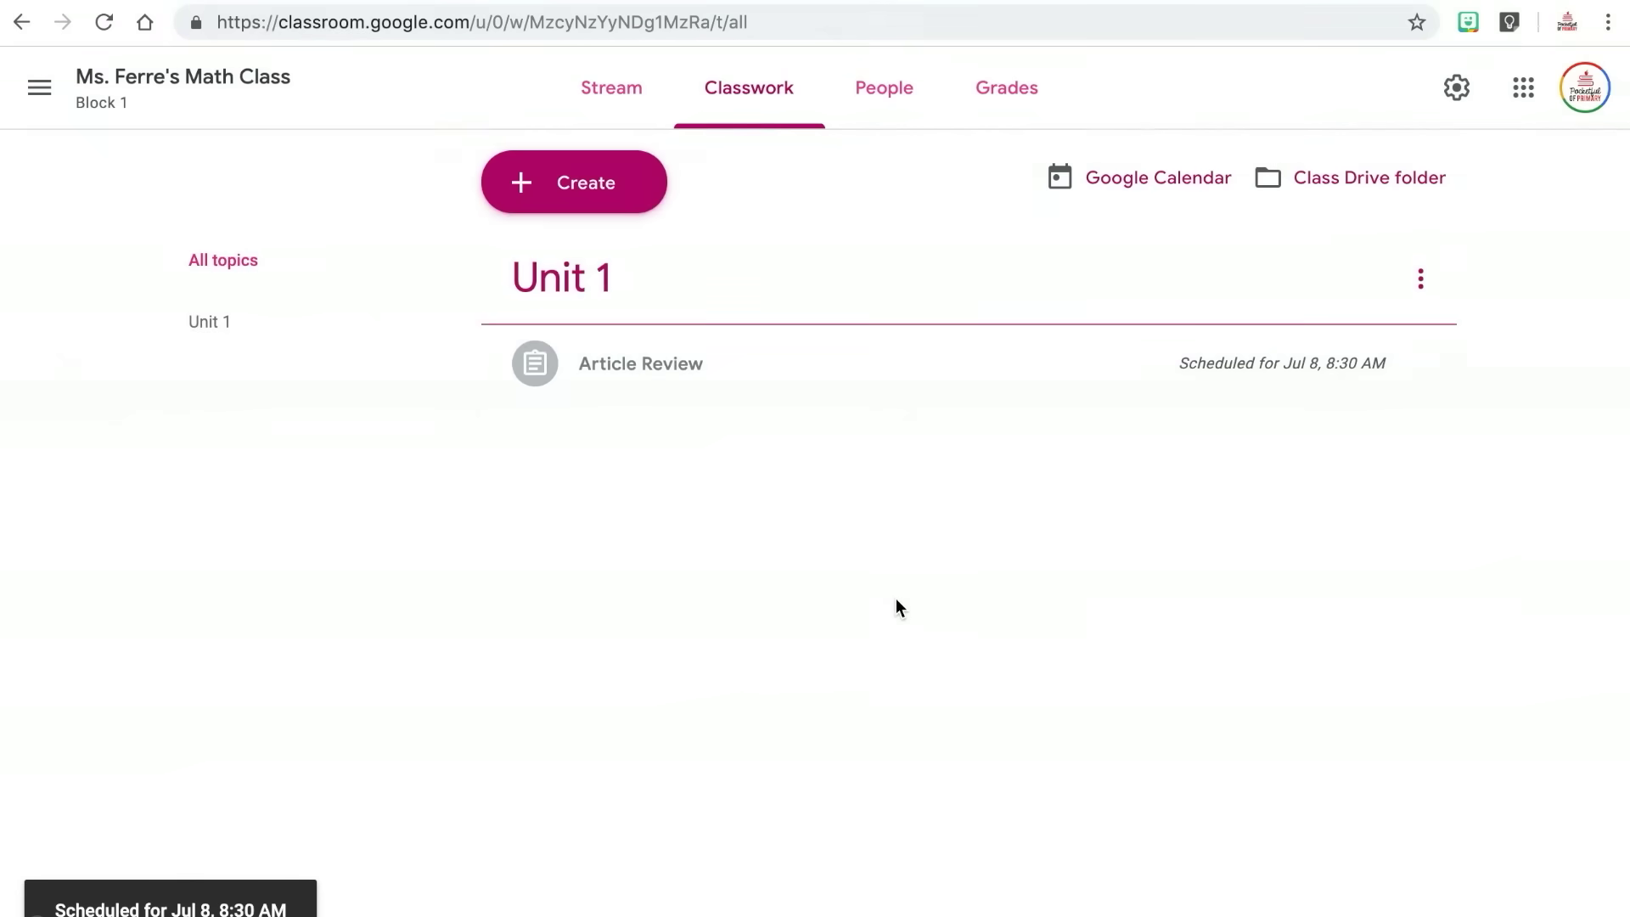
Create the Unit 2 Quiz due Jul 12, with a form question 'Find the product of 25 x 67'.
click(564, 182)
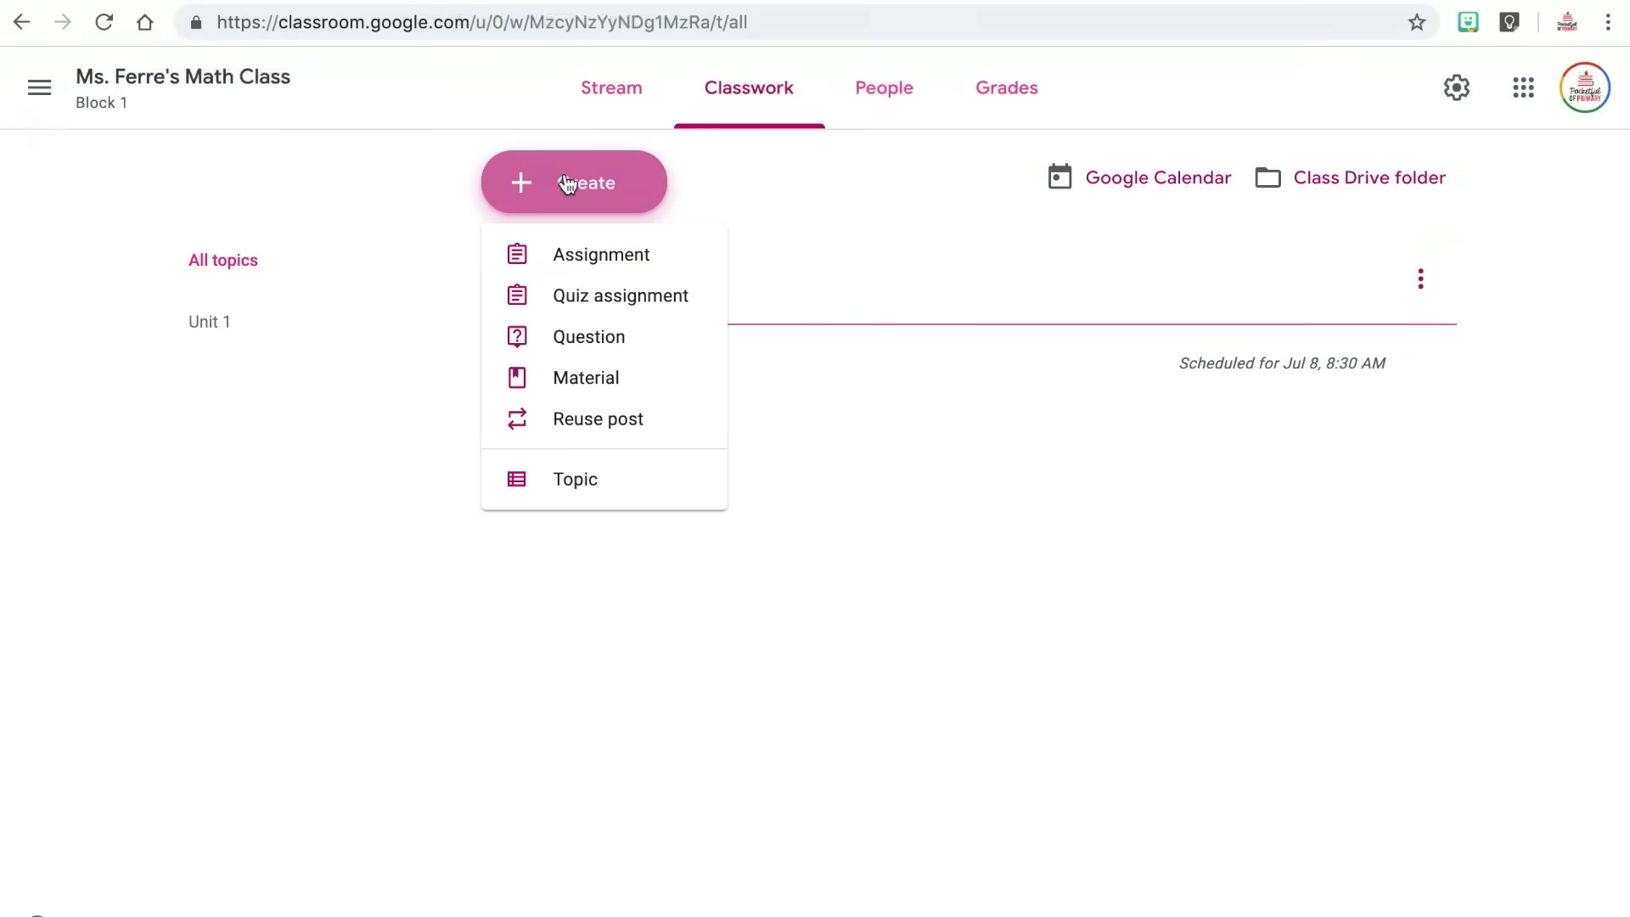
click(599, 297)
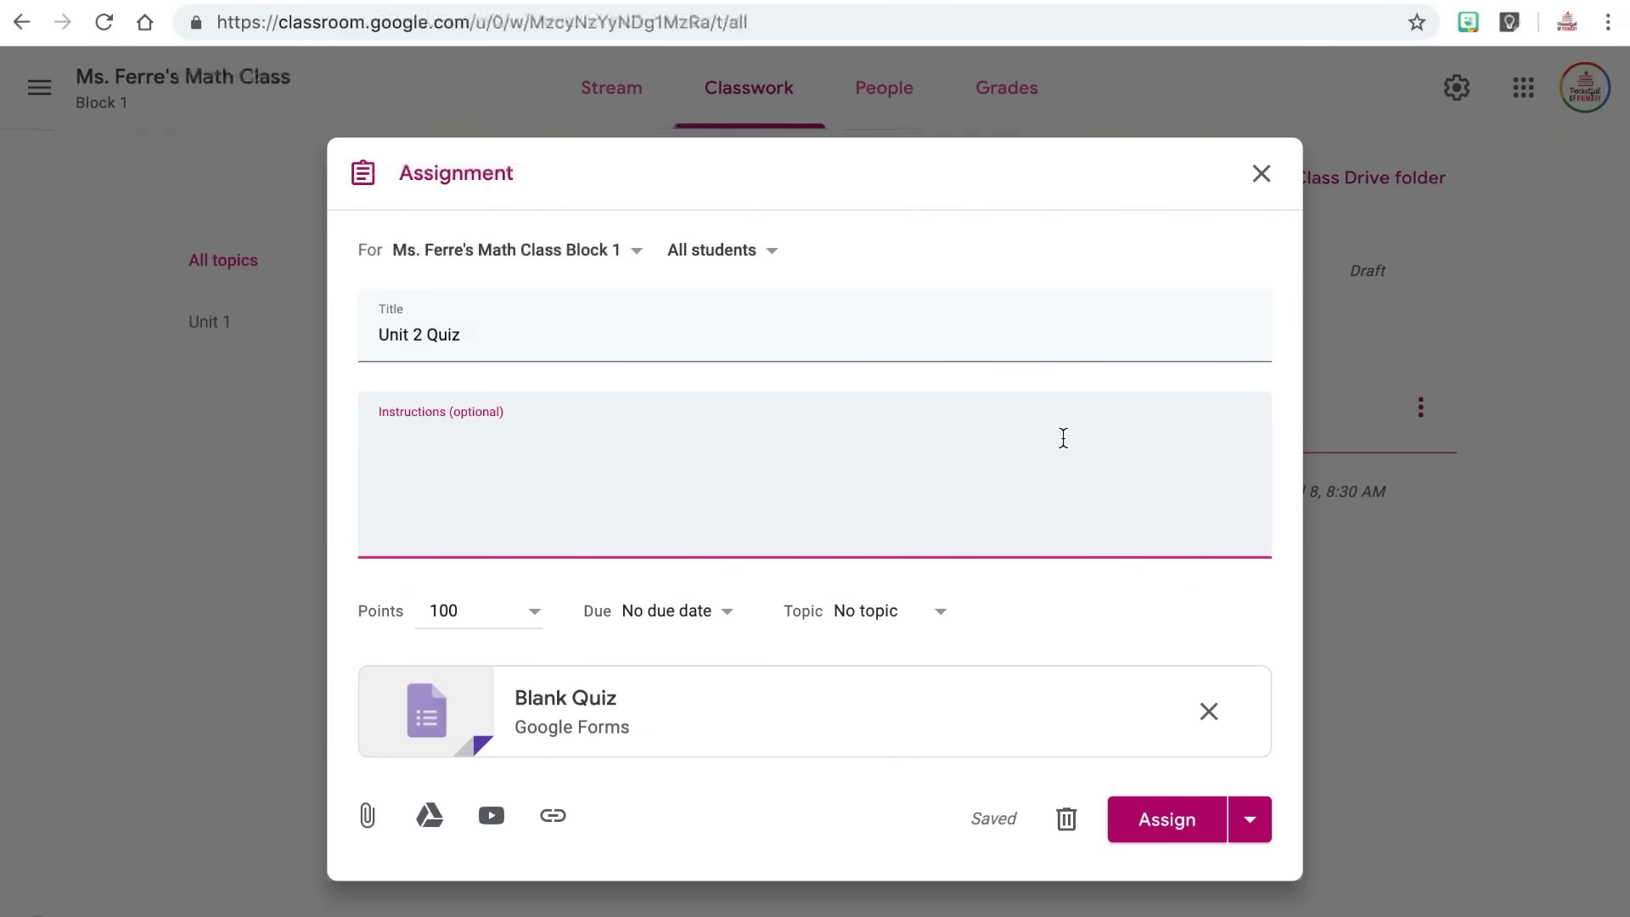
text(Unit 2 quiz.)
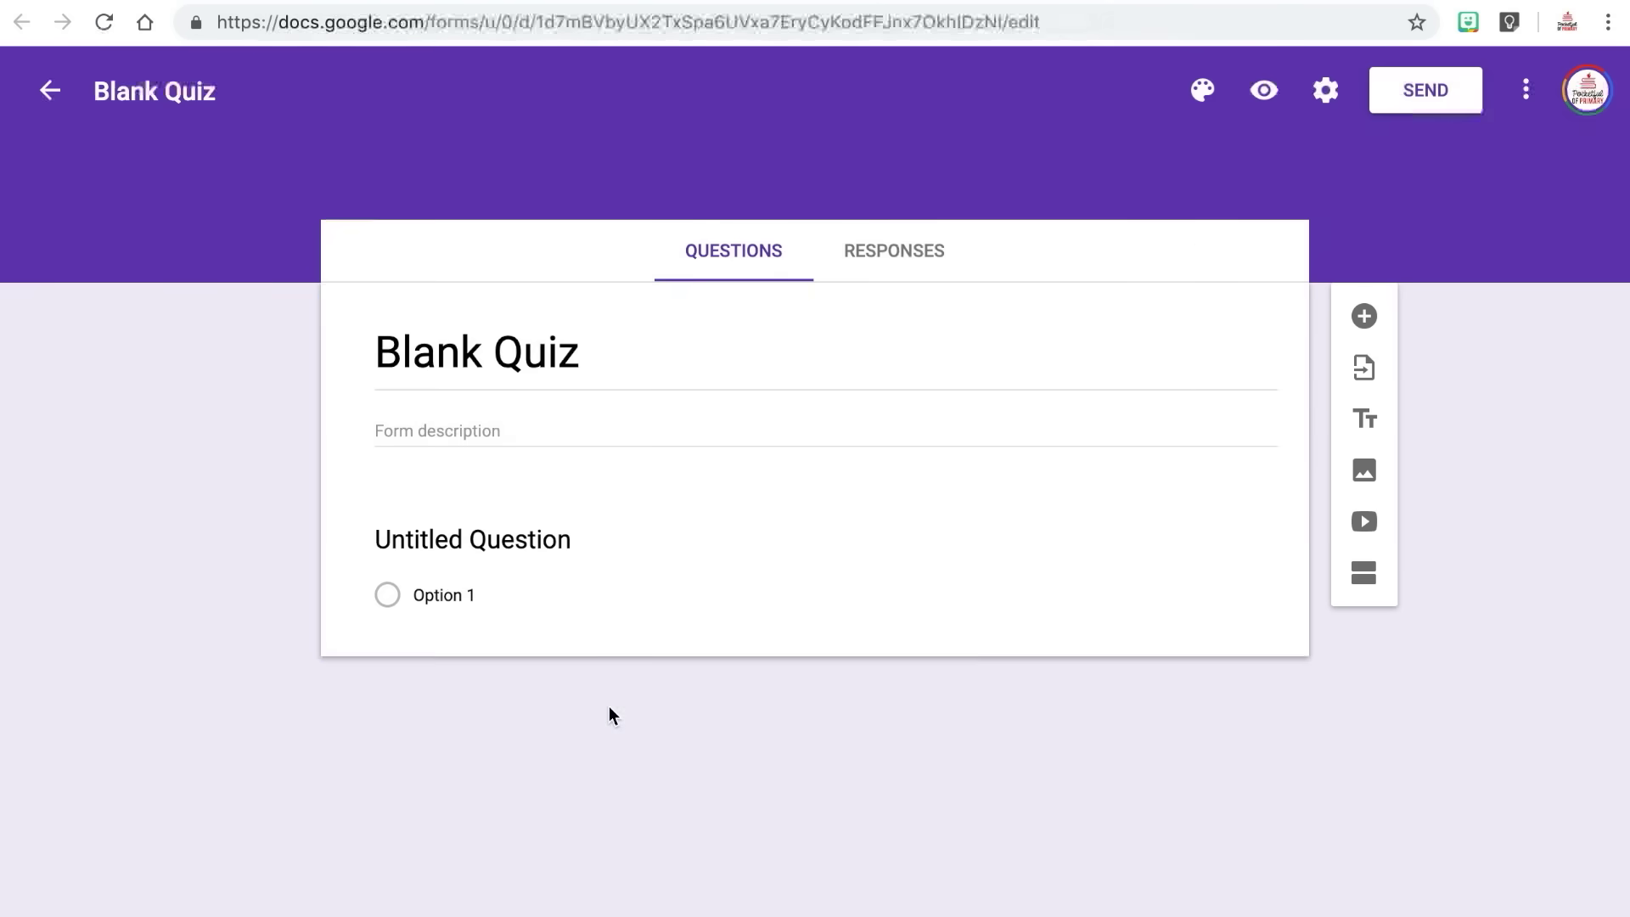
click(480, 353)
text(Unit 2 Quiz)
click(541, 556)
text(Find the product of 25 x 67)
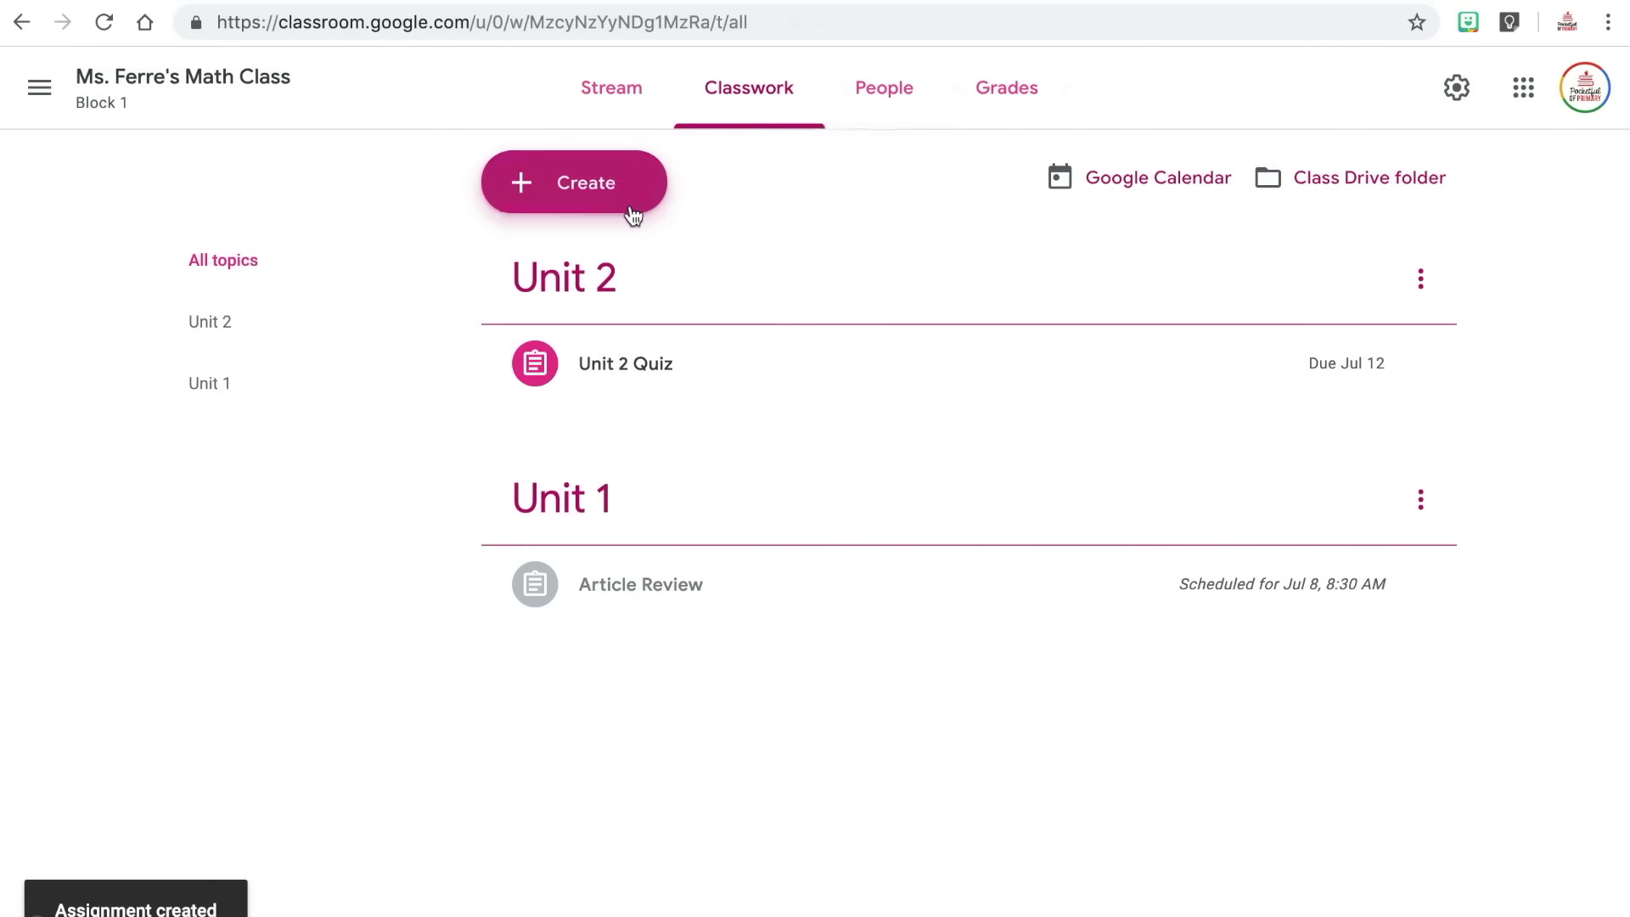
Post the 'Unit 3 Preview' question under Unit 3, its instructions beginning 'What are'.
click(629, 204)
click(601, 338)
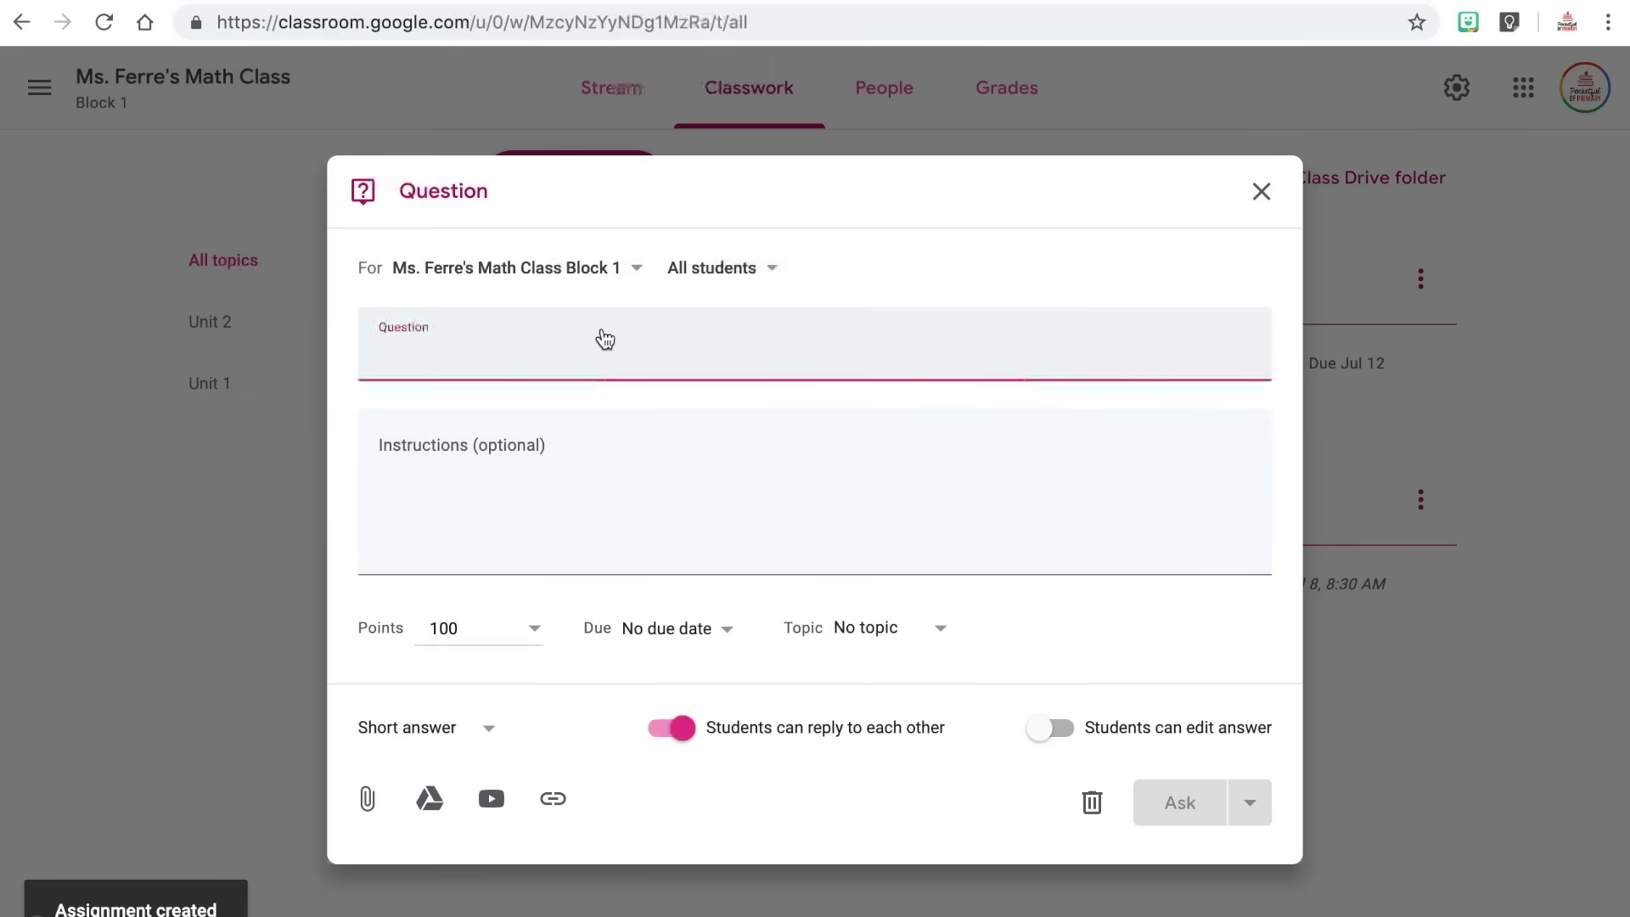
text(Unit 3 Preview)
key(Tab)
text(What are)
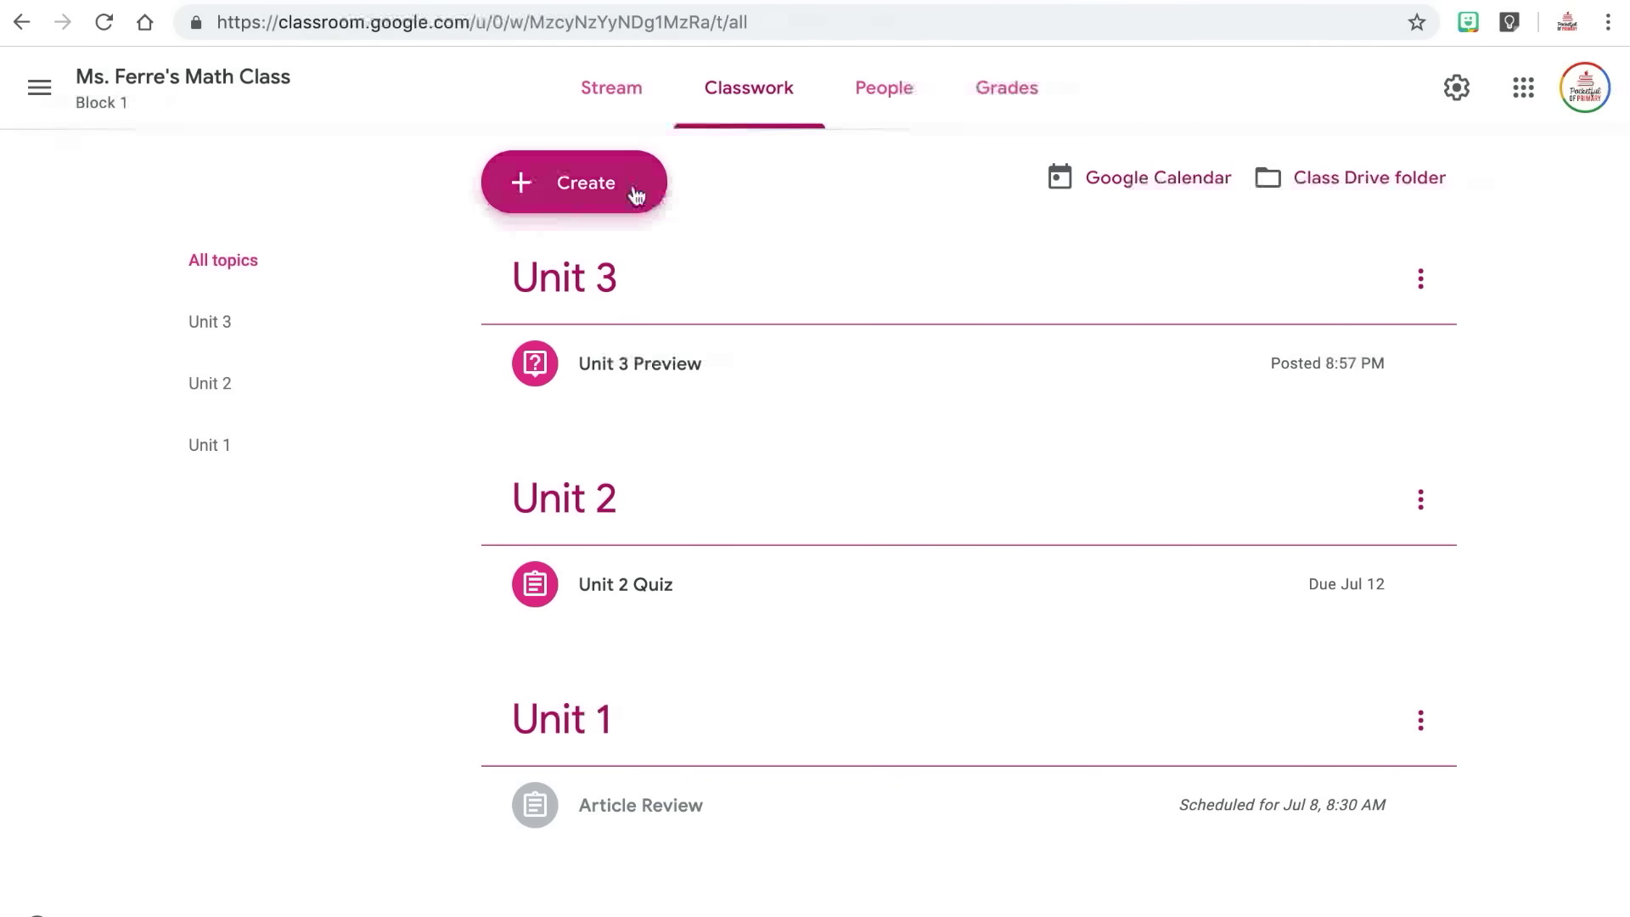
click(636, 193)
Post 'Multiplication - Area Model Notes' under Unit 1 with the Notes slides from Drive attached.
click(608, 379)
text(Multiplication - Area Model Notes)
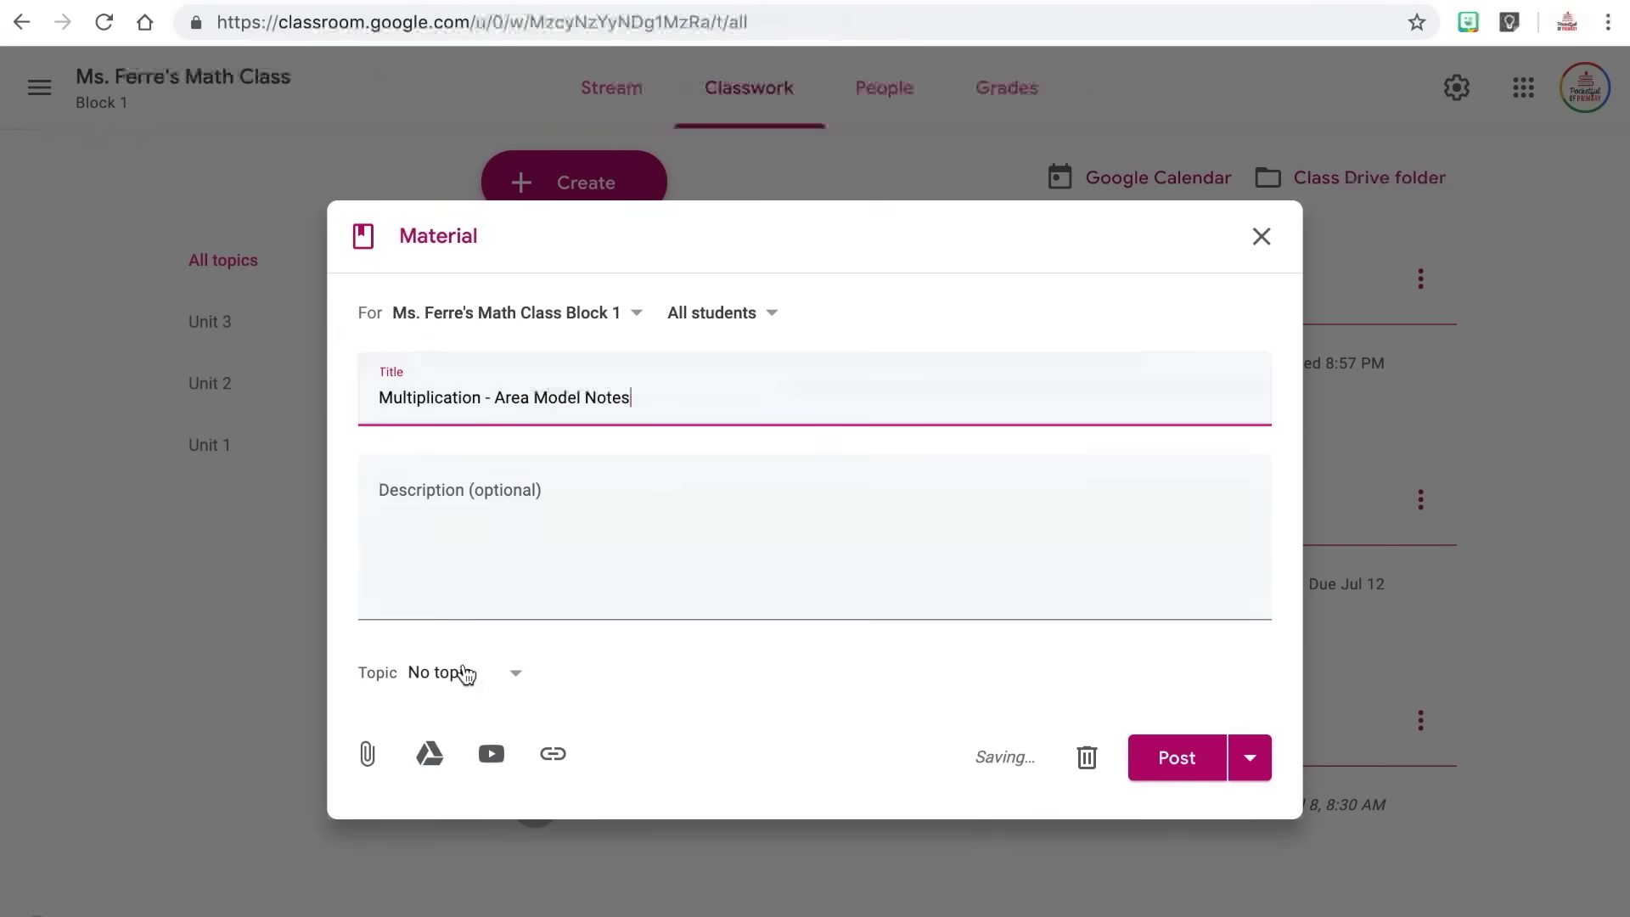
click(430, 754)
click(459, 218)
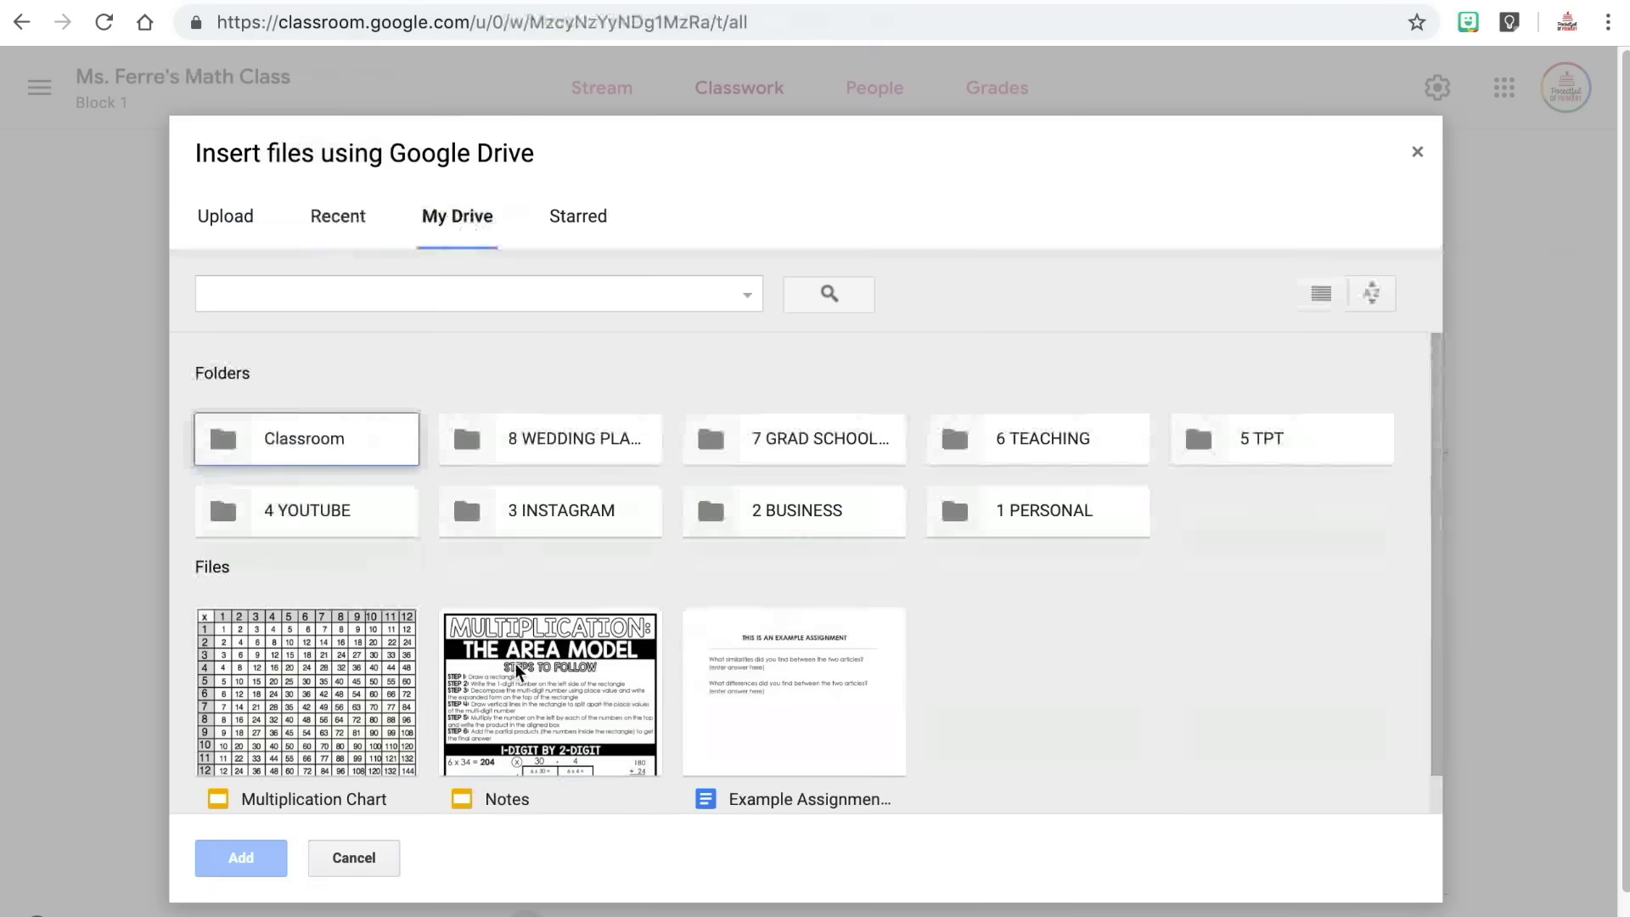
double_click(509, 691)
click(523, 705)
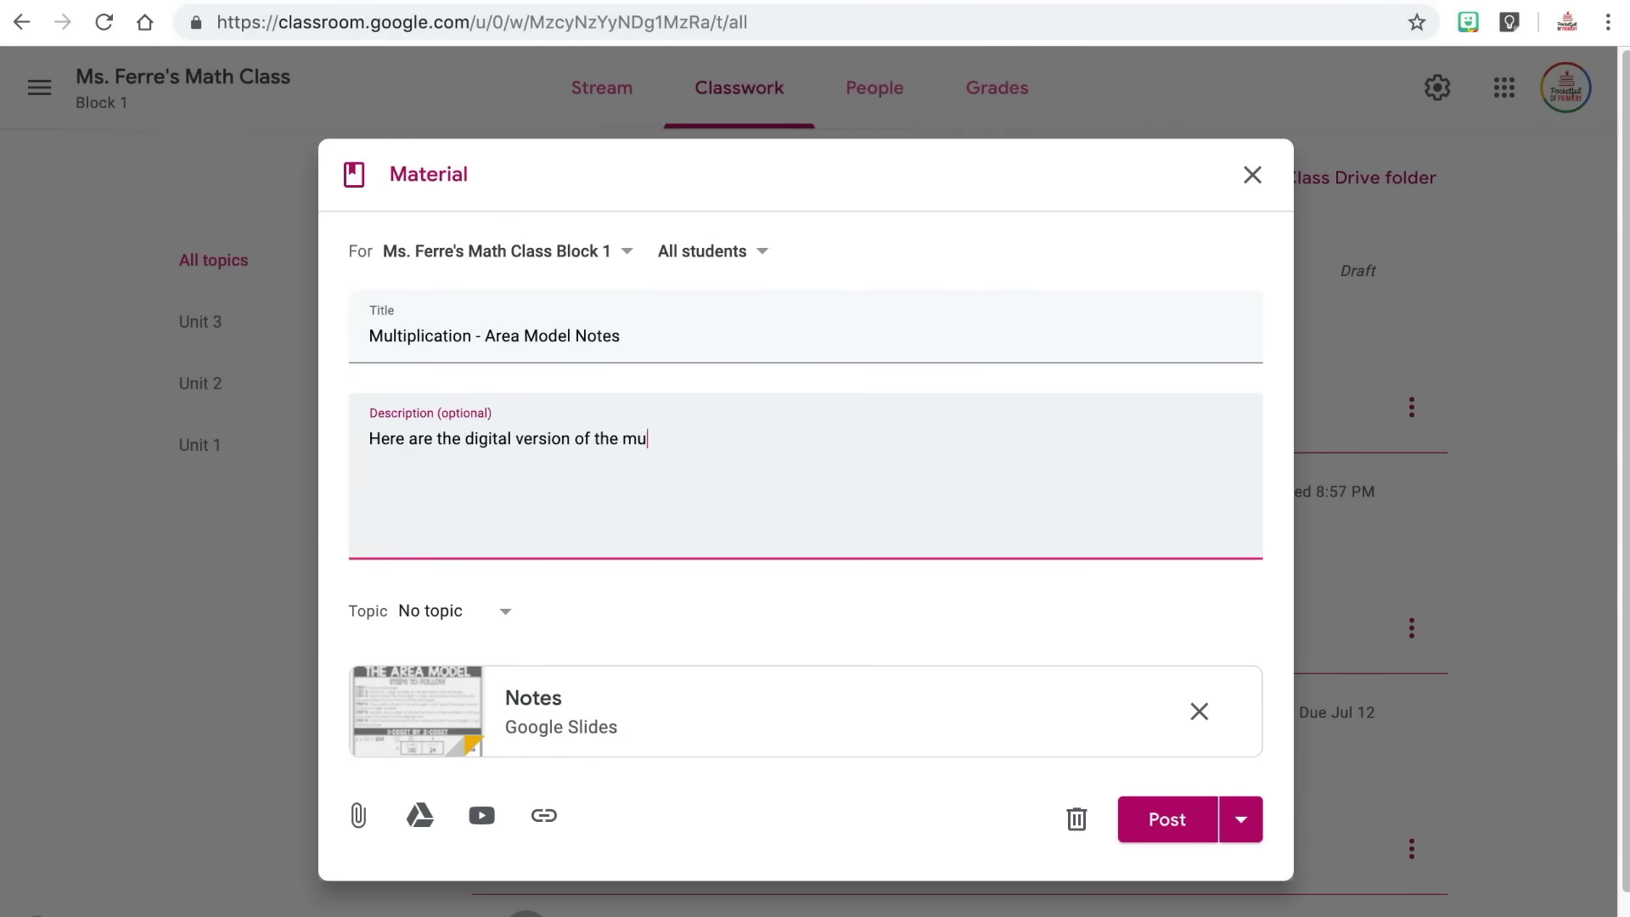
text(you complete your assignments!)
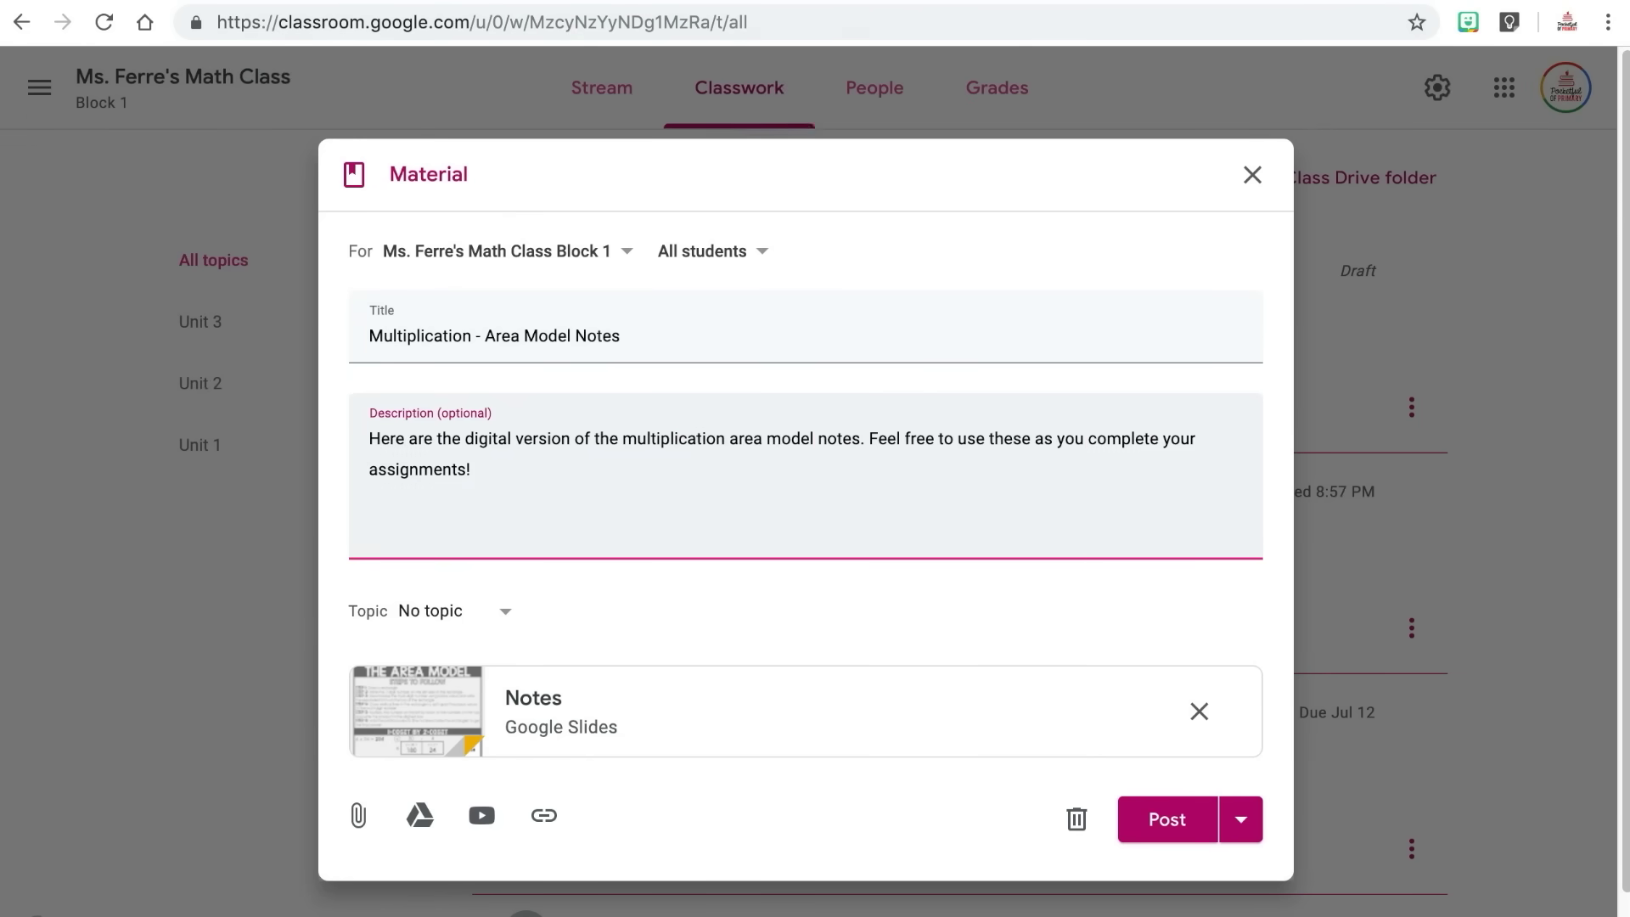
click(451, 610)
click(444, 720)
click(1165, 819)
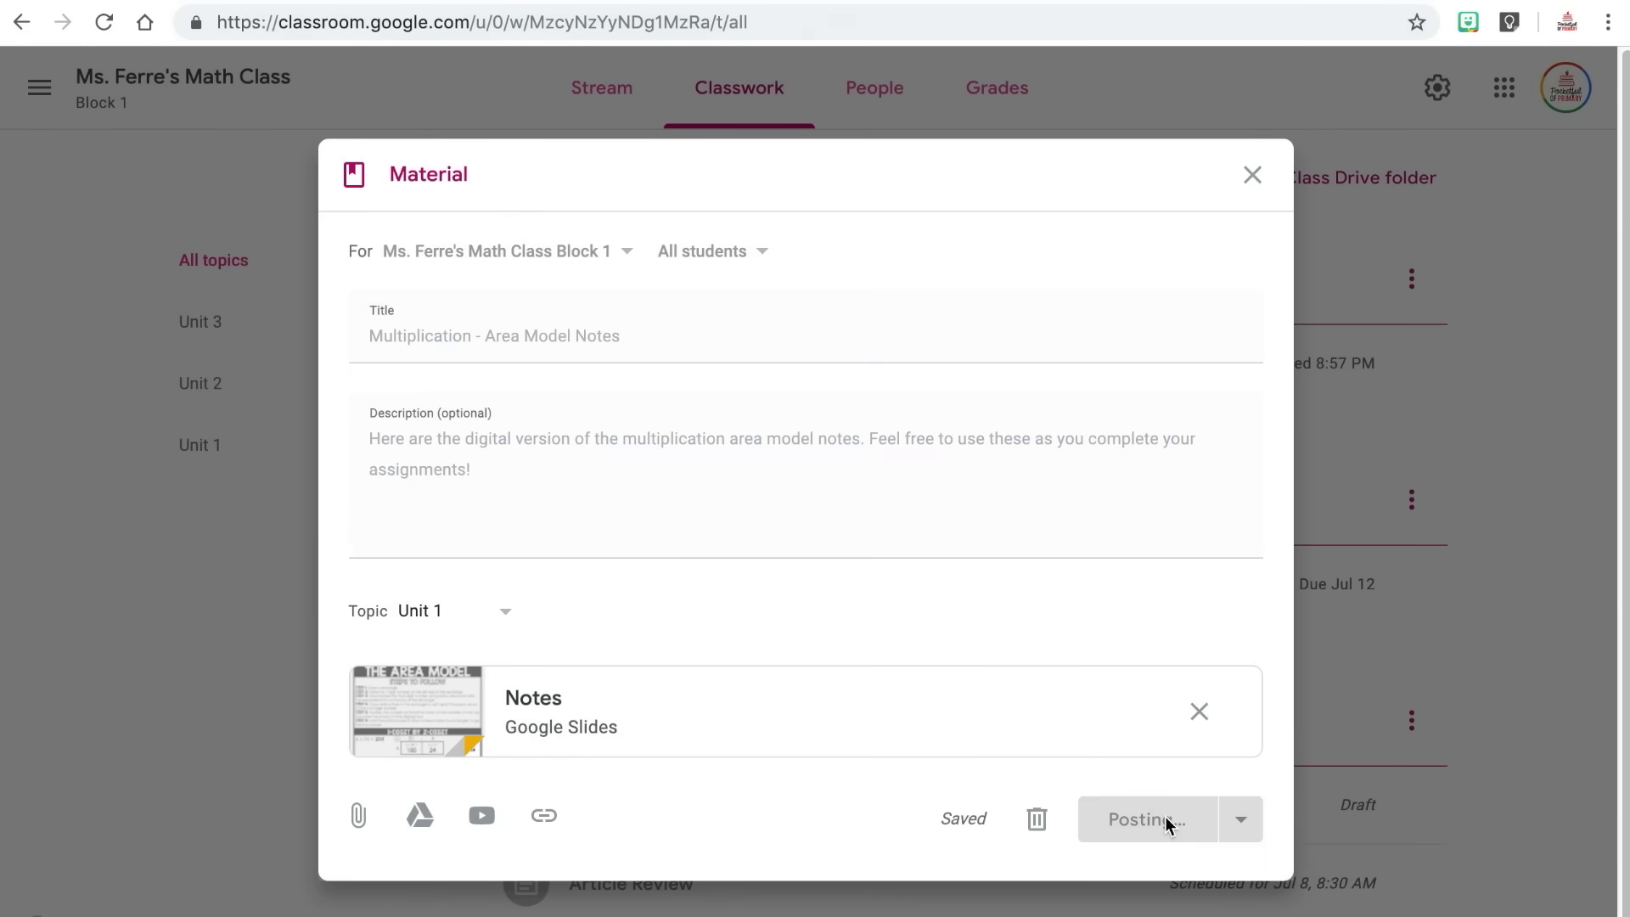
Post 'Multiplication Chart' with a digital-version description and its Drive slides attached.
click(586, 186)
click(586, 376)
text(Multiplication Chart)
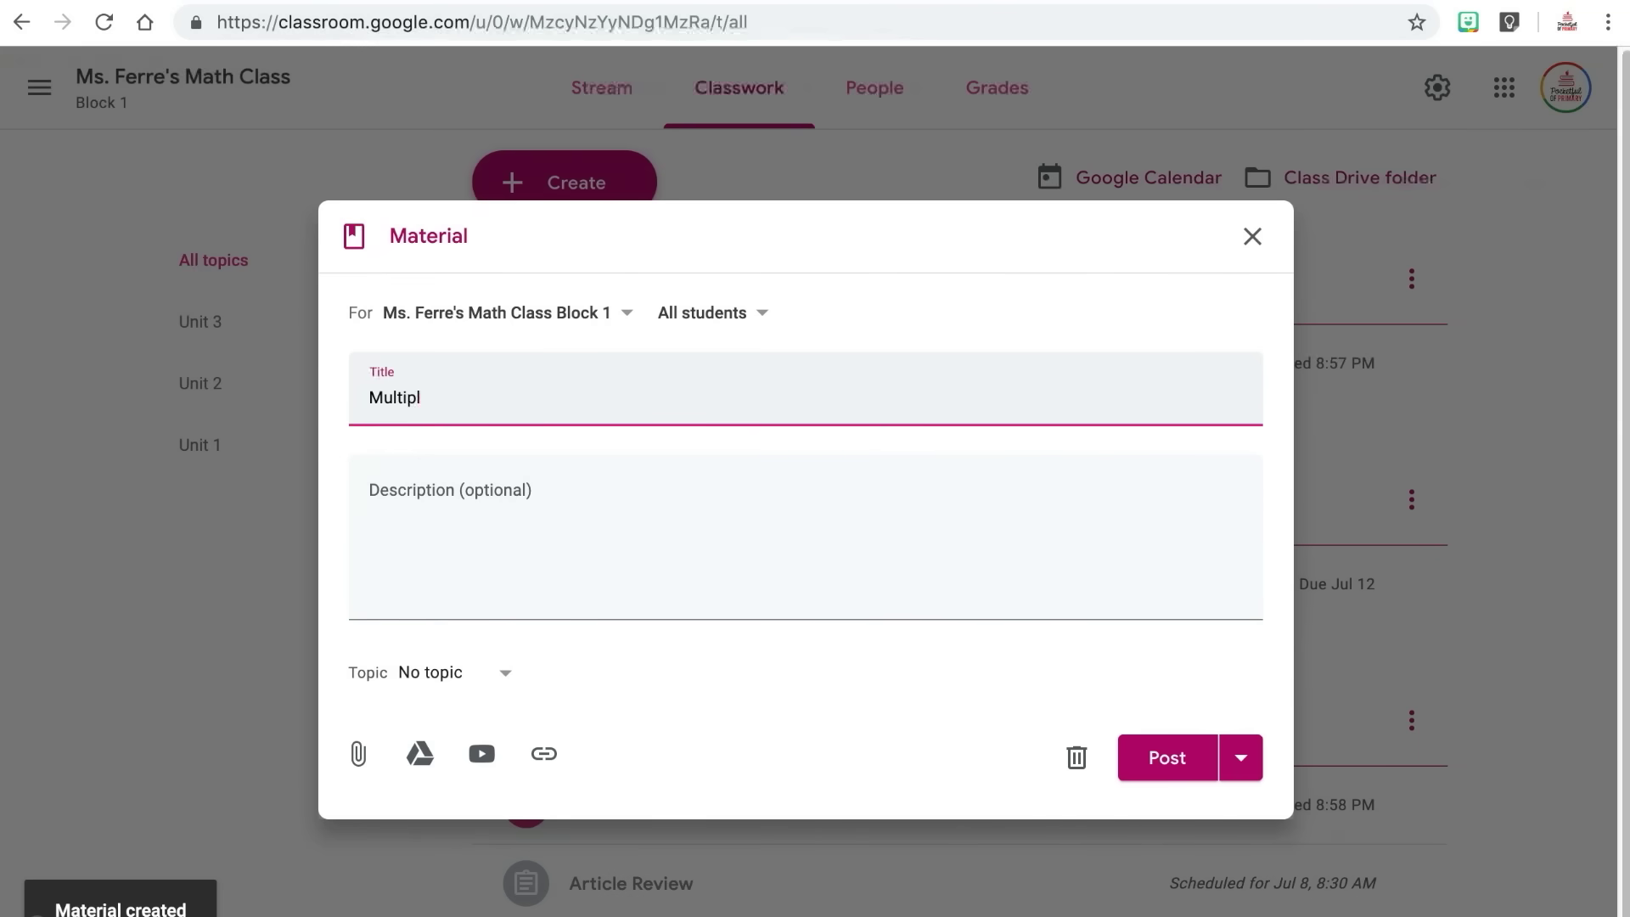
click(580, 459)
text(Here is a digital version of a multip)
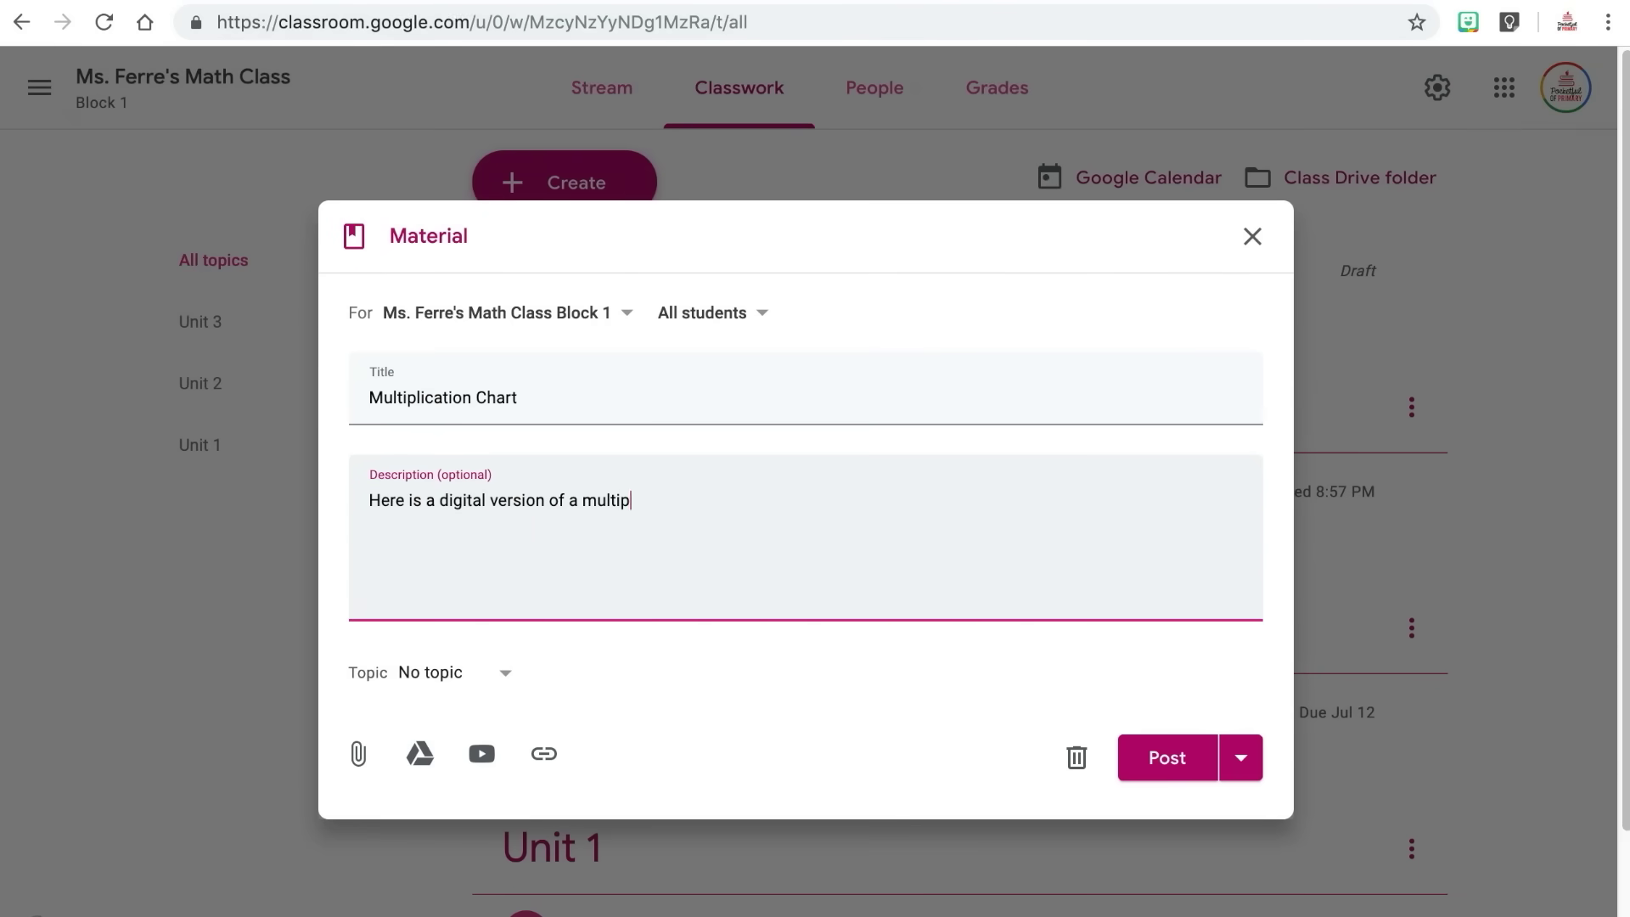
text(!)
click(419, 753)
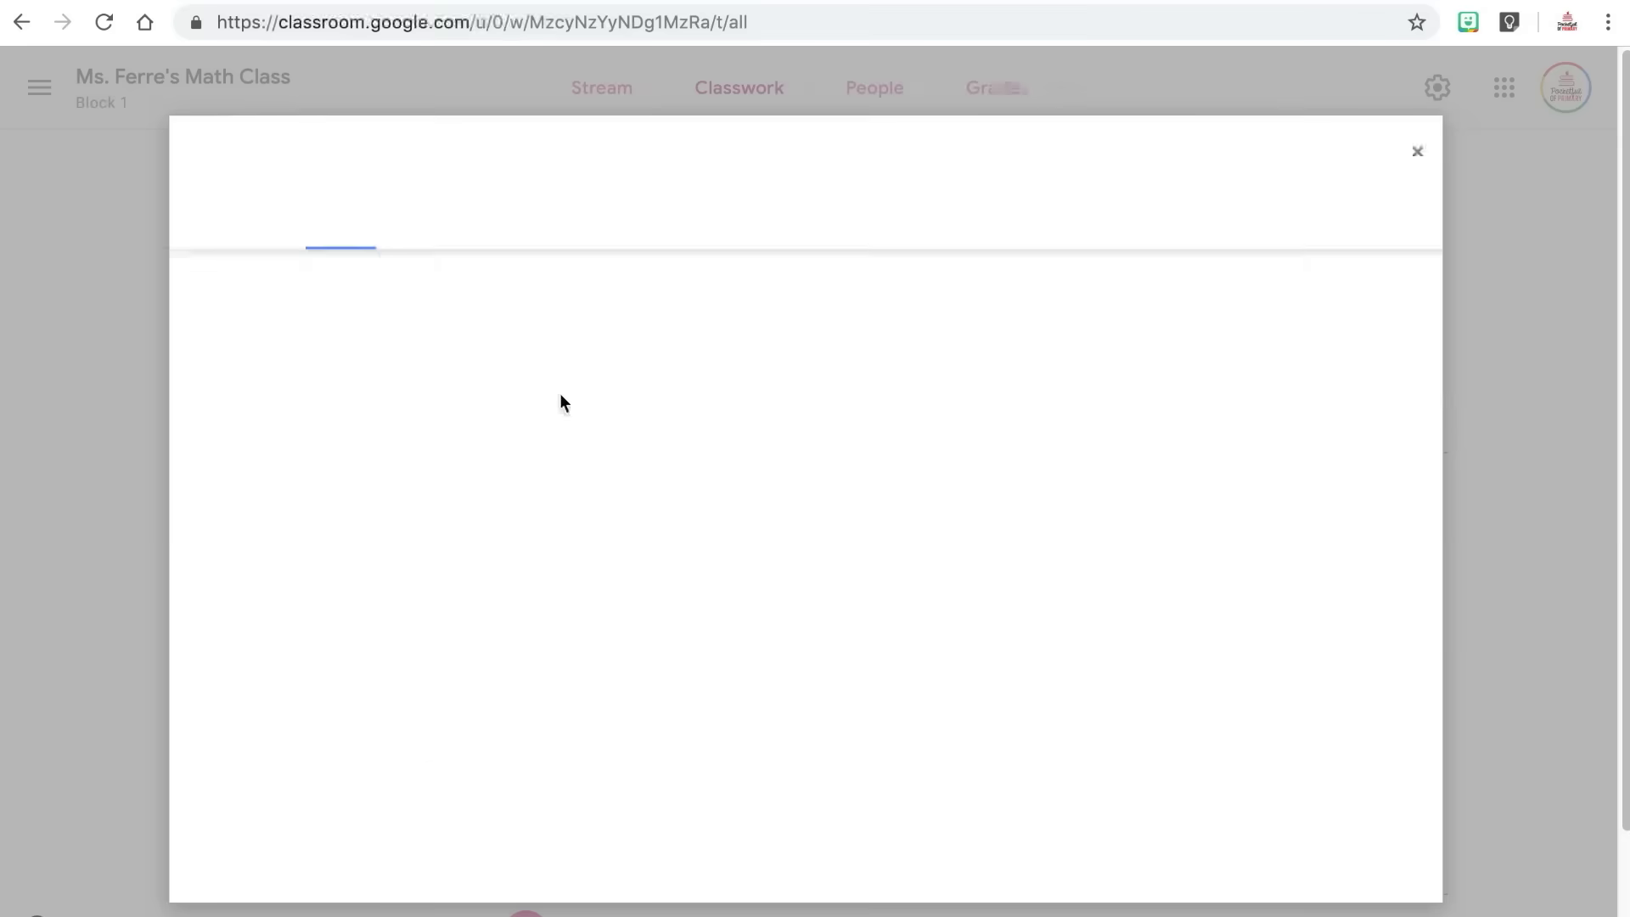
double_click(310, 671)
click(503, 739)
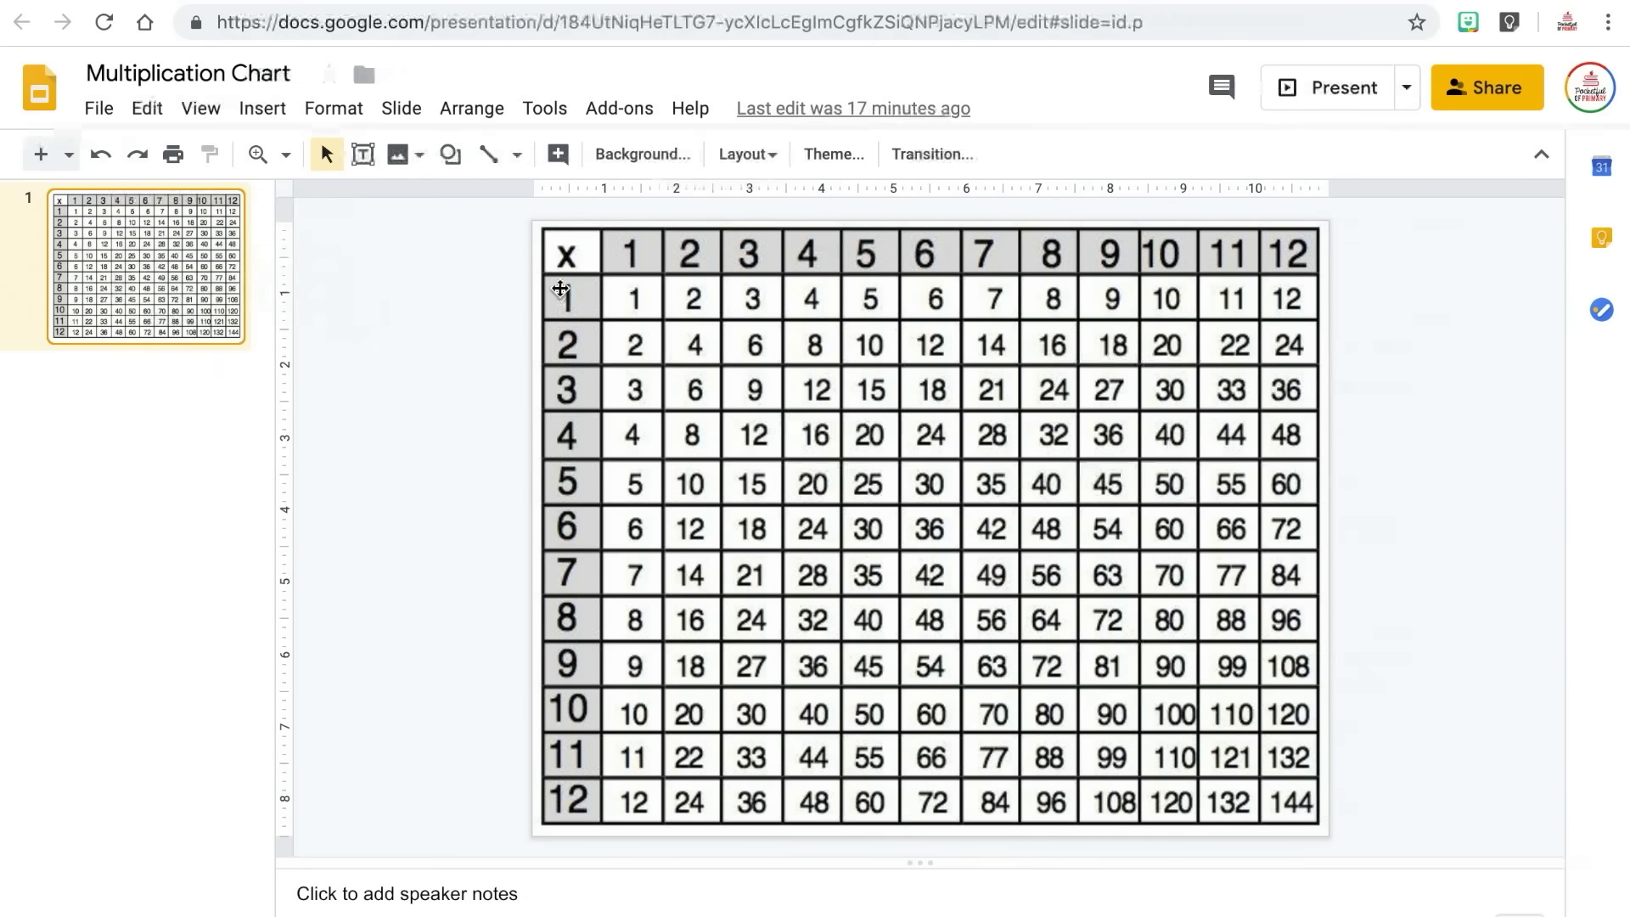
key(ctrl+w)
click(1165, 819)
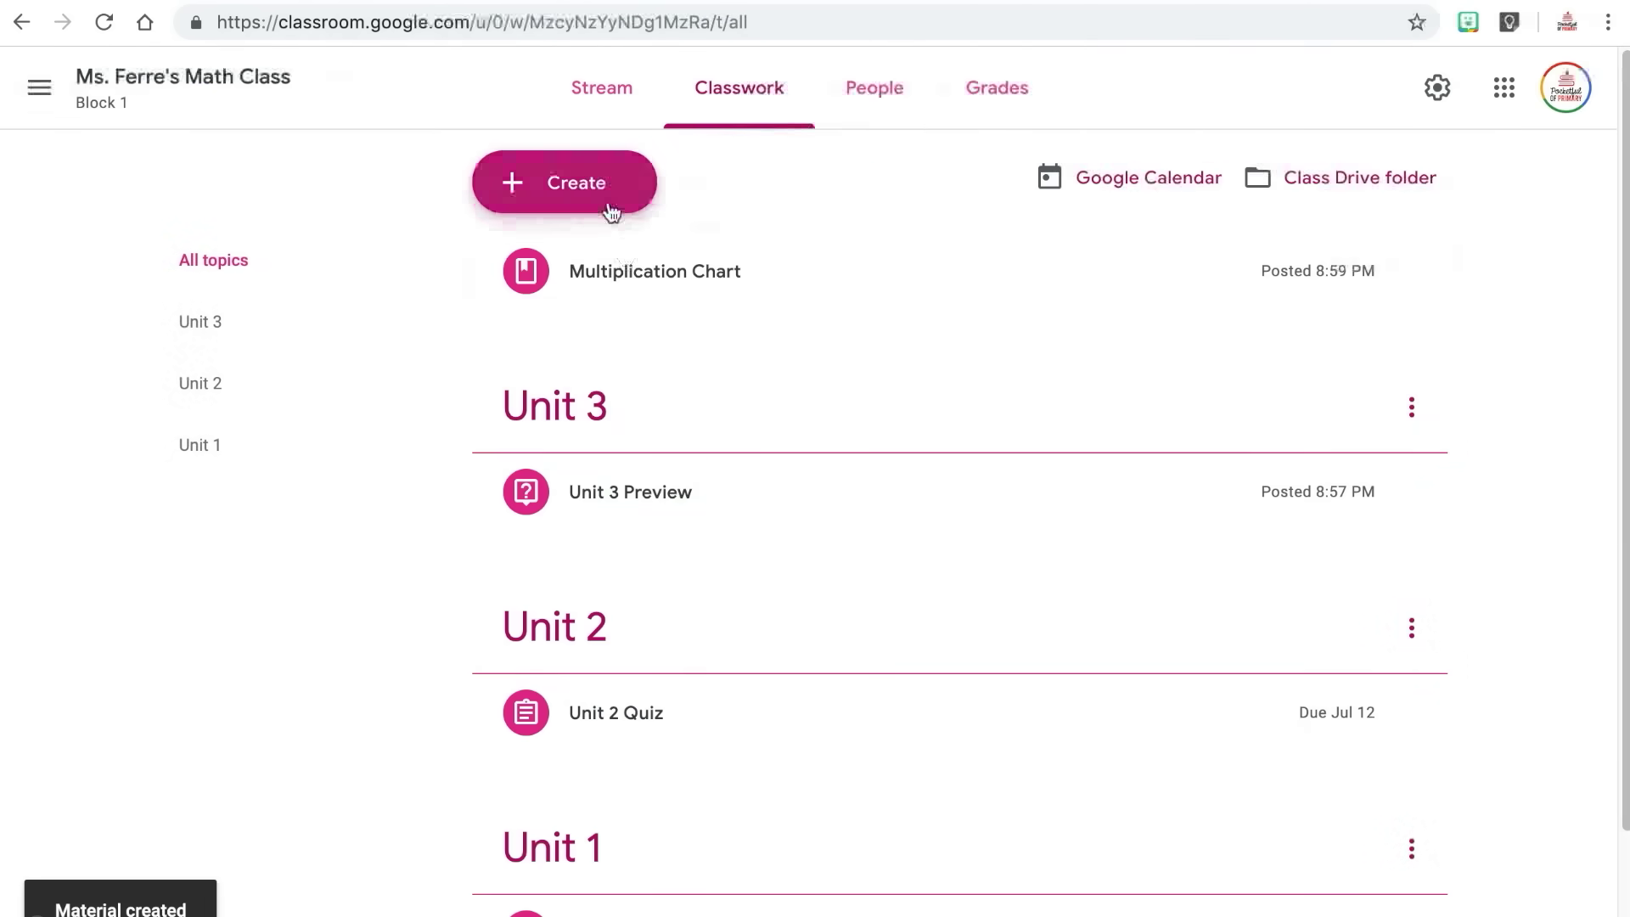
click(605, 198)
Look over reusable Science class posts, then add a new 'Unit 4' topic.
click(609, 424)
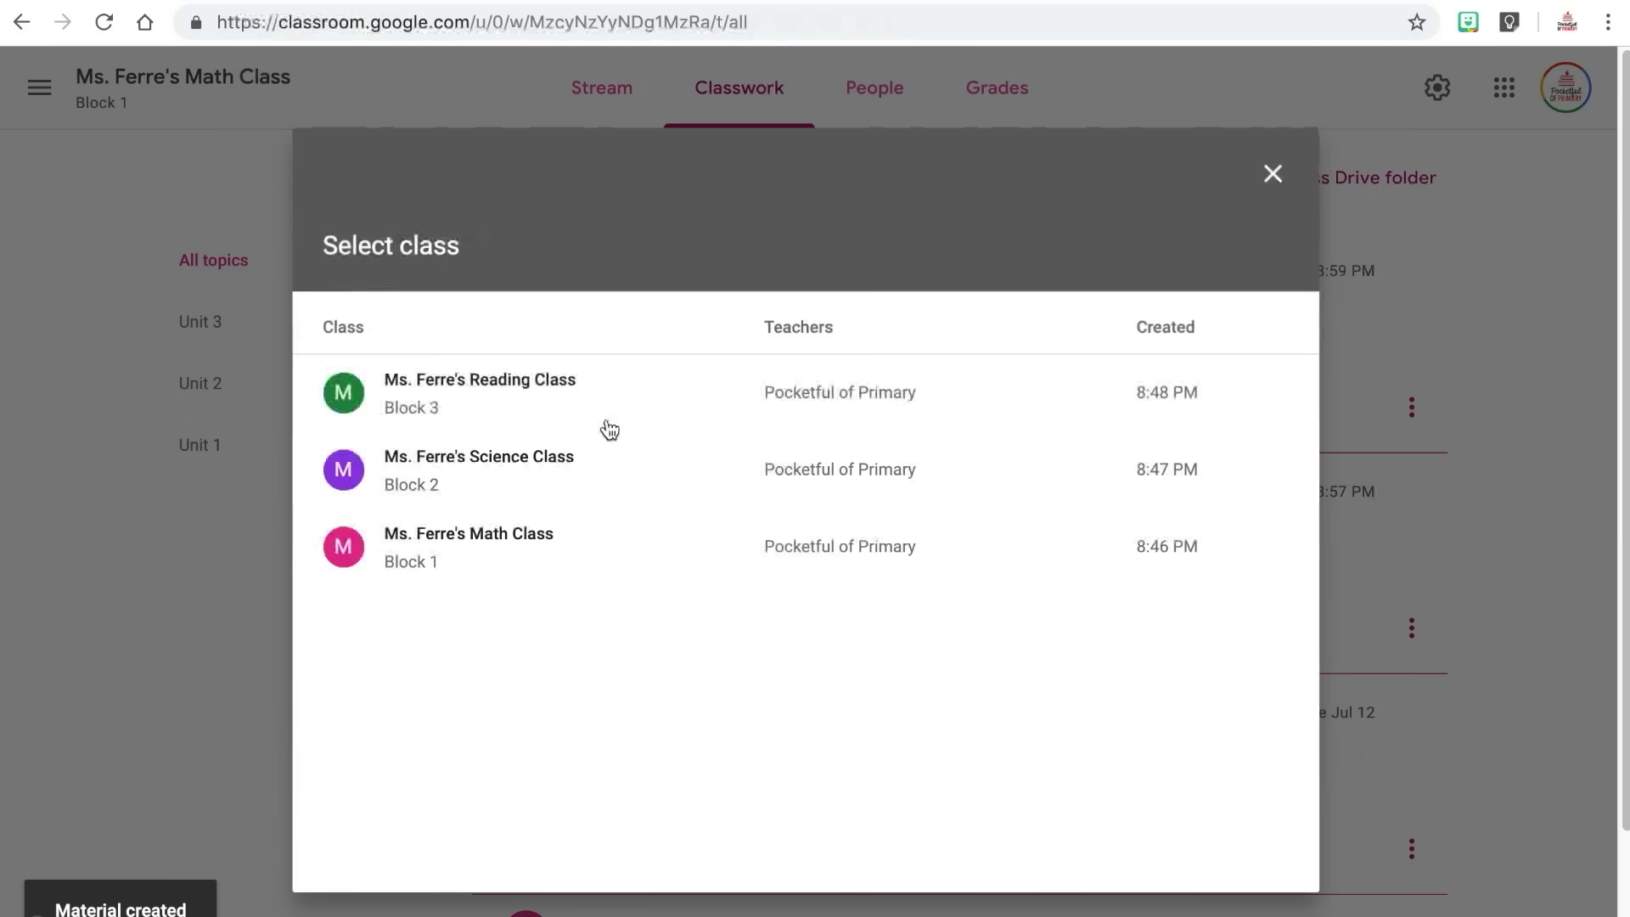
click(530, 466)
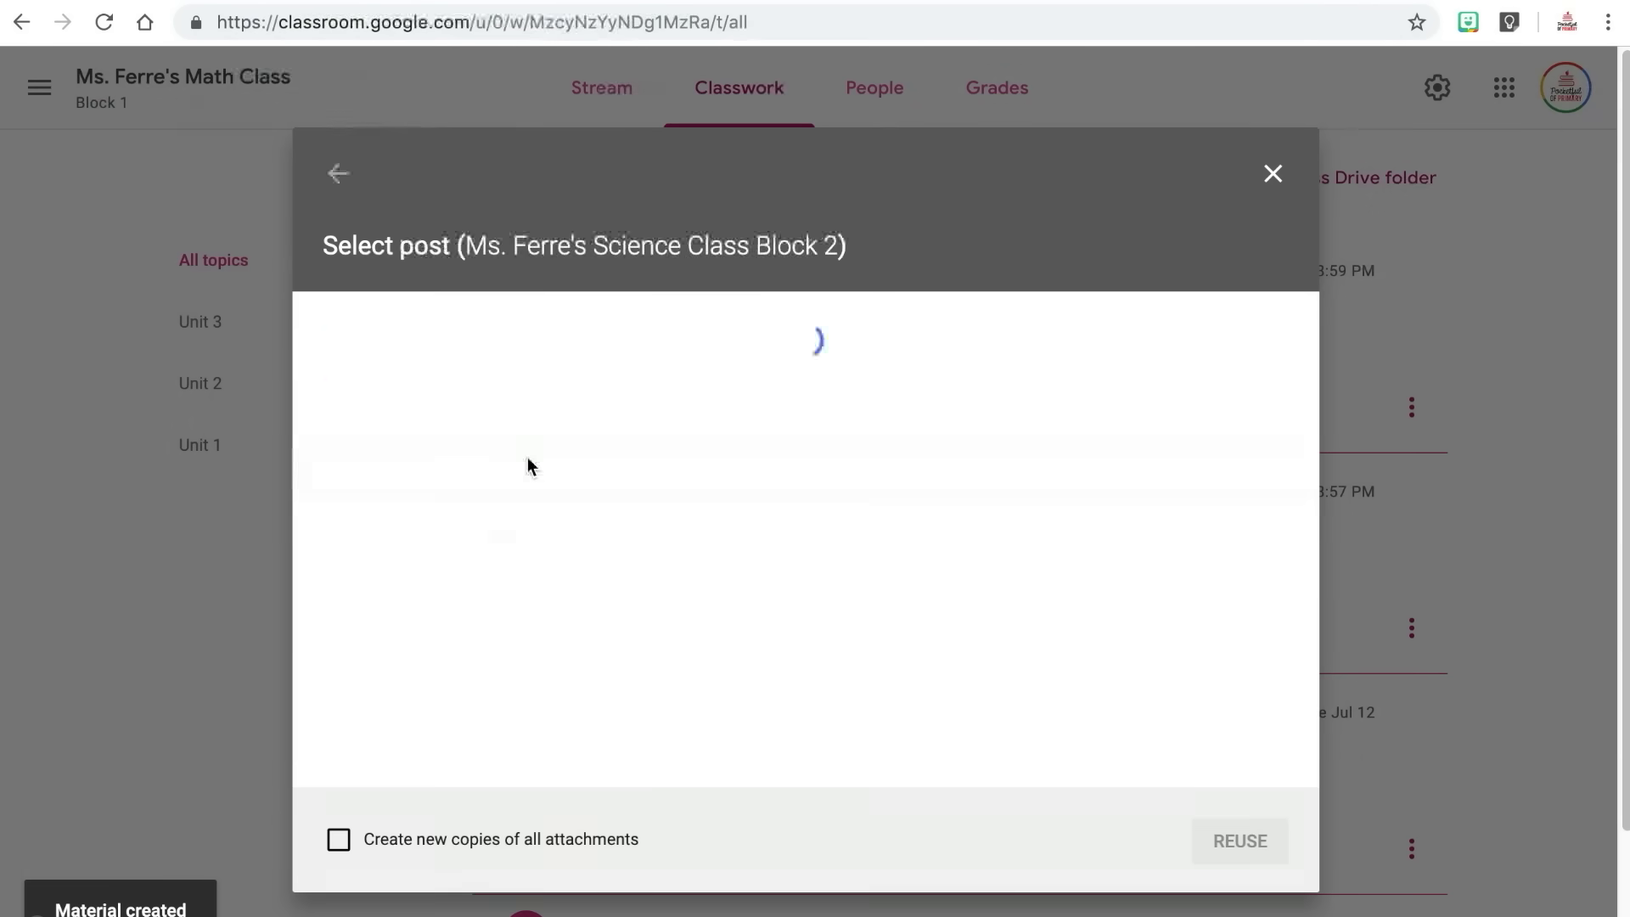
click(1273, 174)
click(632, 197)
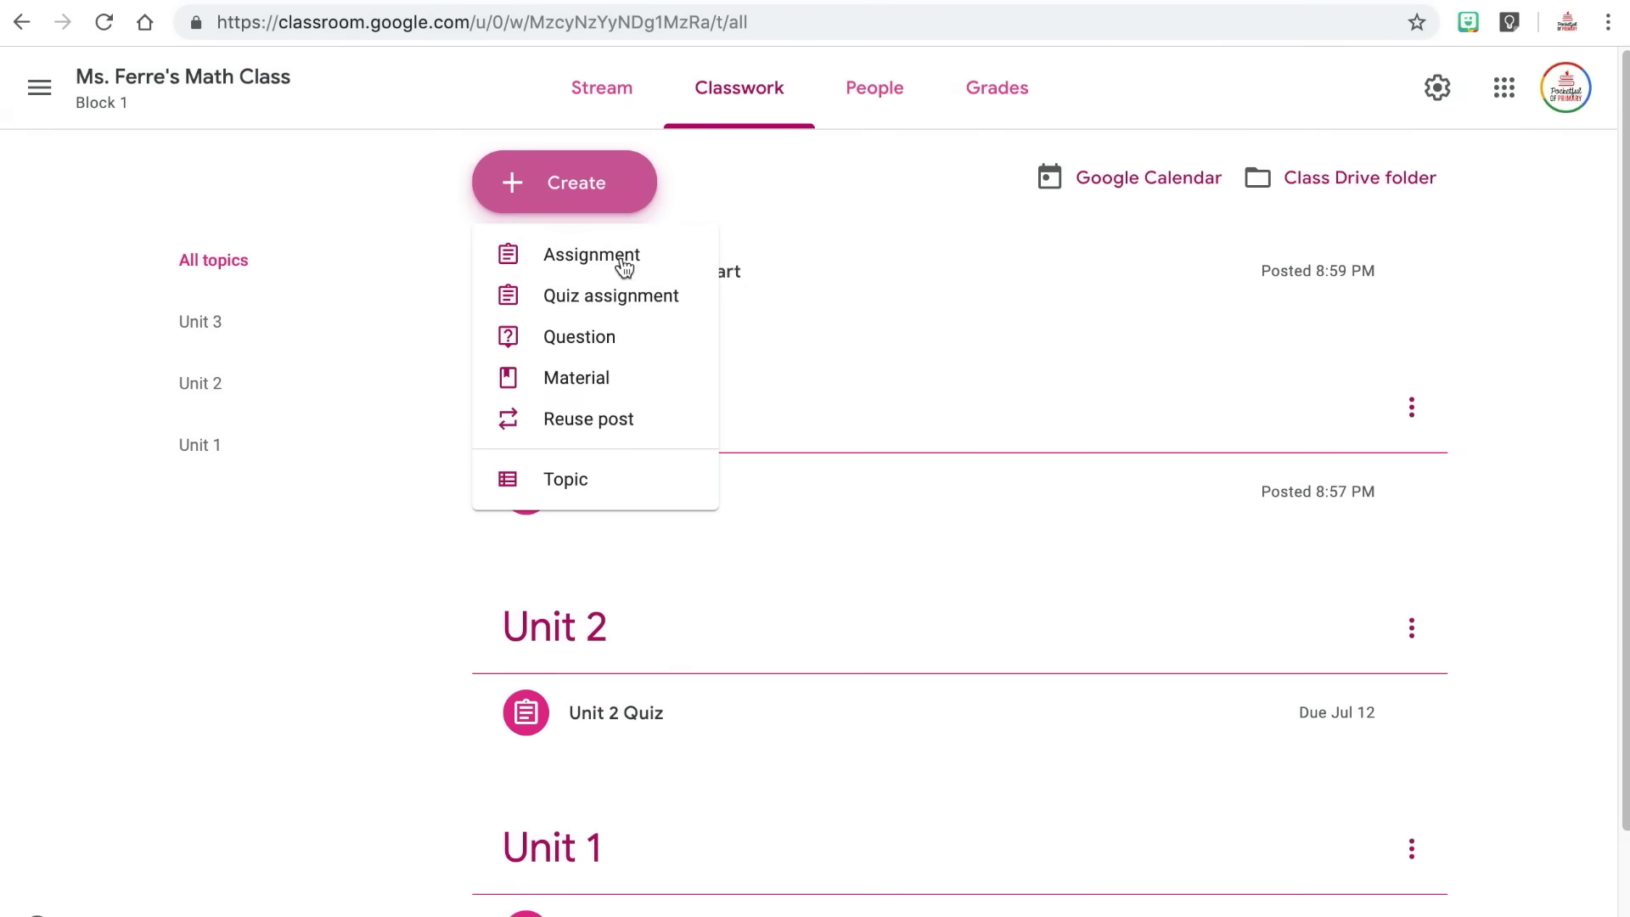
click(608, 465)
text(Unit 4)
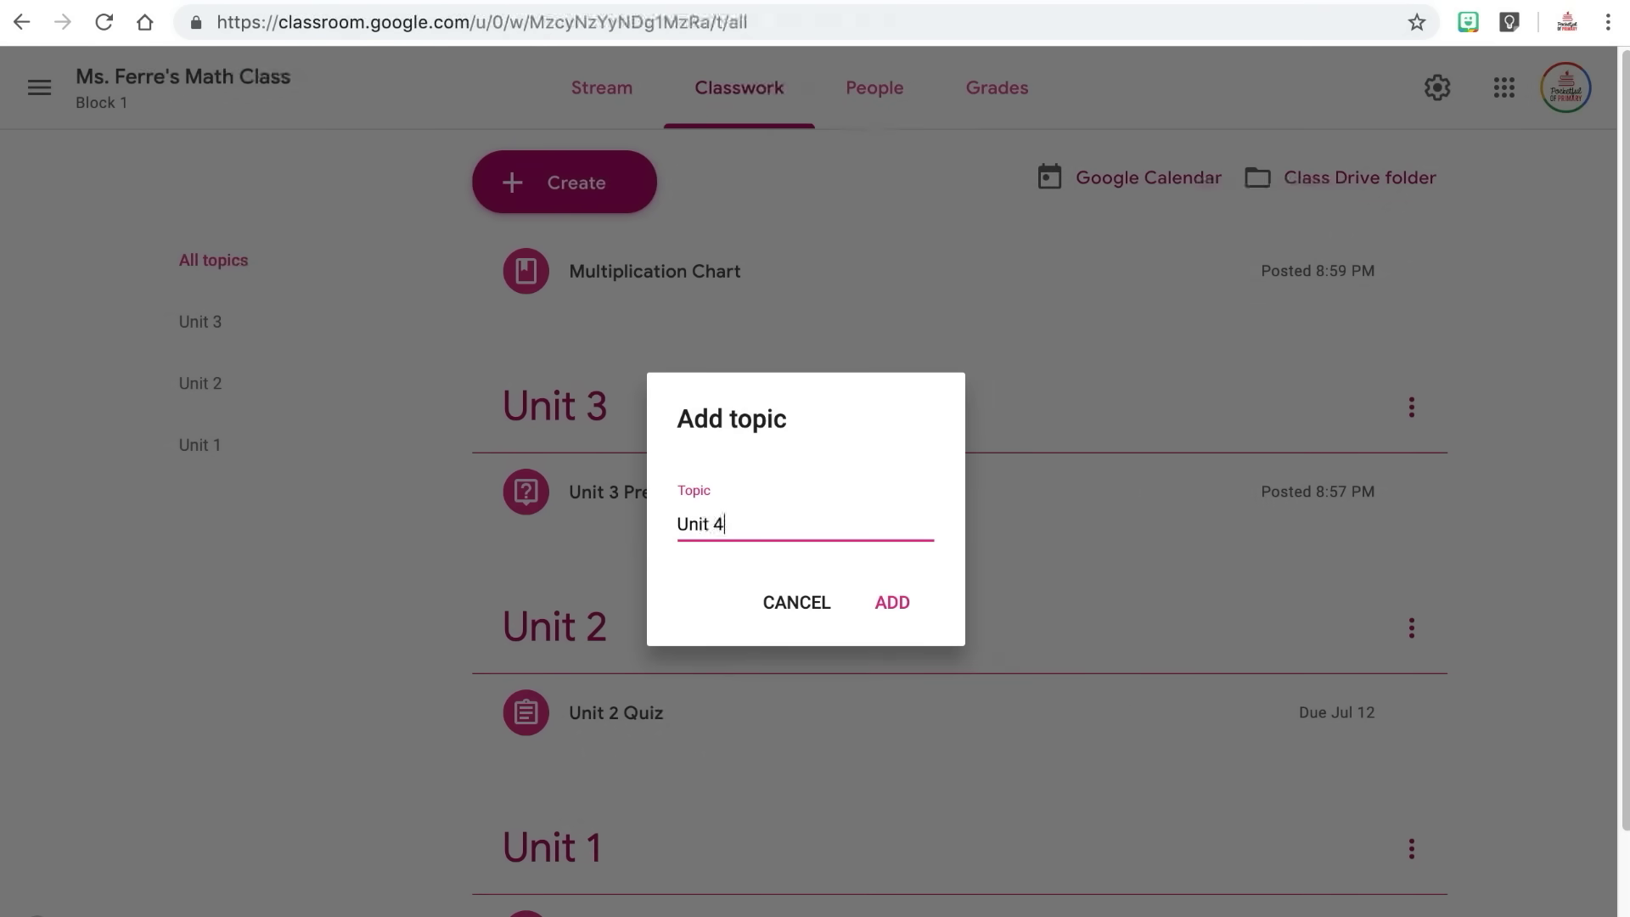
click(895, 626)
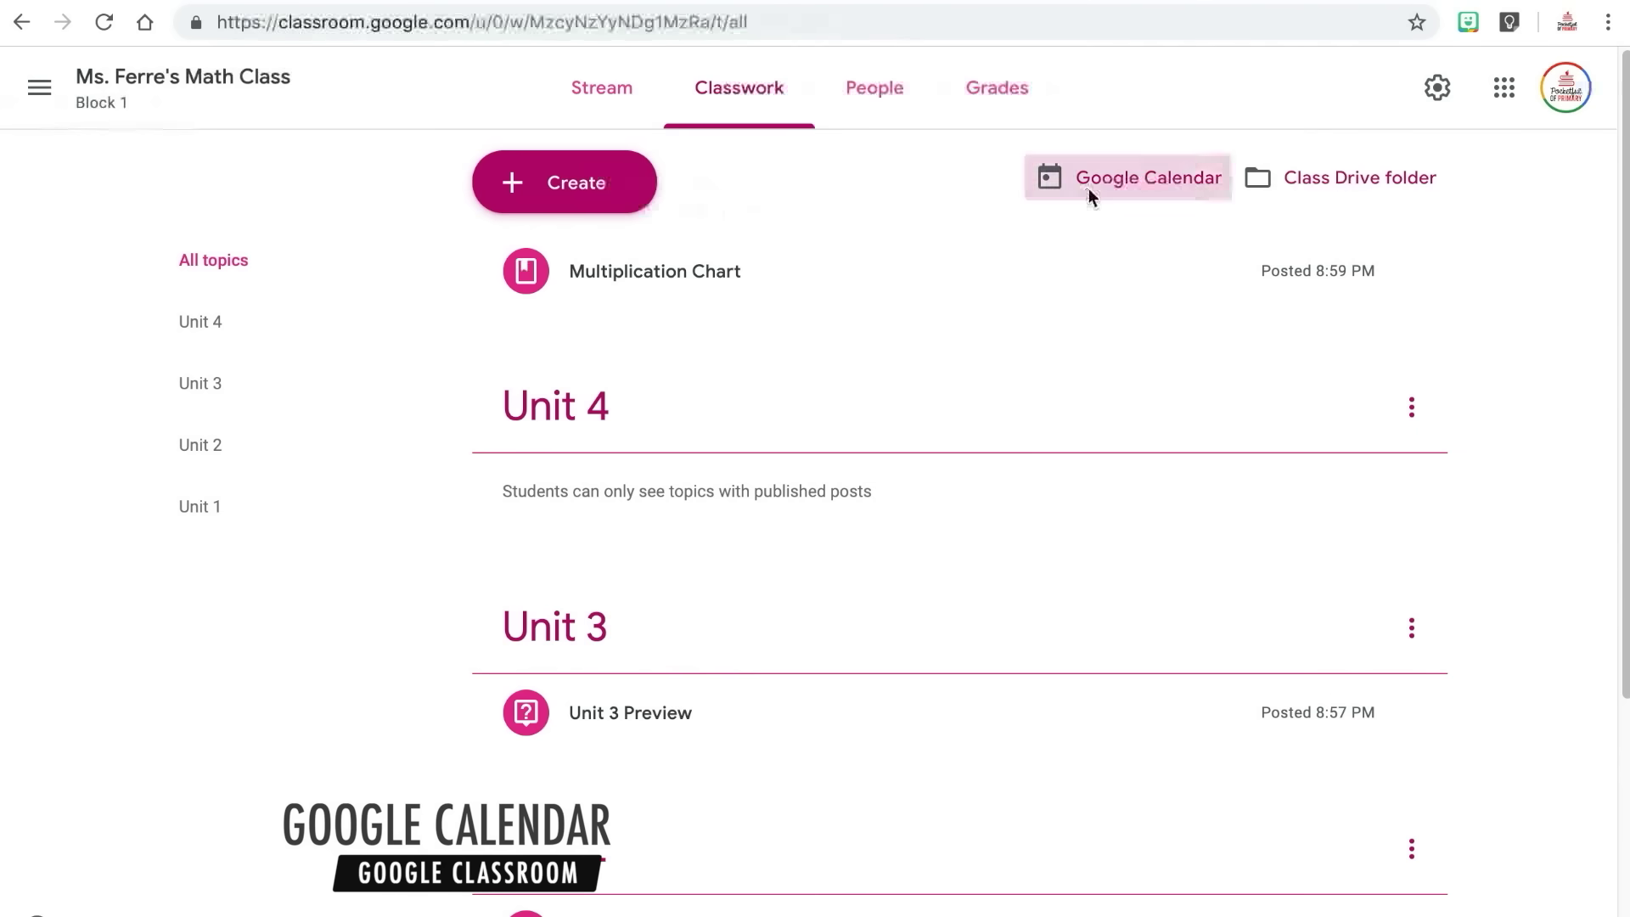
Check the assignment event in the class calendar's July 7–13 week, then return to Classwork.
click(1089, 188)
click(273, 251)
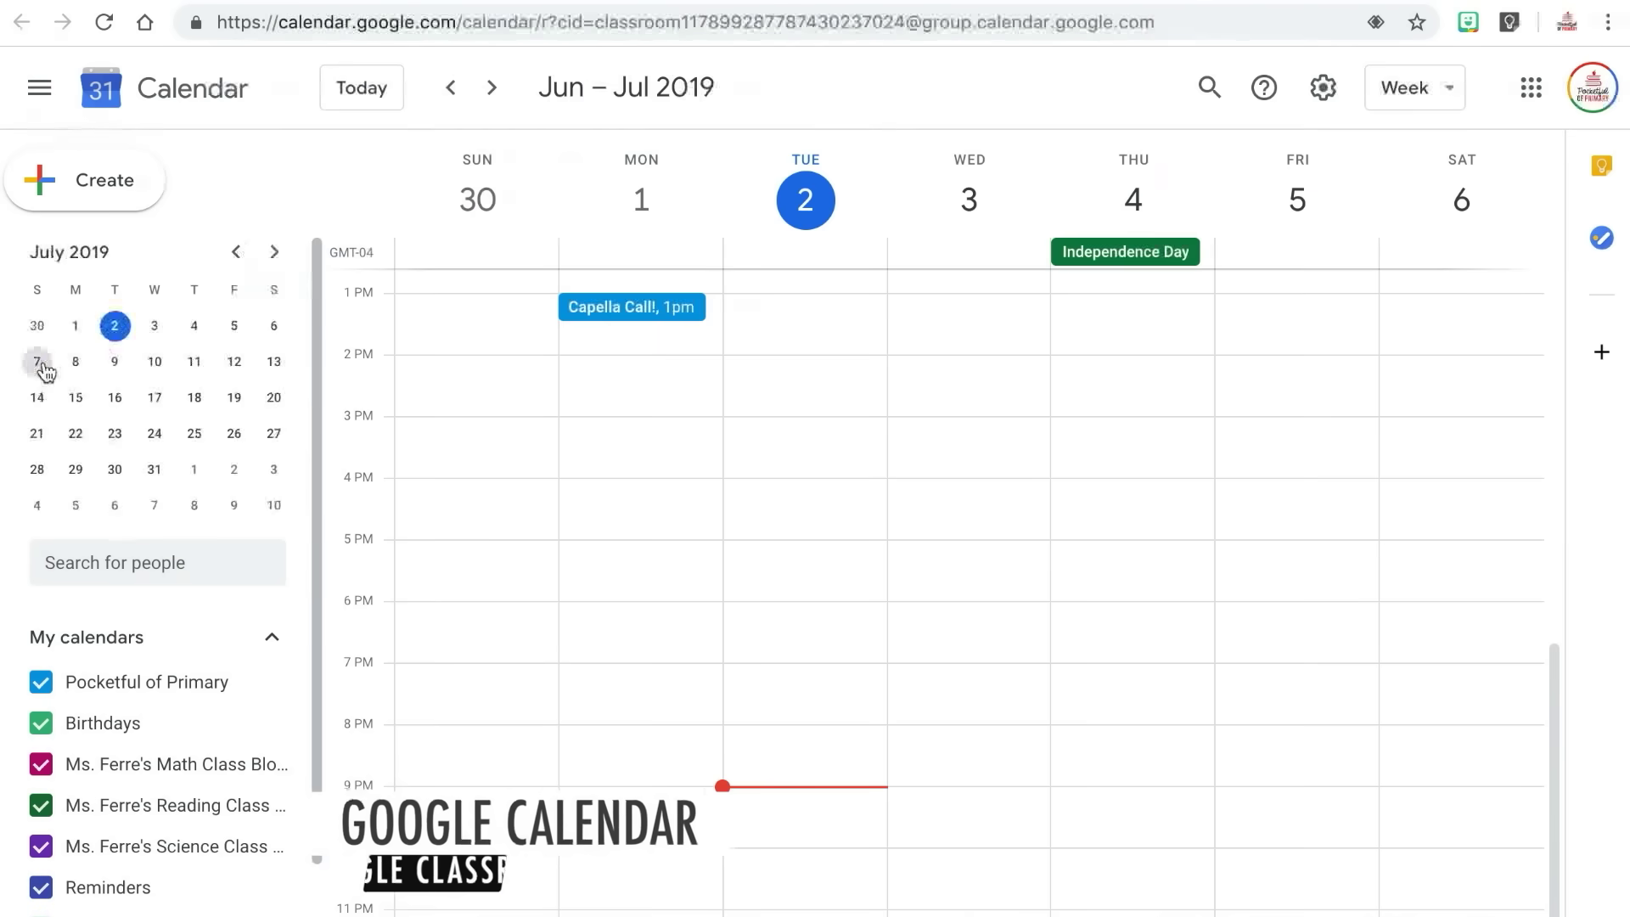
click(37, 361)
click(1310, 291)
click(1330, 518)
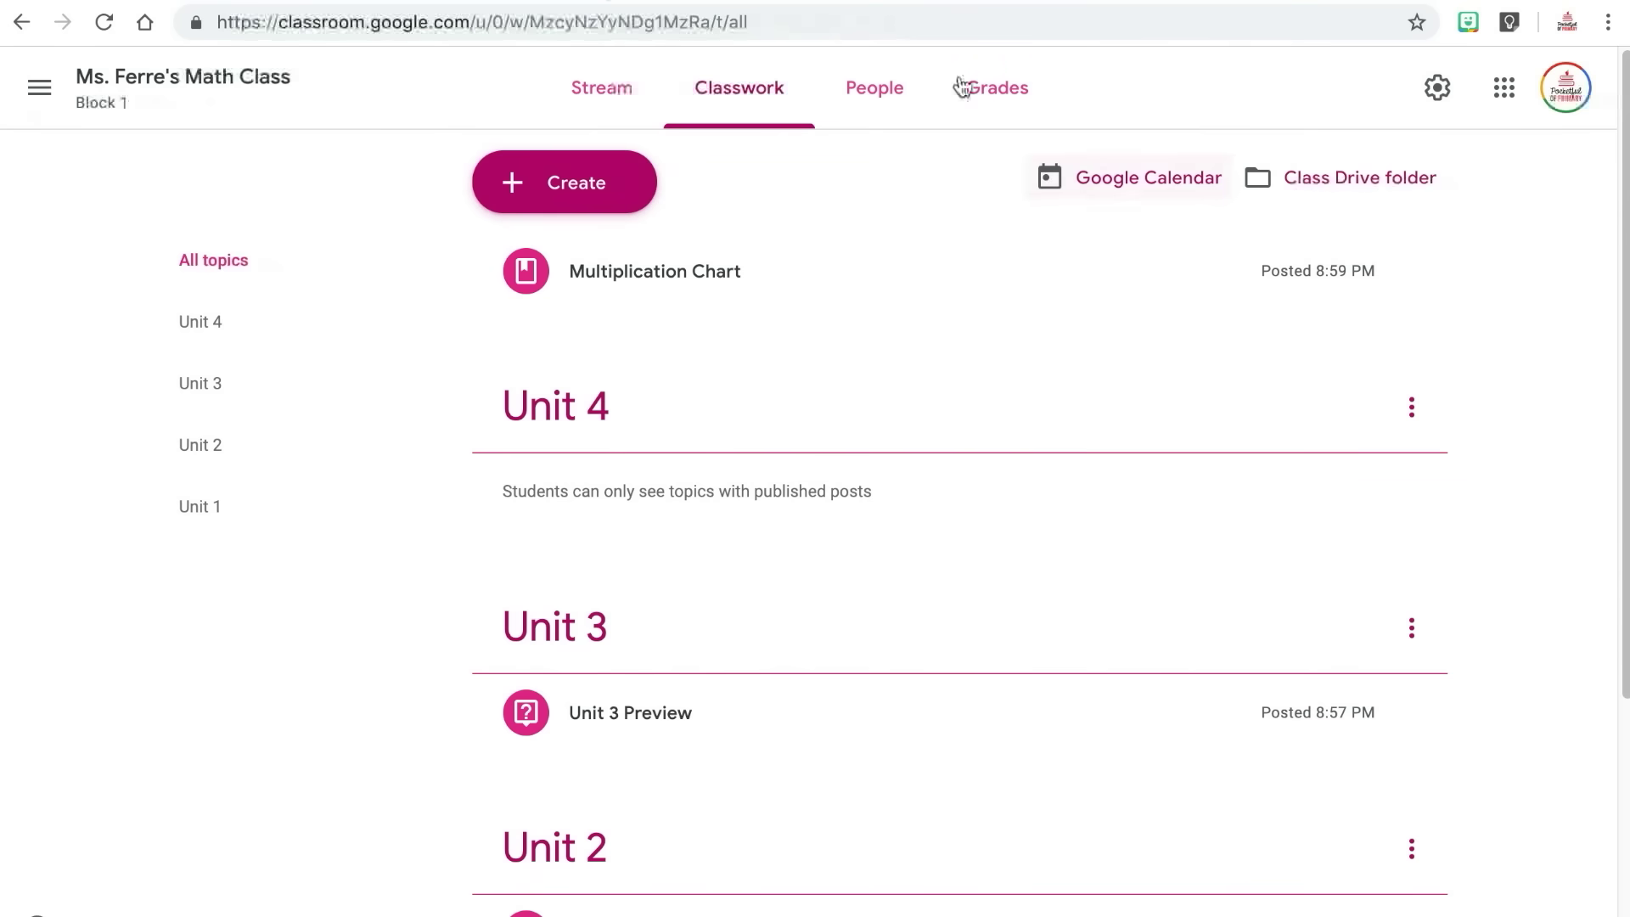
click(1410, 185)
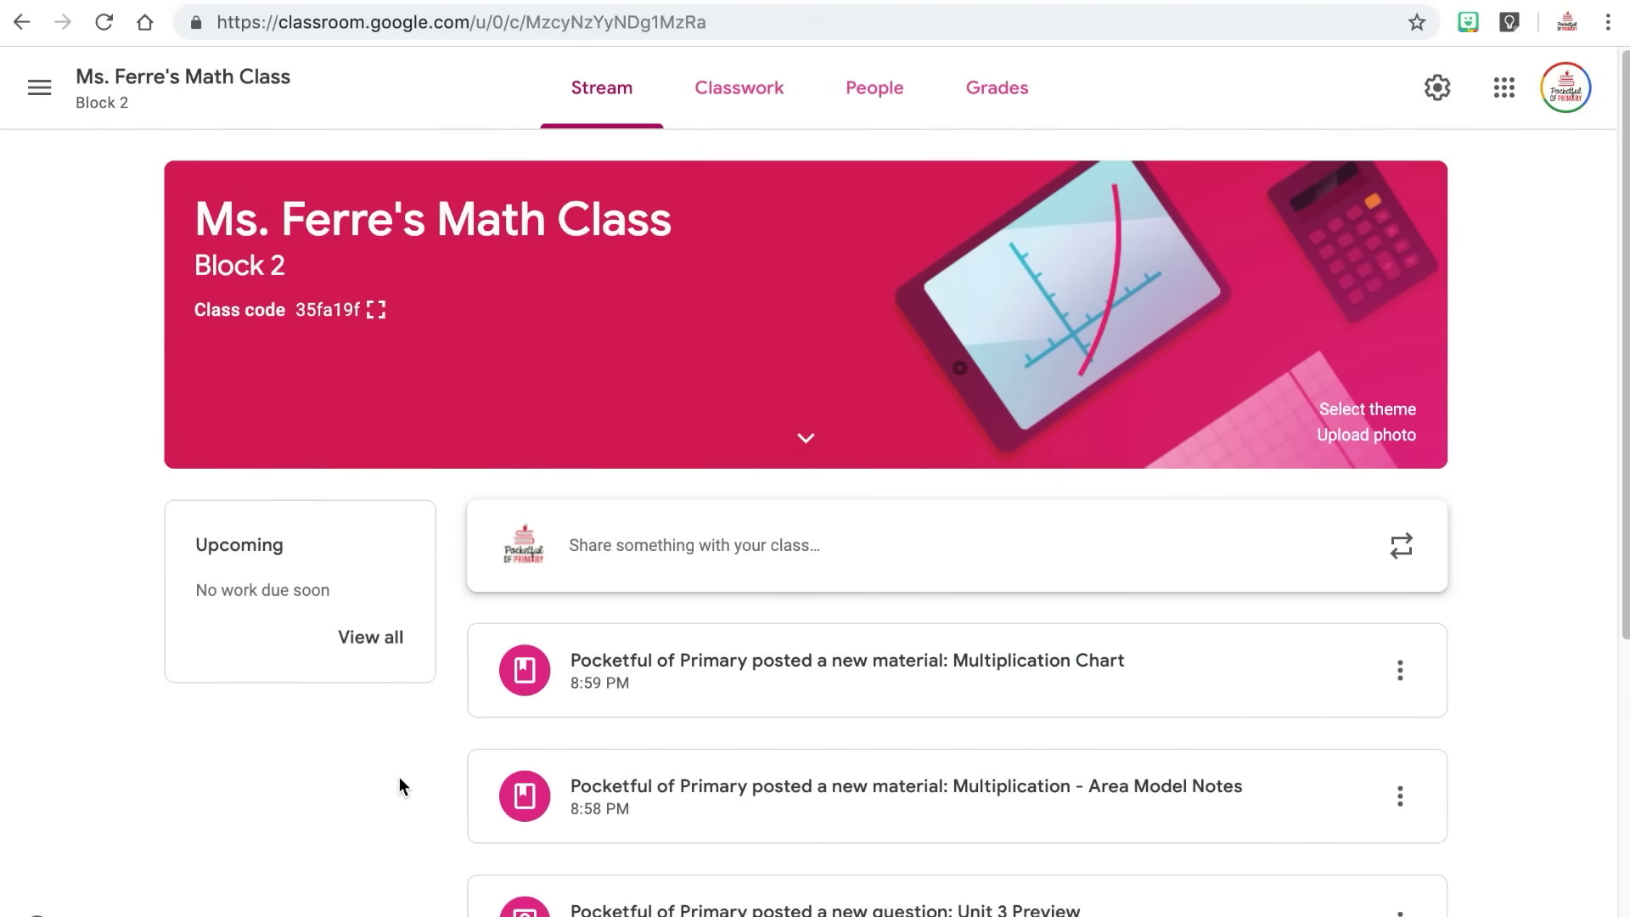
Scroll through the Block 2 Stream to review the multiplication, Unit 3 Preview and Unit 2 Quiz posts.
scroll(400, 777, down, 4)
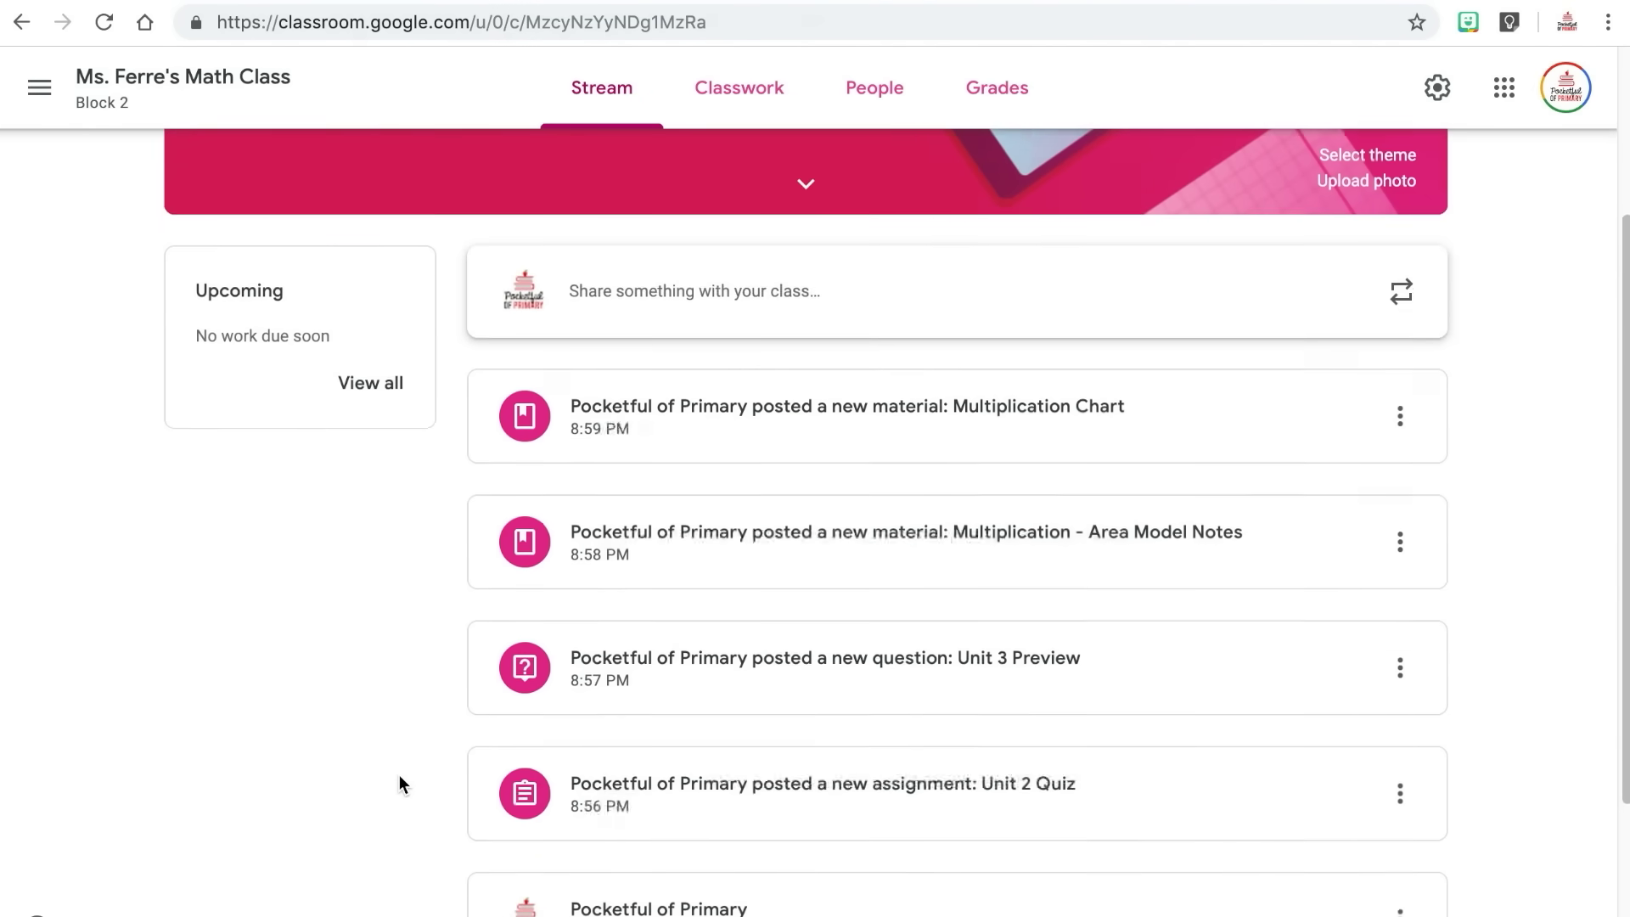
scroll(399, 774, down, 2)
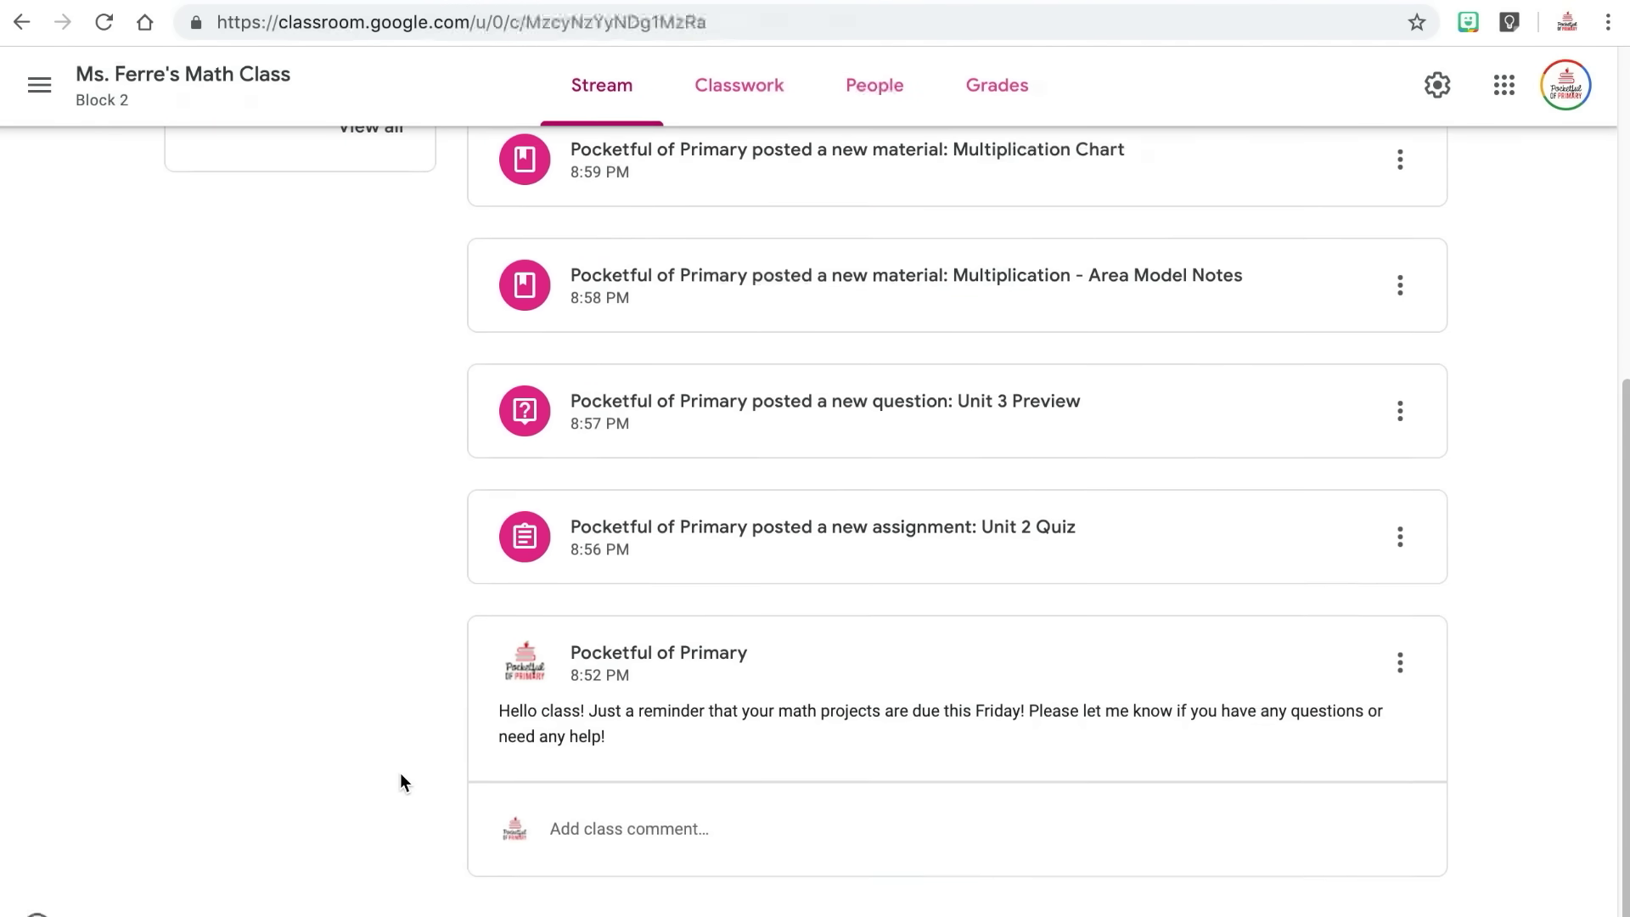
scroll(401, 780, up, 4)
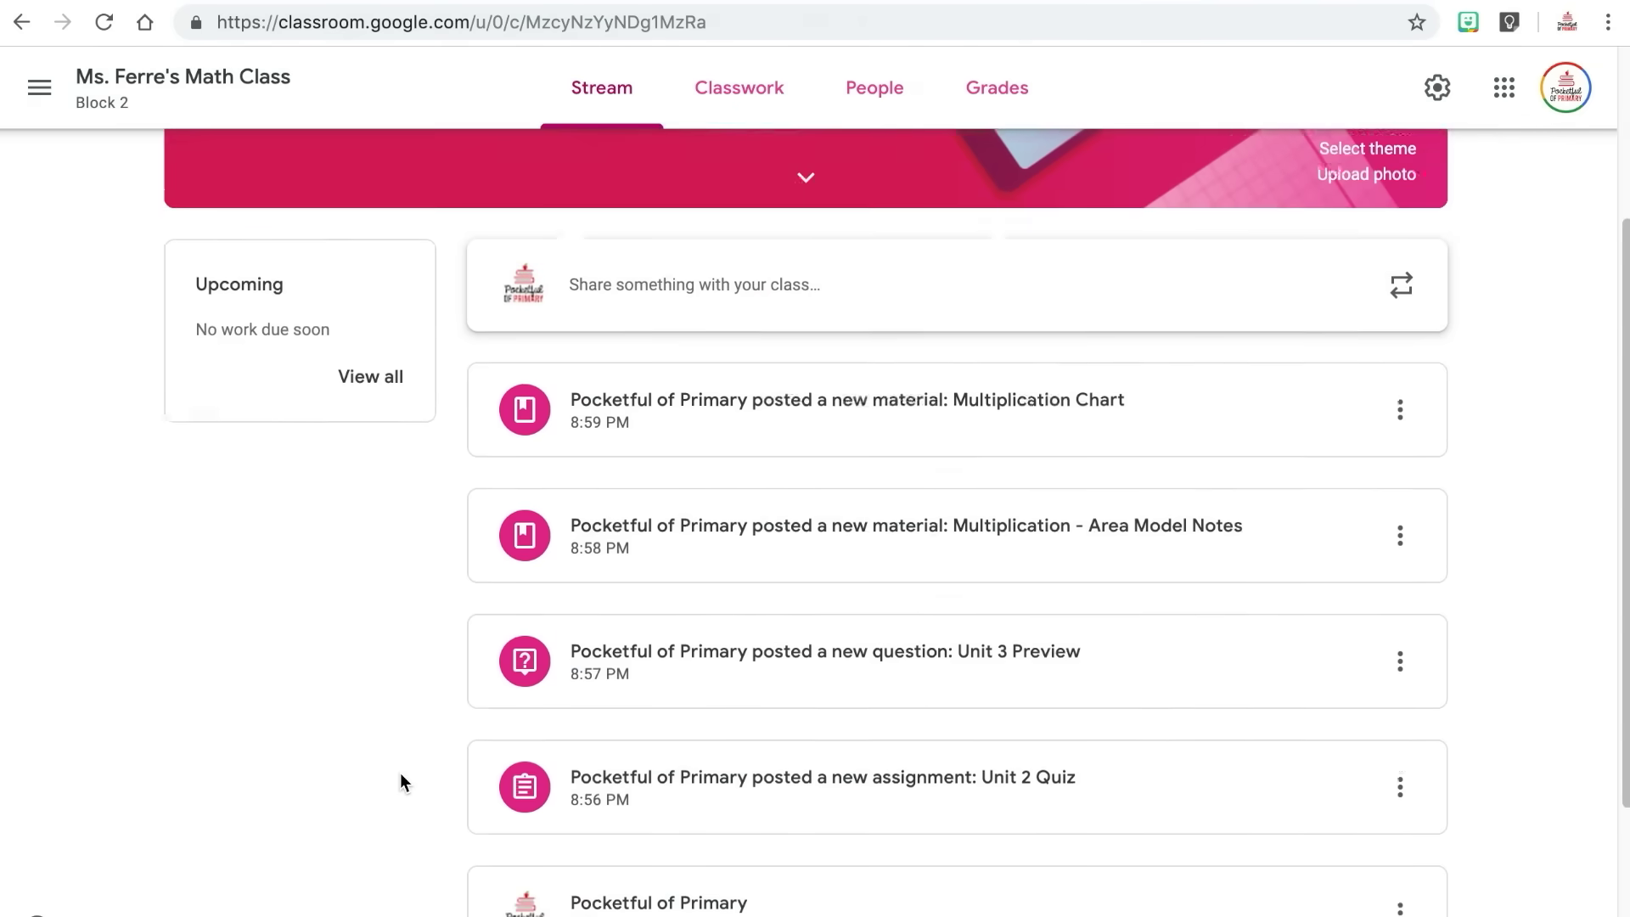
scroll(401, 774, up, 3)
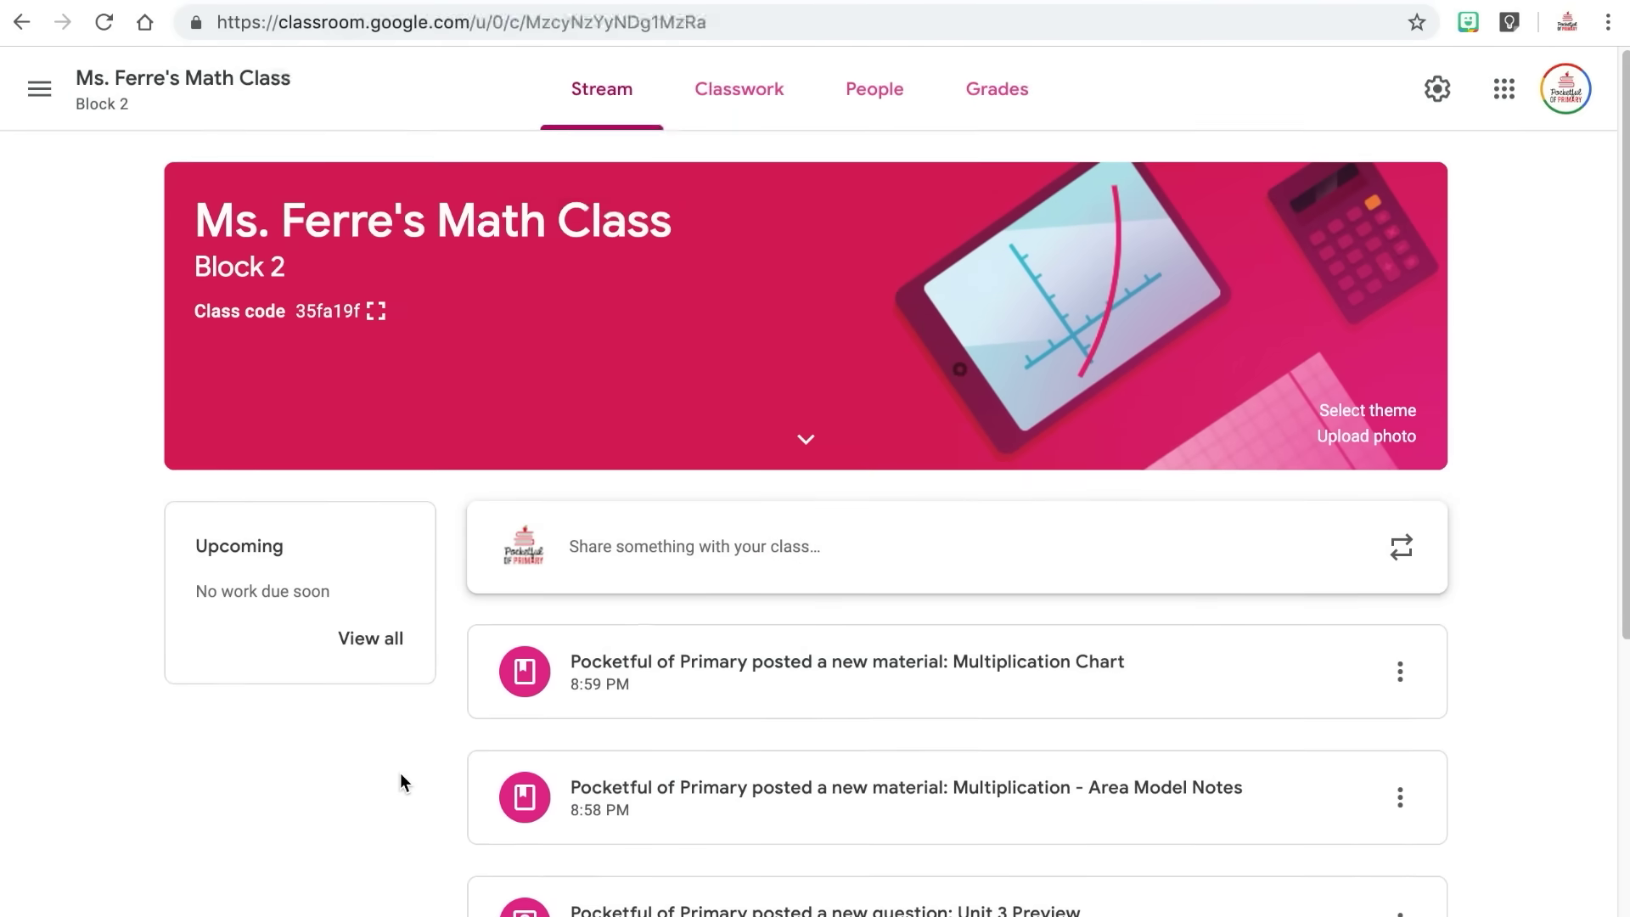